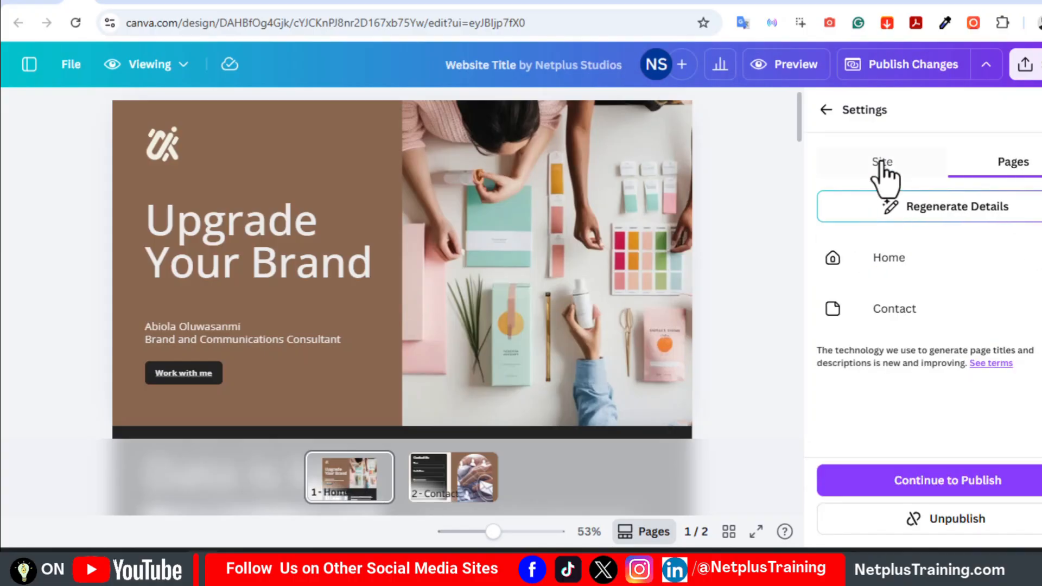
Switch the publish settings to the whole site, open the live website and look through its home page
left_click(878, 163)
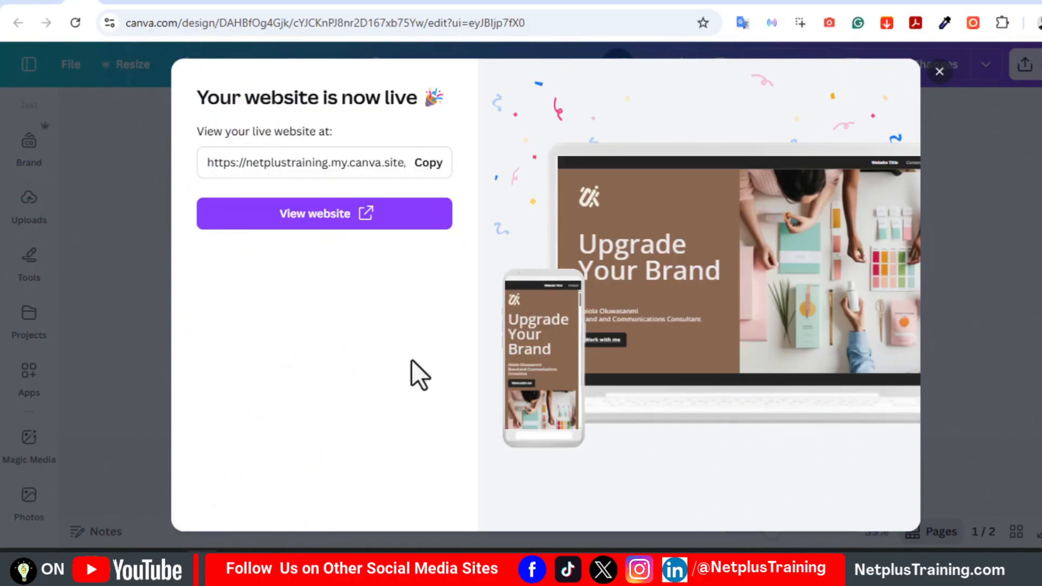
left_click(311, 217)
scroll(993, 76, "down", 4)
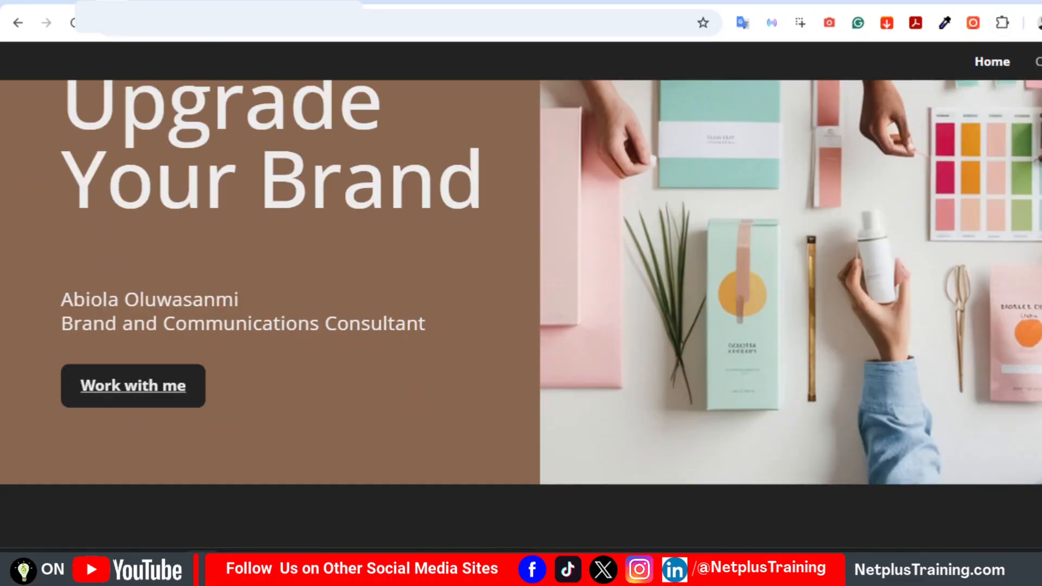
scroll(520, 313, "down", 15)
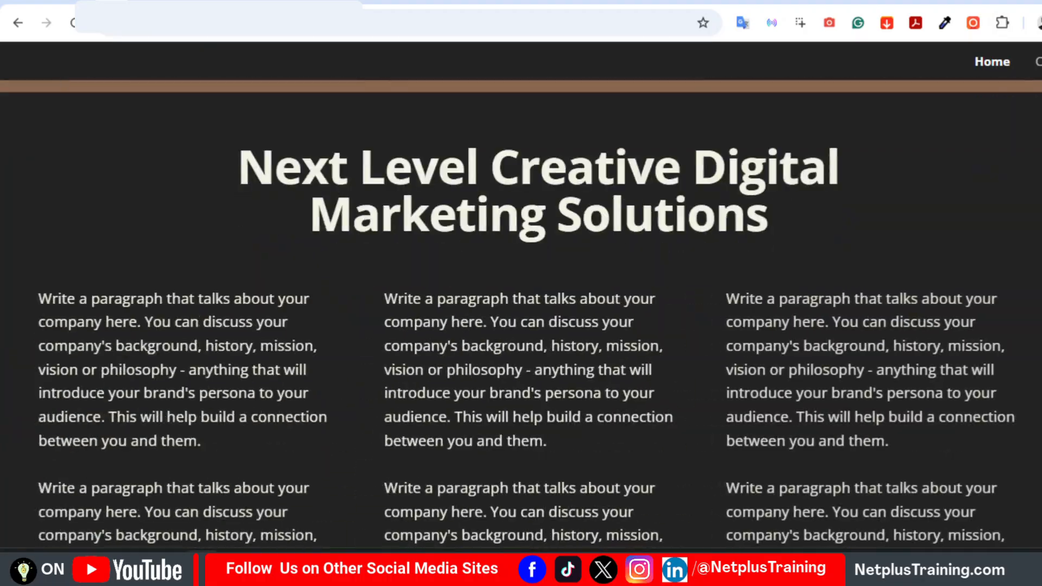
scroll(521, 313, "down", 6)
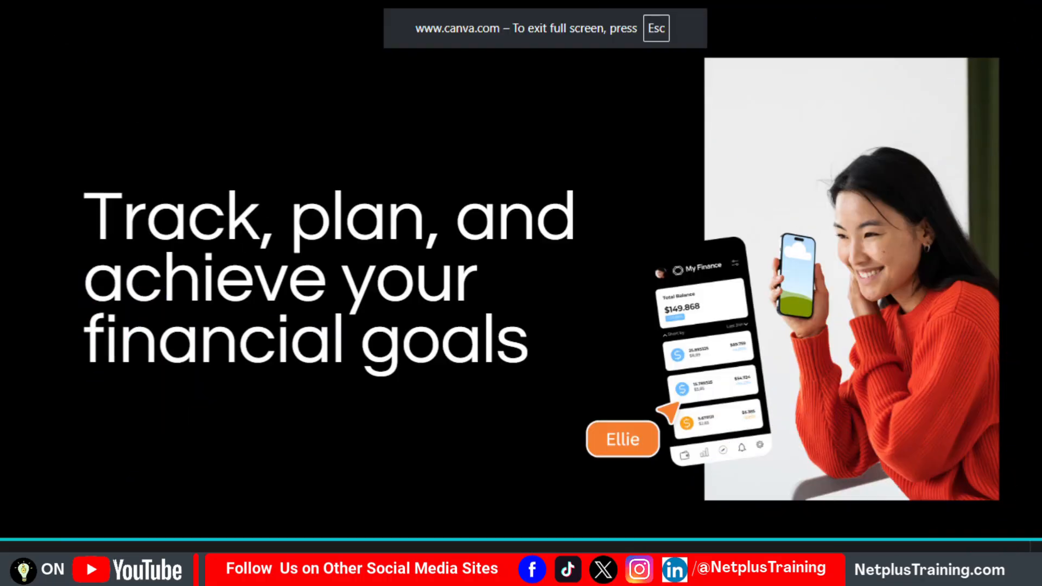
Look through the full-screen preview of the finance website from the hero to the Meet the makers section
scroll(521, 293, "down", 15)
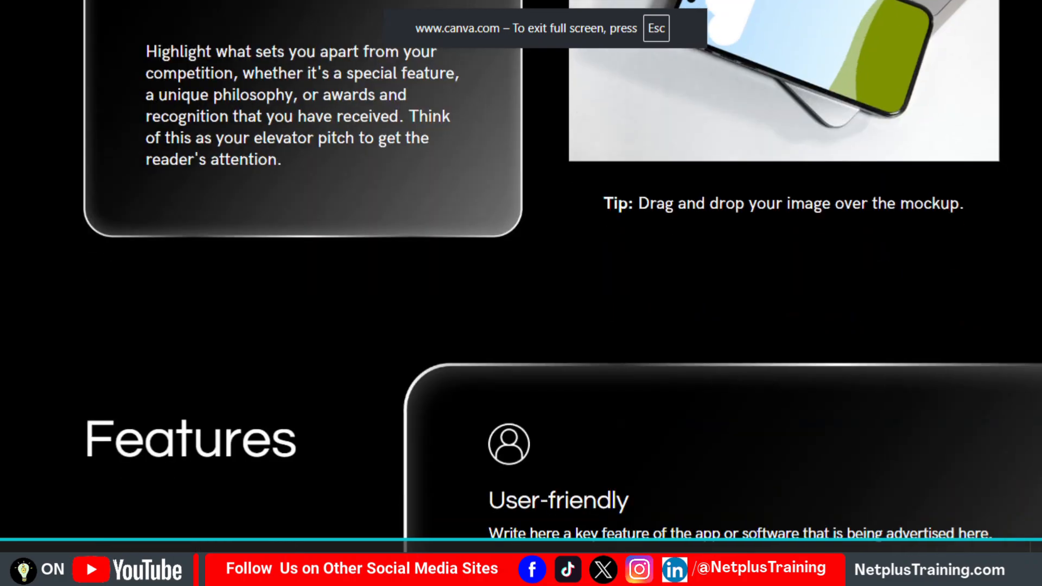
scroll(521, 293, "down", 10)
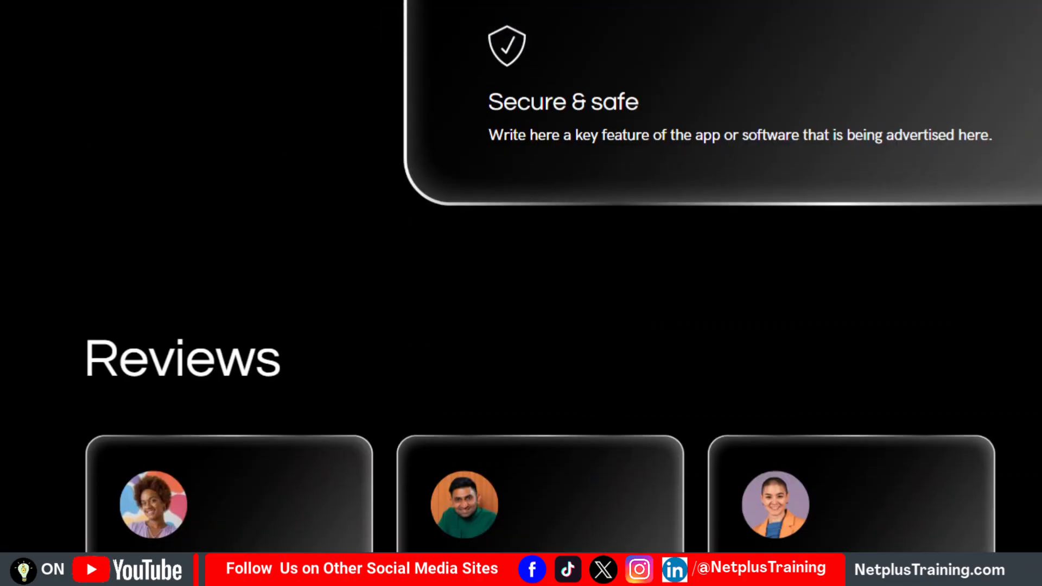
scroll(521, 293, "down", 10)
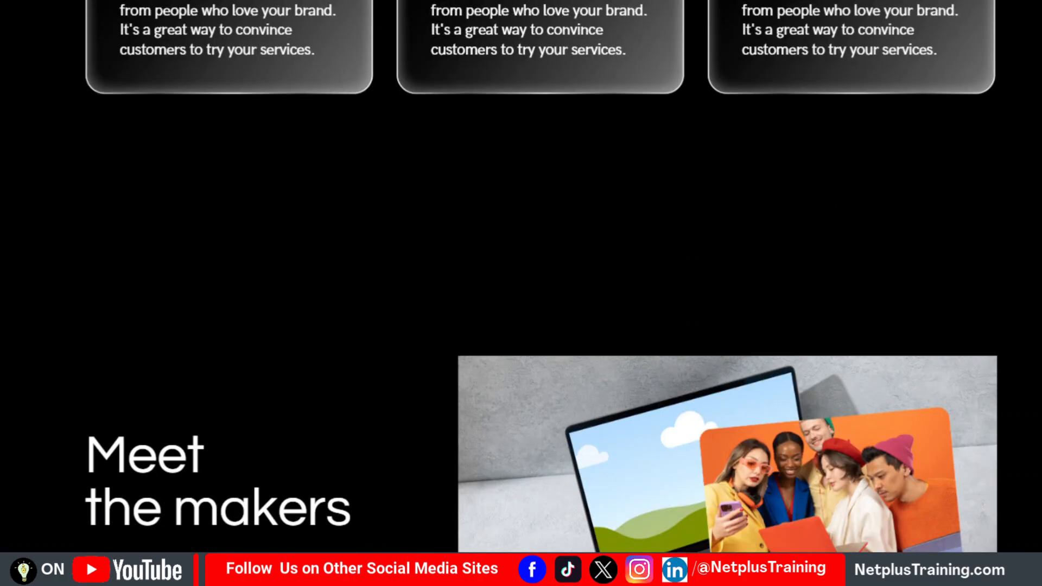
scroll(521, 293, "down", 10)
scroll(521, 293, "down", 5)
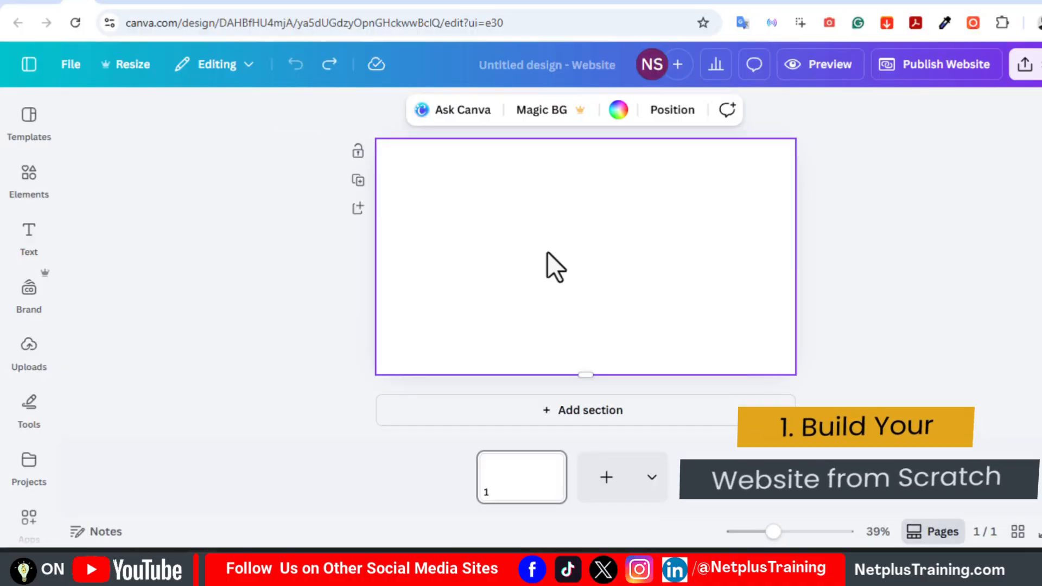
Set the blank website section's background colour to black
left_click(618, 109)
left_click(86, 467)
left_click(870, 208)
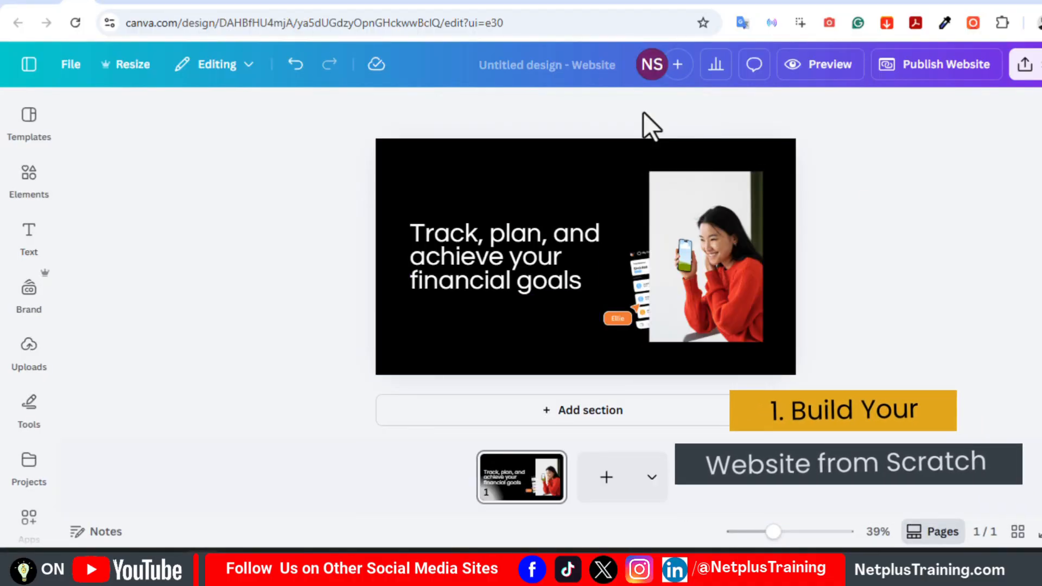
Send the hero photo of the woman in red behind the finance app mockup
left_click(706, 255)
left_click(643, 109)
left_click(310, 114)
key("Escape")
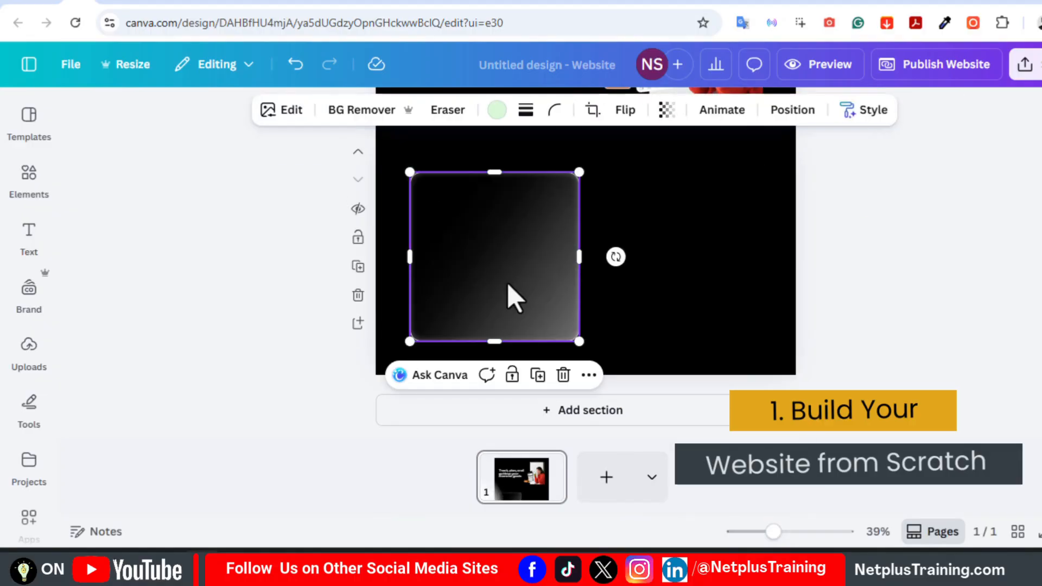
Paste the phone mockup image beside the second section's gradient card and the My Finance logo above the hero heading
left_click(681, 236)
key("ctrl+v")
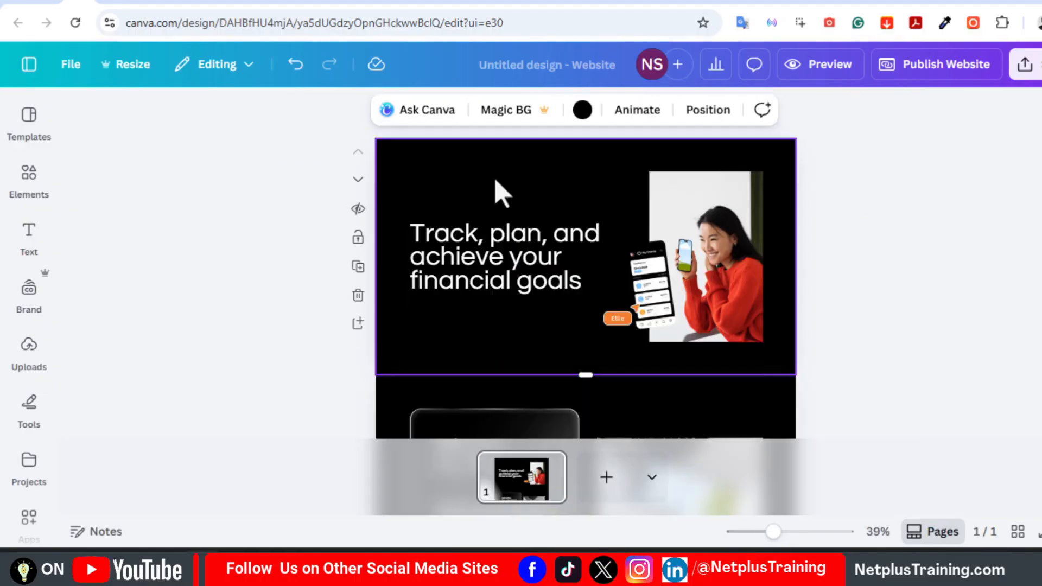
key("ctrl+v")
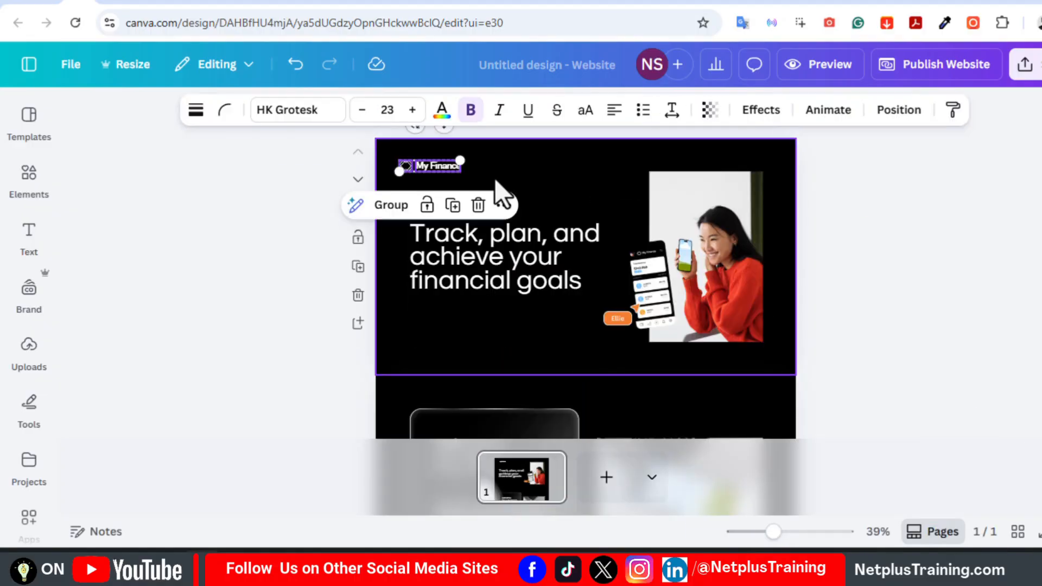
left_click(976, 204)
Duplicate the second section, delete the copy's content and paste a wide rounded gradient card into it
scroll(977, 204, "down", 3)
left_click(681, 274)
left_click(358, 353)
left_click_drag(400, 380, 849, 234)
key("Delete")
key("ctrl+v")
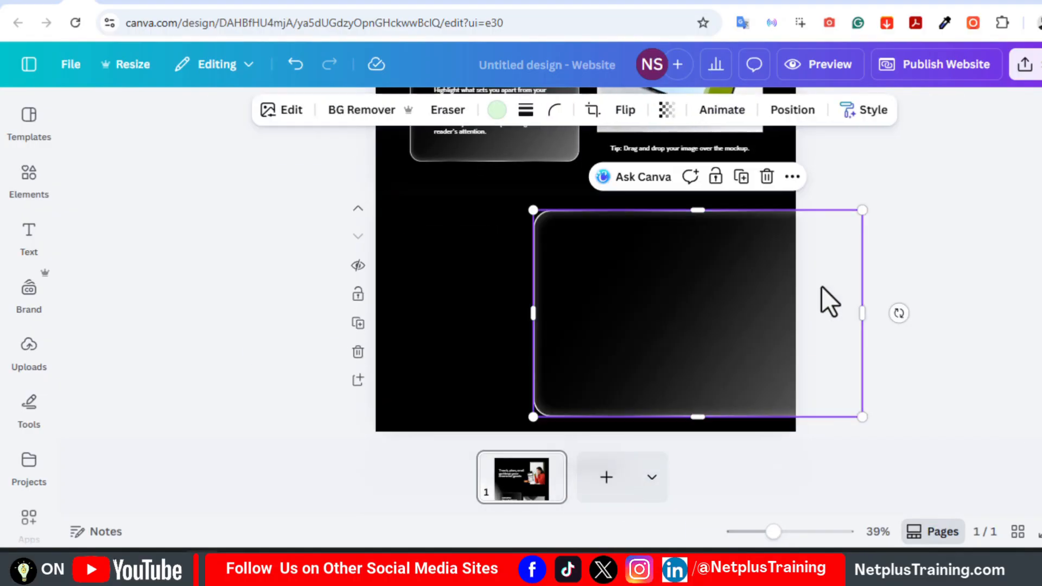
Paste the User-friendly, Seamless integration and Secure & safe entries with their icons onto the wide gradient card
key("ctrl+v")
key("ctrl+v")
key("ctrl+v")
scroll(658, 230, "down", 1)
left_click(658, 230)
key("ctrl+v")
left_click(912, 200)
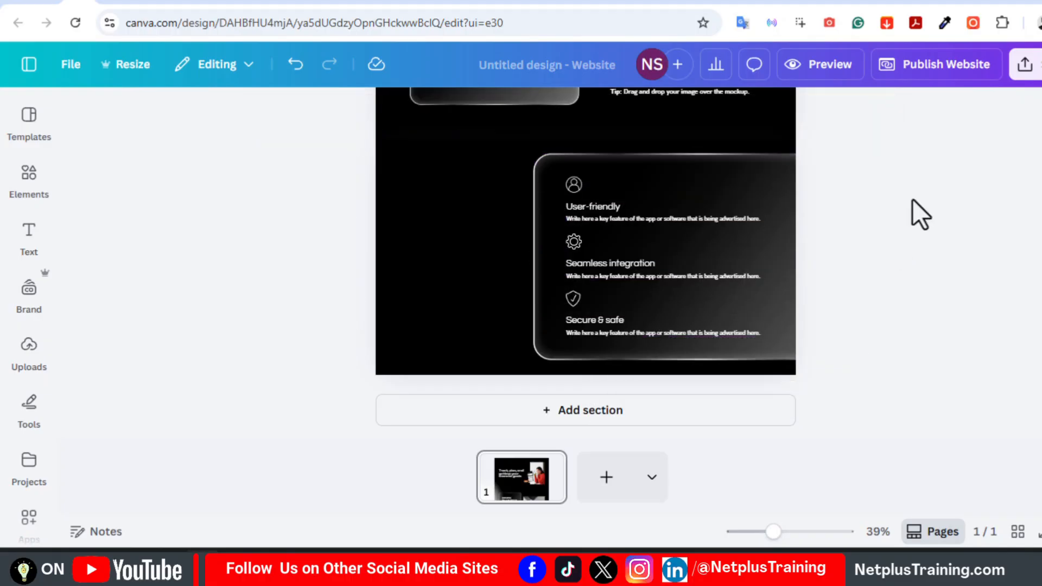
Add the heading "Features" to the empty area beside the feature card
left_click(656, 211)
left_click(459, 185)
type("Features")
left_click(413, 244)
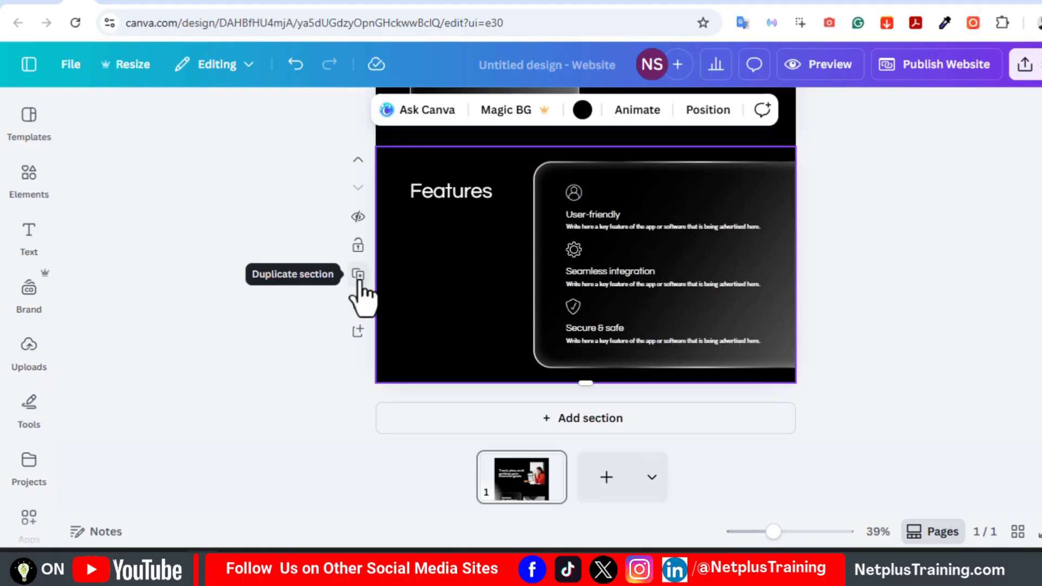
Turn a cleared duplicate of the Features section into a Reviews section with a row of three square gradient cards
left_click(358, 276)
left_click_drag(911, 198, 453, 284)
key("Delete")
key("ctrl+v")
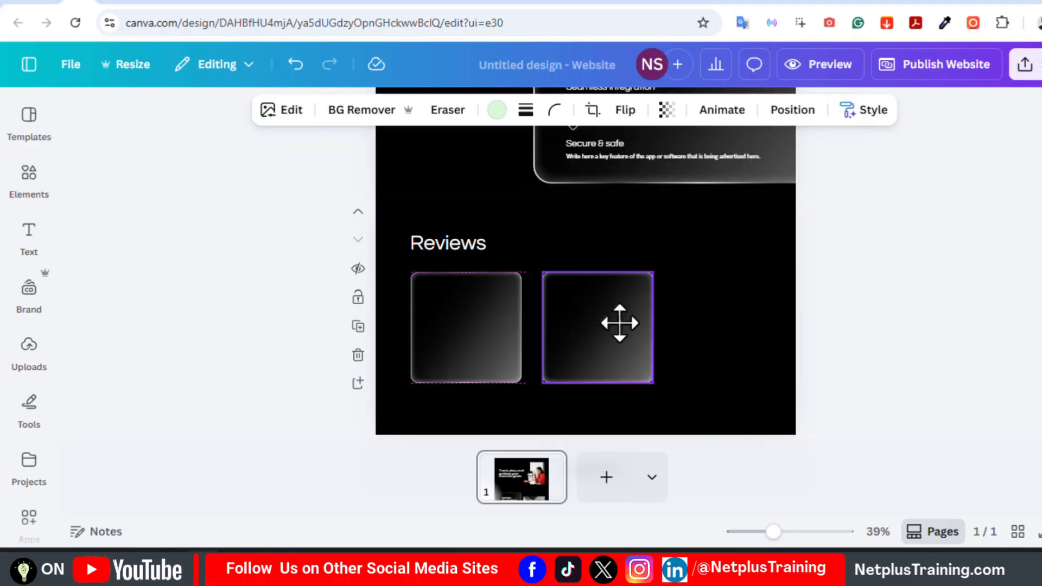
key("ctrl+v")
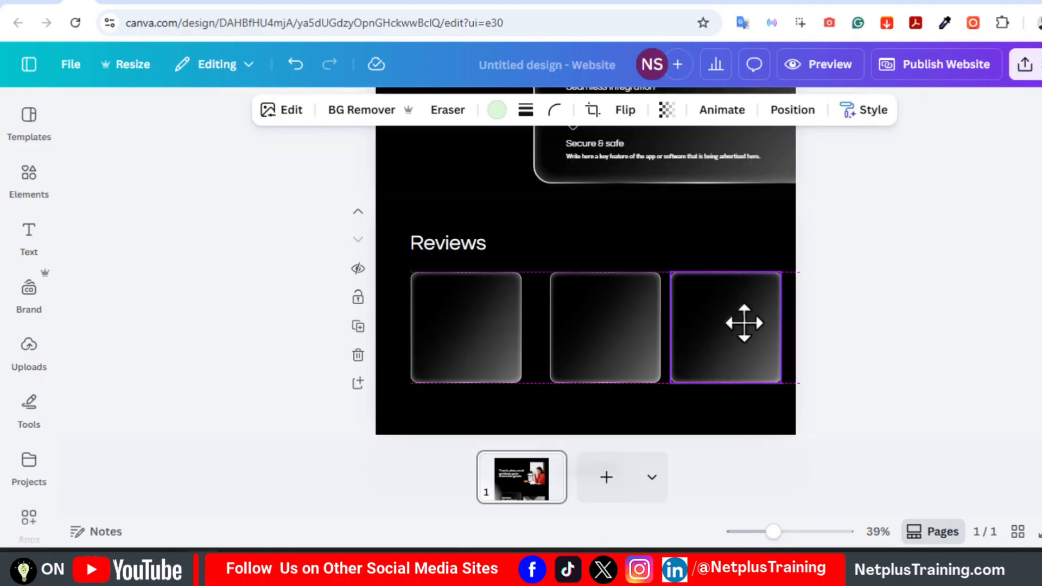
Add the testimonials to the review cards and shift the second and third cards to line up with their testimonials
left_click(367, 168)
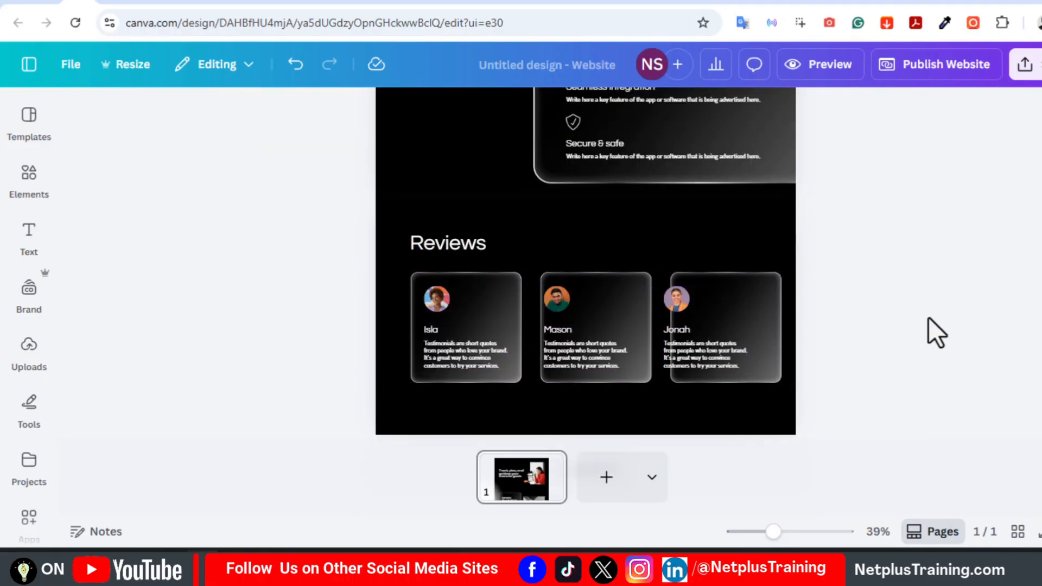
left_click_drag(624, 286, 614, 285)
left_click_drag(744, 288, 723, 288)
left_click(897, 281)
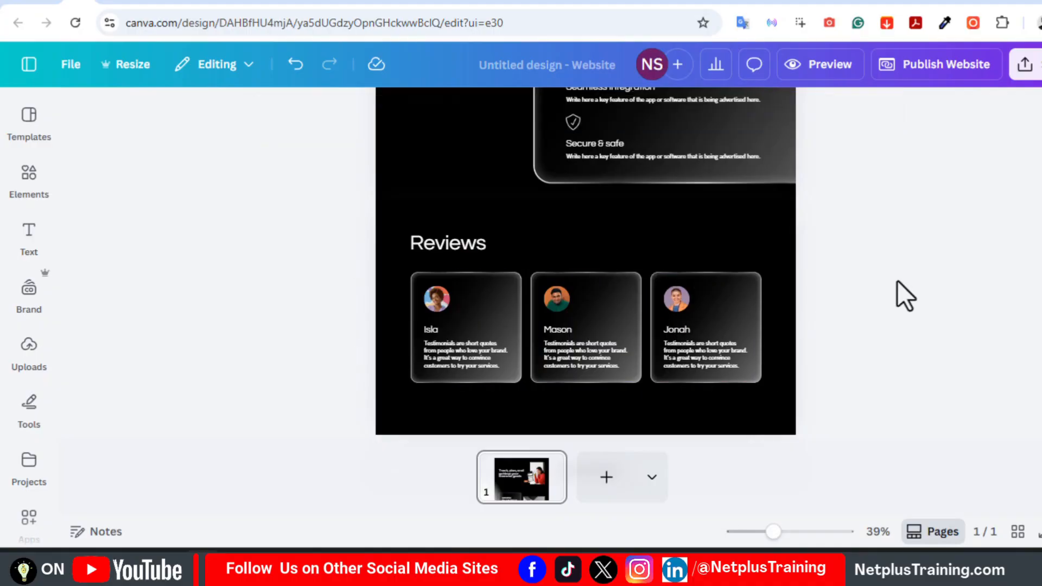
Duplicate the Reviews section and fill the emptied copy with the "Meet the makers" text and laptop mockup image
left_click(396, 315)
left_click(357, 328)
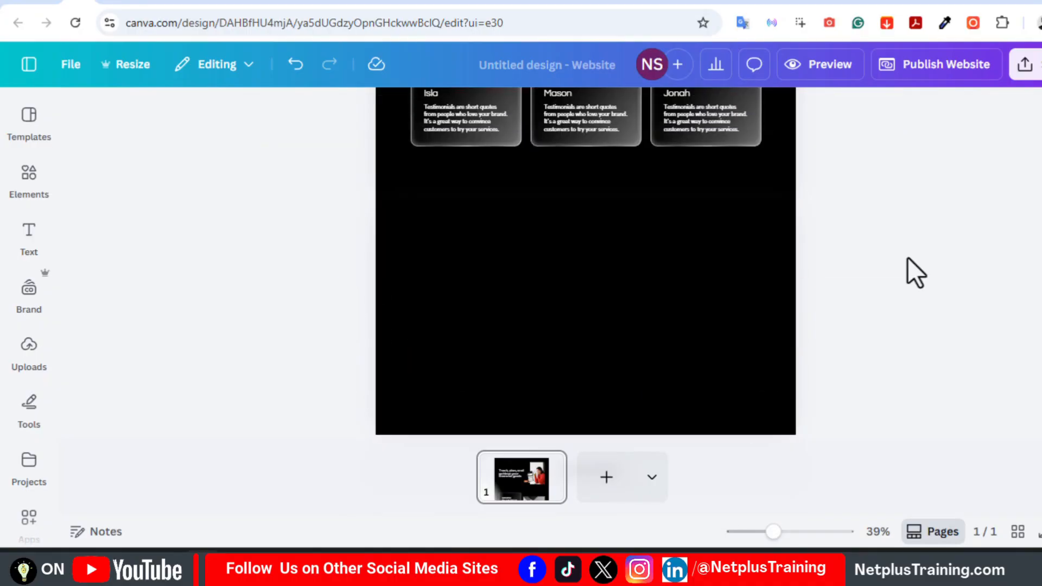
key("ctrl+v")
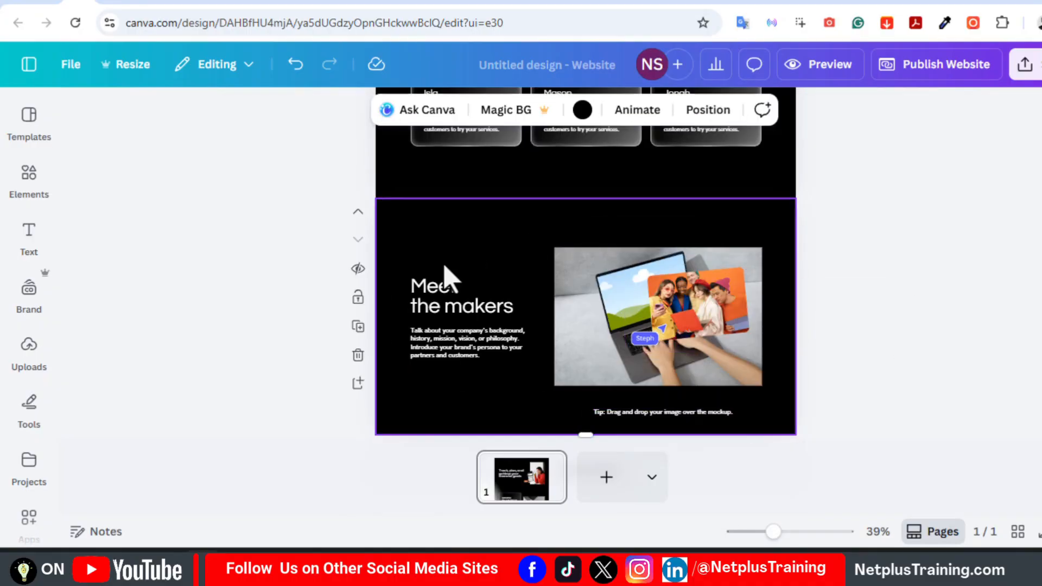
Create a Contact section and add the keyboard photo from an elements search for "contact" next to the contact details
left_click_drag(898, 245, 406, 426)
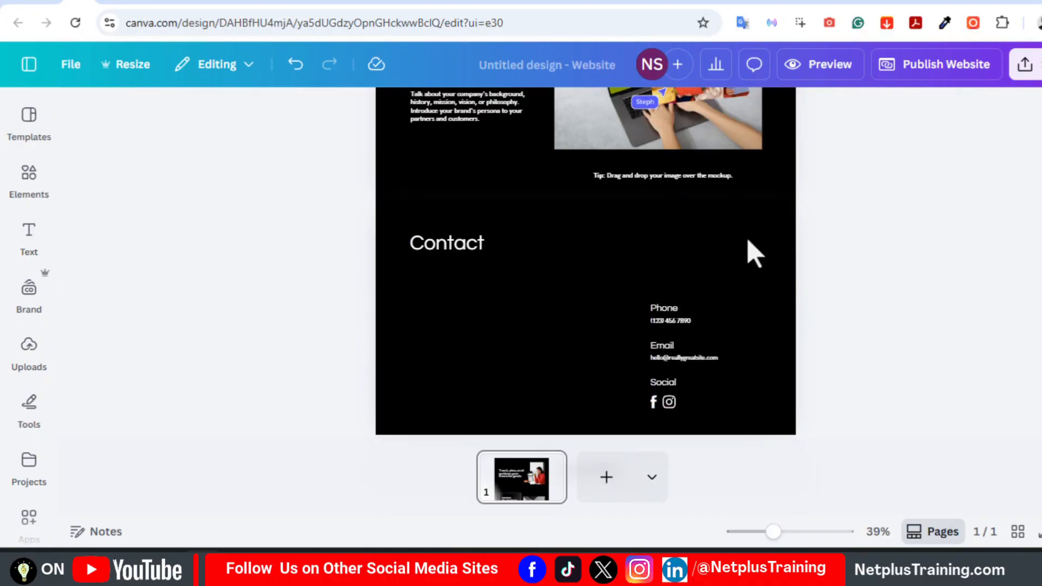
left_click(29, 179)
type("contact")
key("Return")
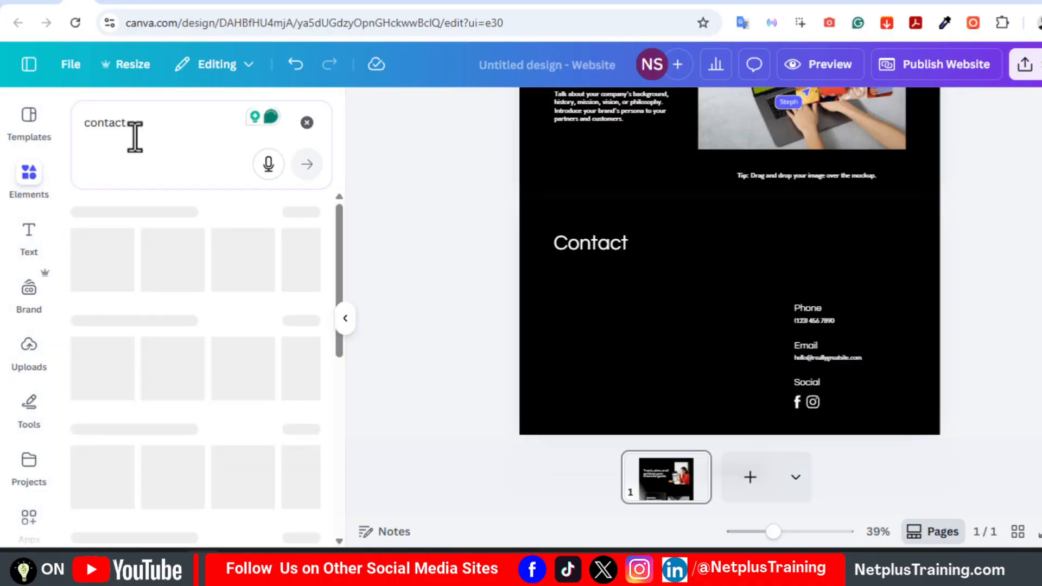
left_click(186, 505)
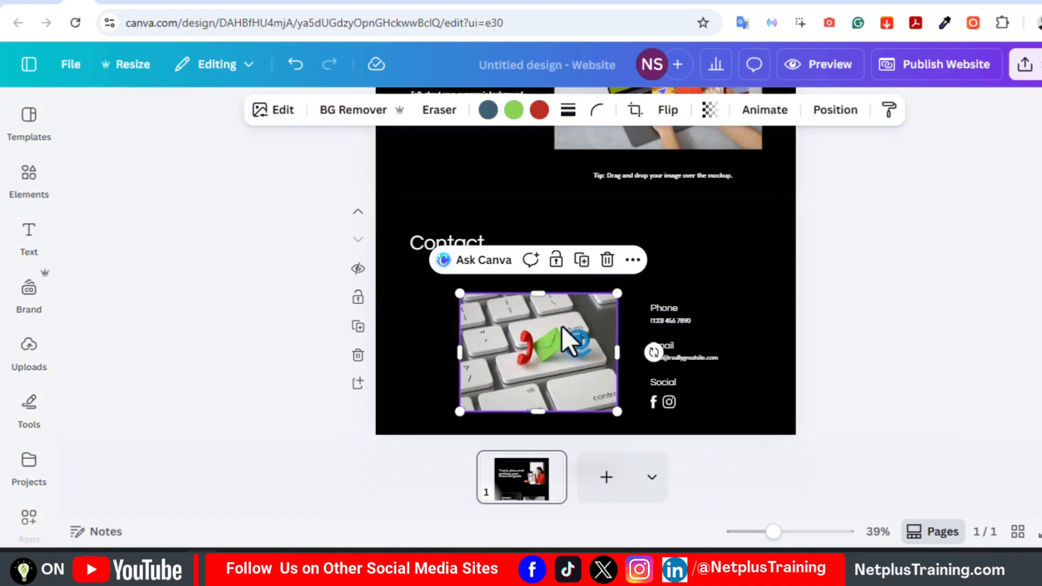
left_click_drag(570, 337, 600, 418)
left_click(655, 410)
left_click(904, 322)
Review the assembled finance website in the editor and in the full-screen preview
scroll(904, 322, "up", 10)
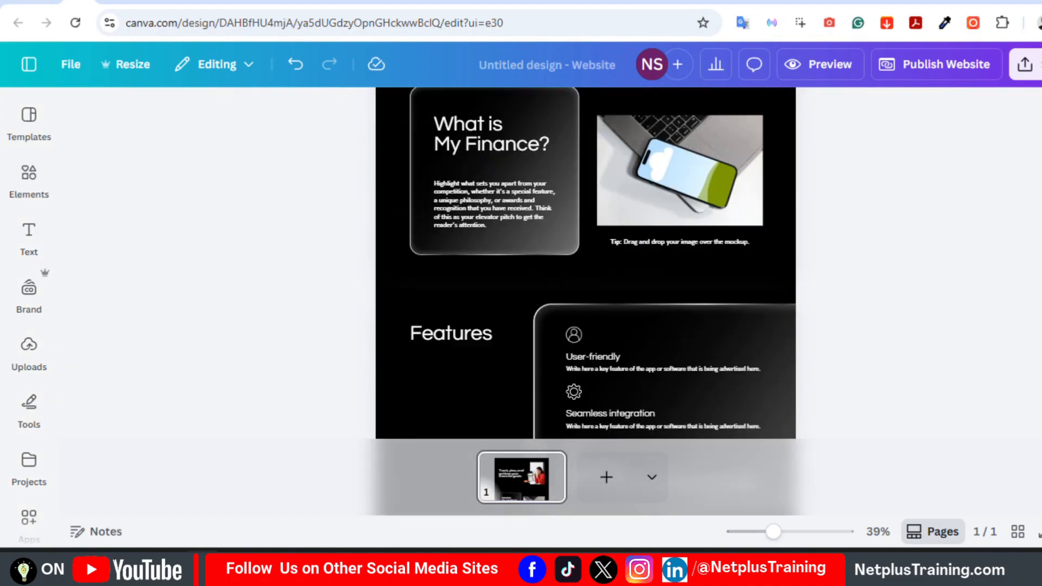
scroll(873, 326, "down", 12)
key("ctrl+alt+p")
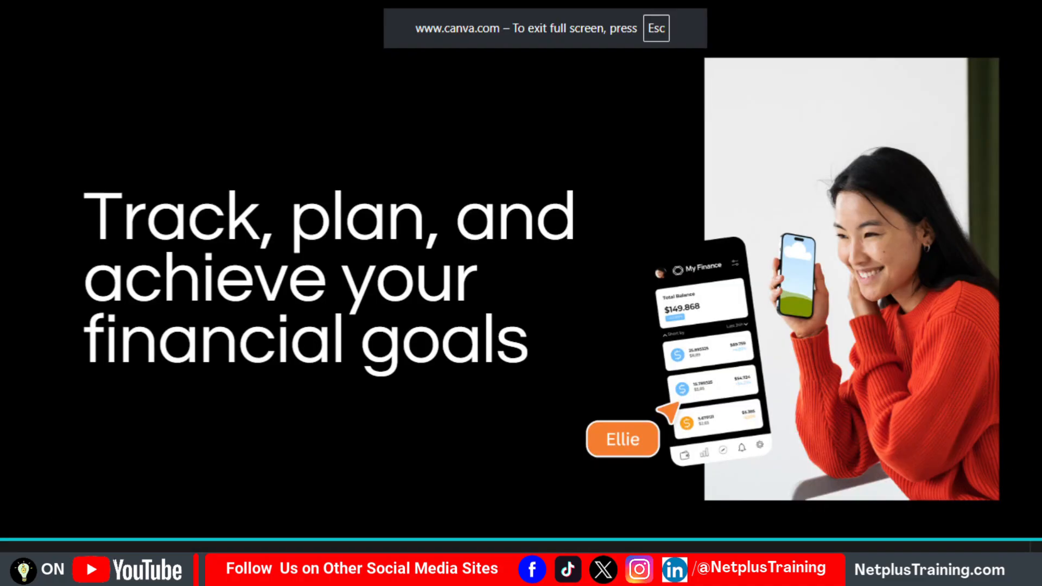
scroll(521, 277, "down", 15)
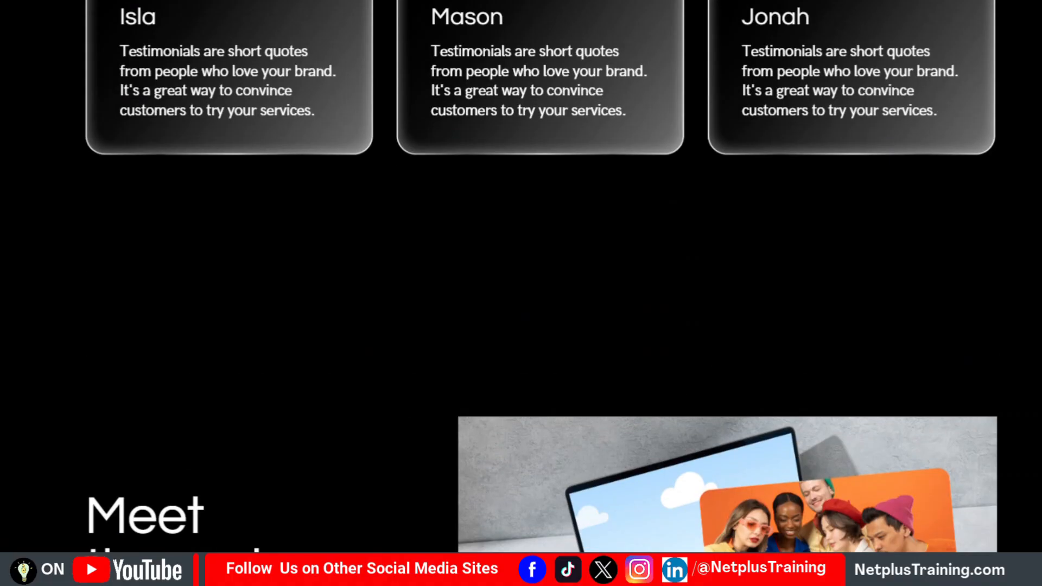
scroll(520, 277, "down", 8)
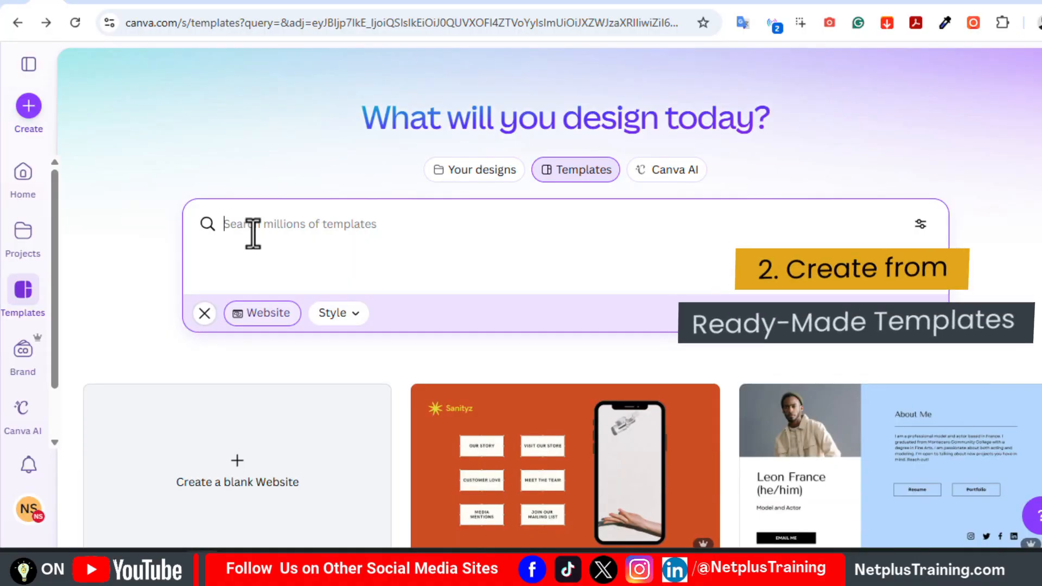
Search the website templates for "marketing websites" and browse the results
type("marketing websites")
key("Return")
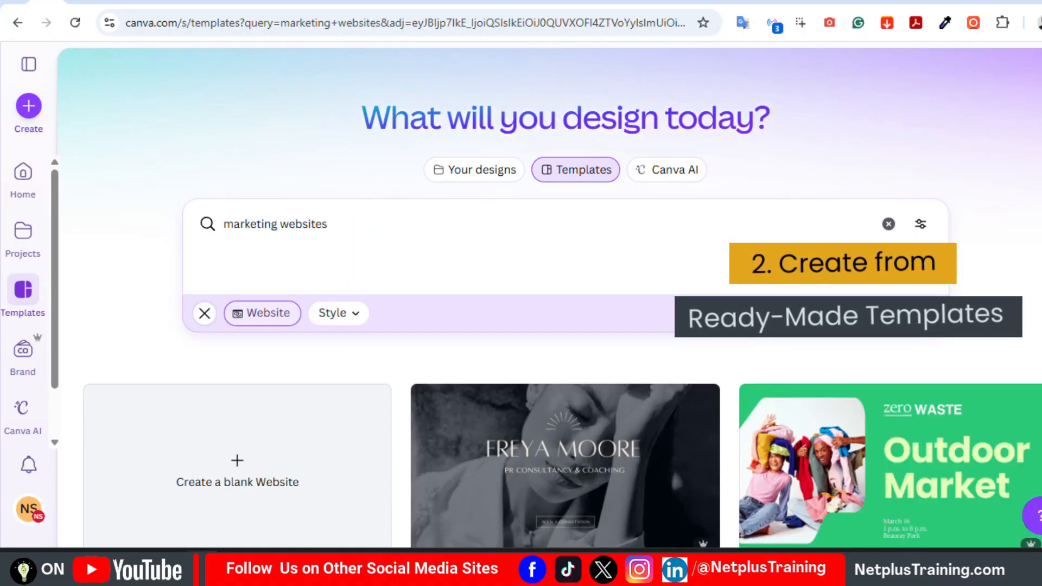
scroll(562, 304, "down", 13)
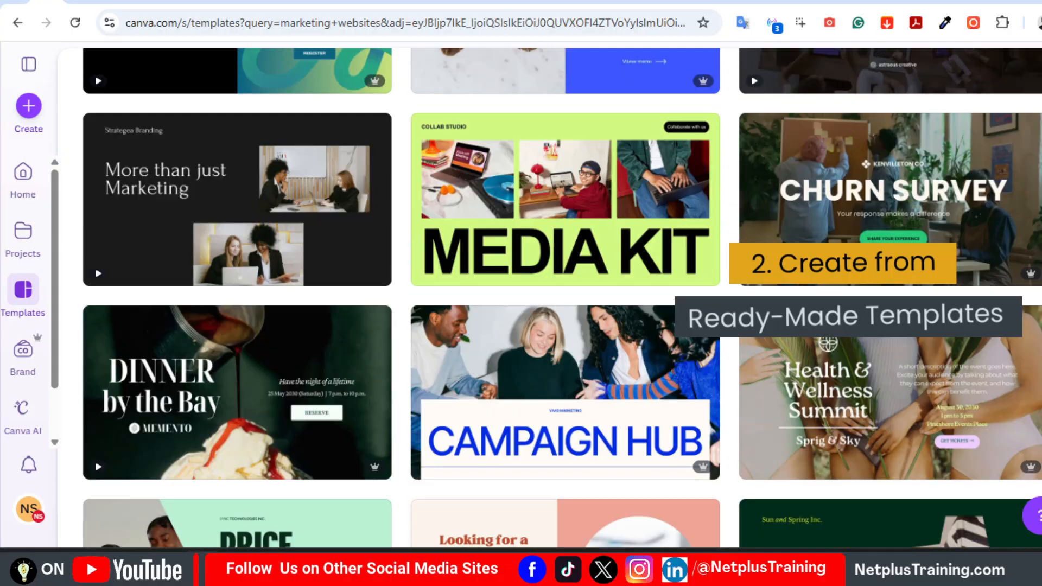
scroll(562, 297, "down", 18)
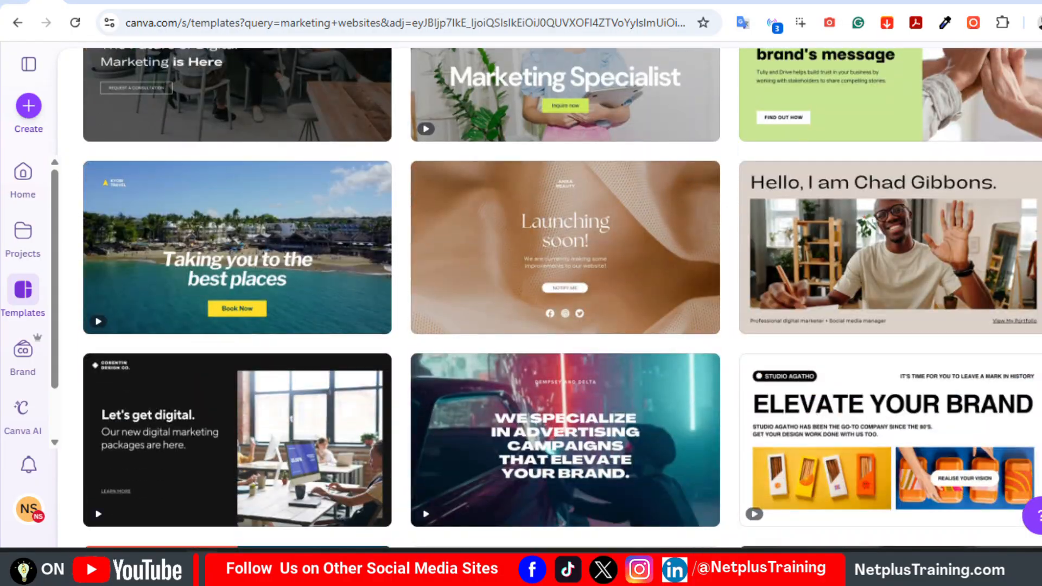
scroll(562, 297, "down", 7)
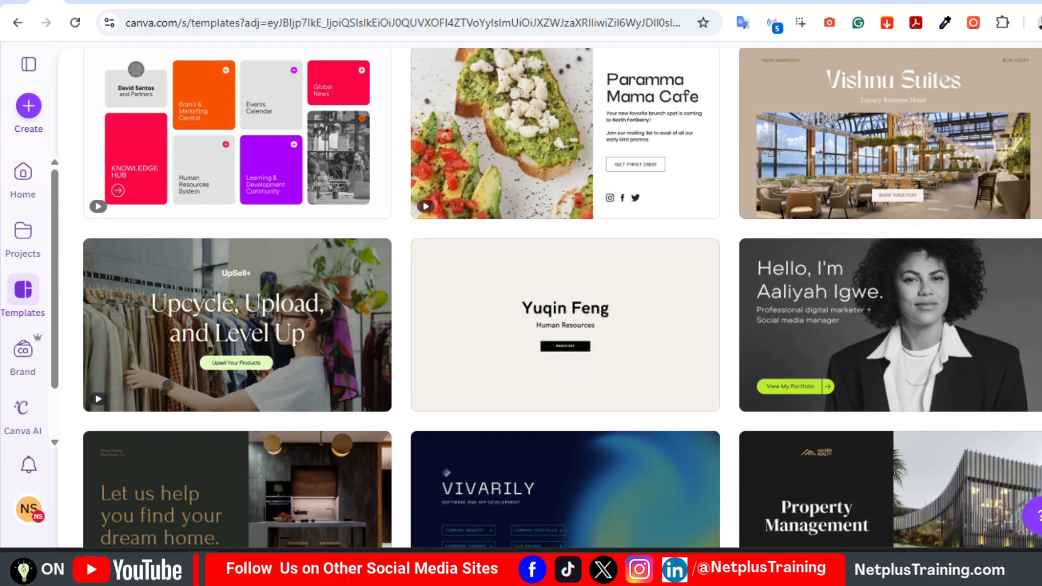
Browse the website template gallery without a search term
scroll(562, 297, "down", 14)
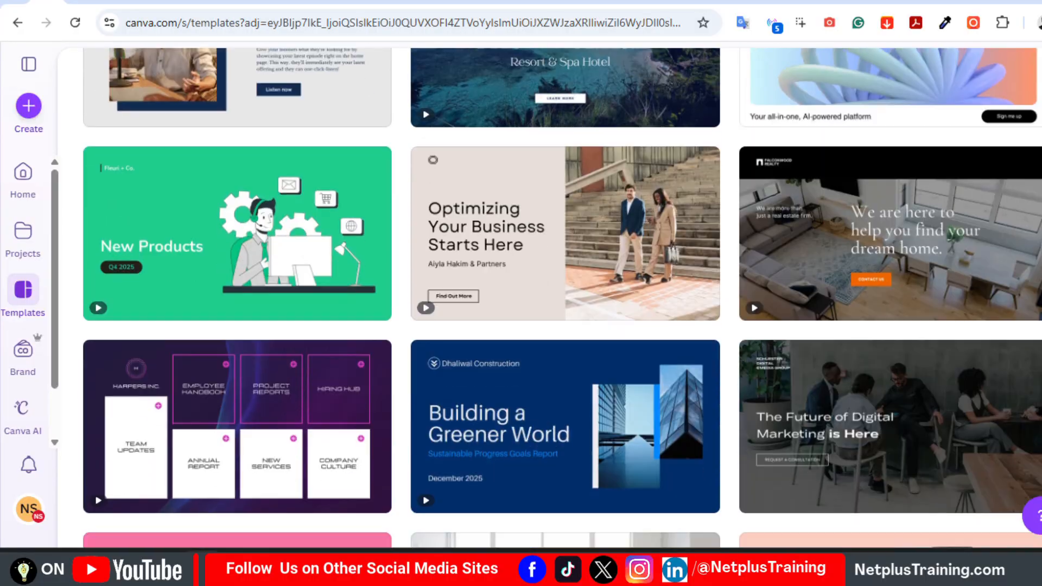
scroll(562, 298, "down", 15)
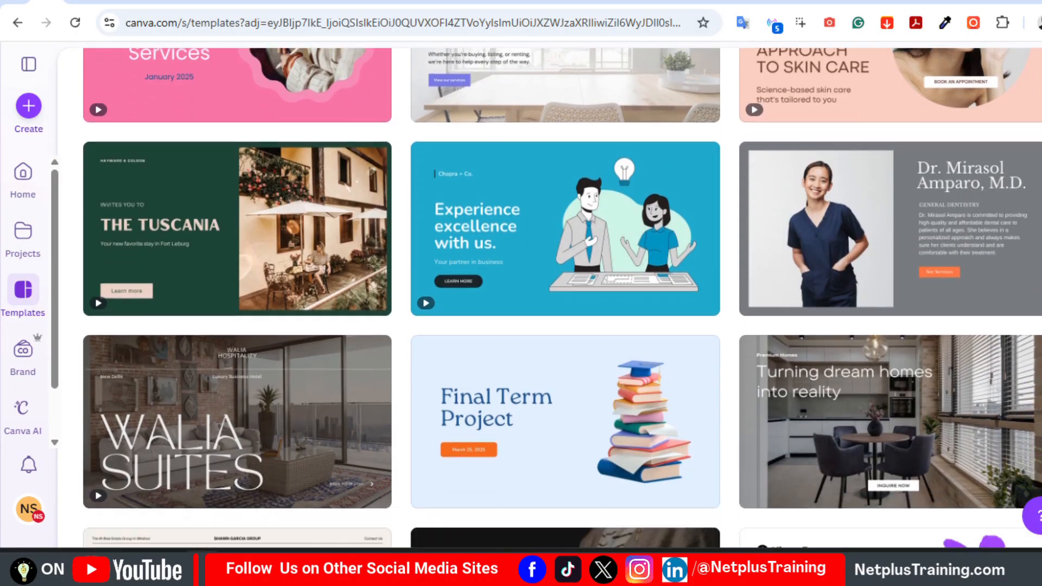
scroll(562, 297, "down", 5)
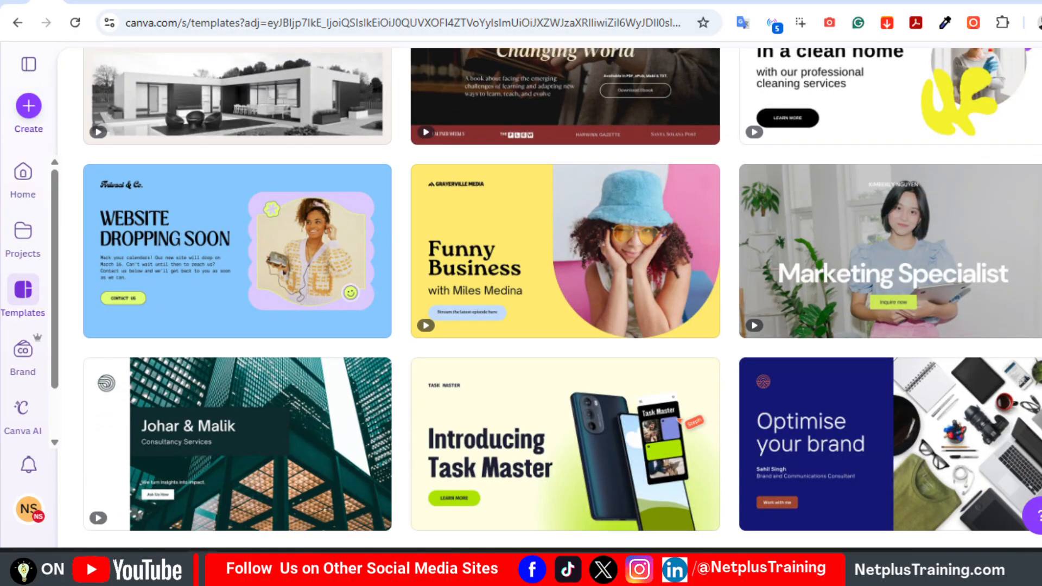
Browse the website template results and pick the "Optimise your brand" consultancy template
scroll(781, 382, "down", 2)
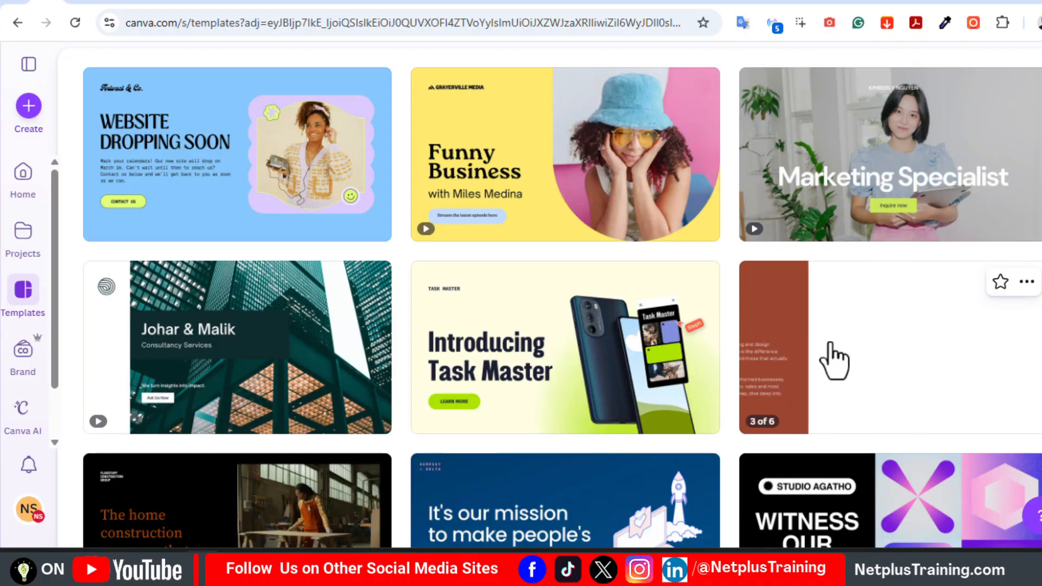
left_click(833, 355)
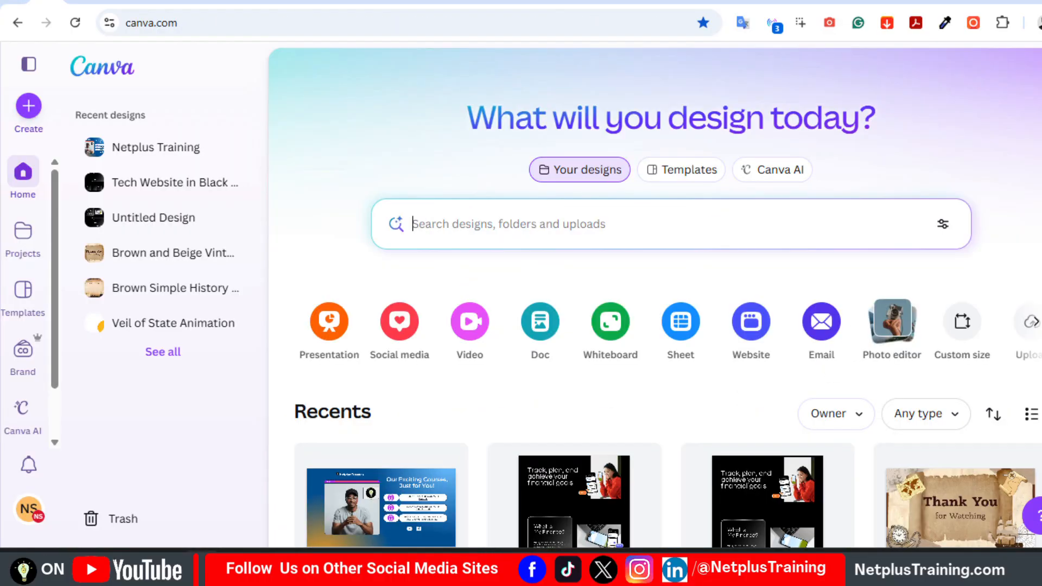
Go from the home page to the template gallery and open its Website category
left_click(22, 315)
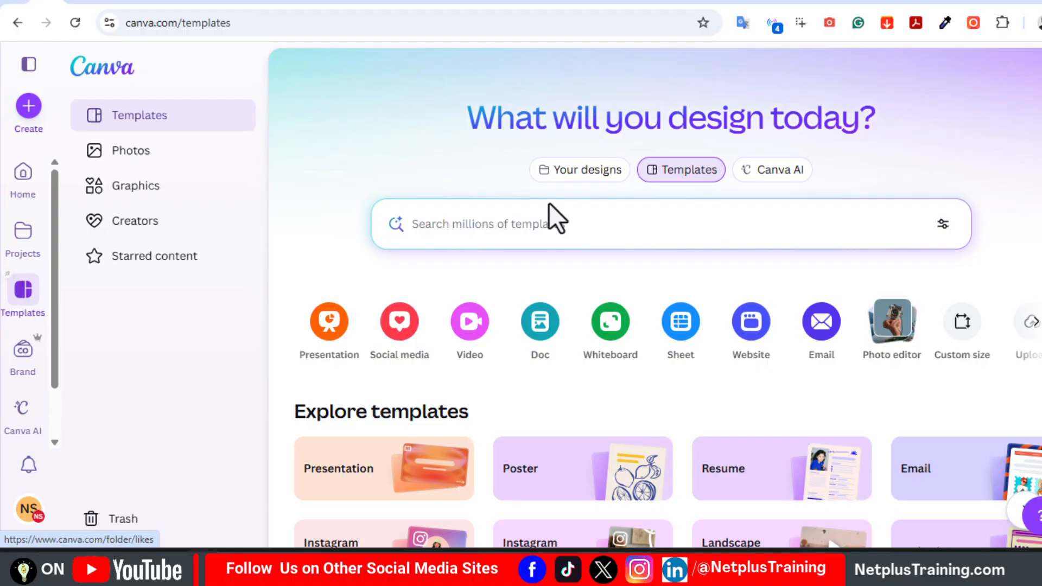
scroll(1024, 287, "down", 5)
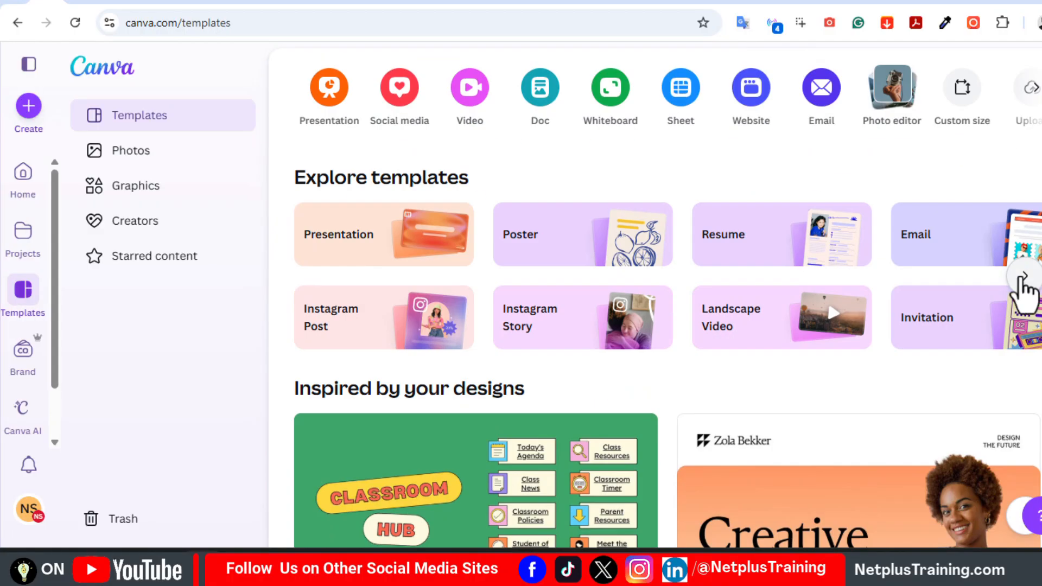
left_click(1024, 277)
left_click(1023, 277)
left_click(939, 260)
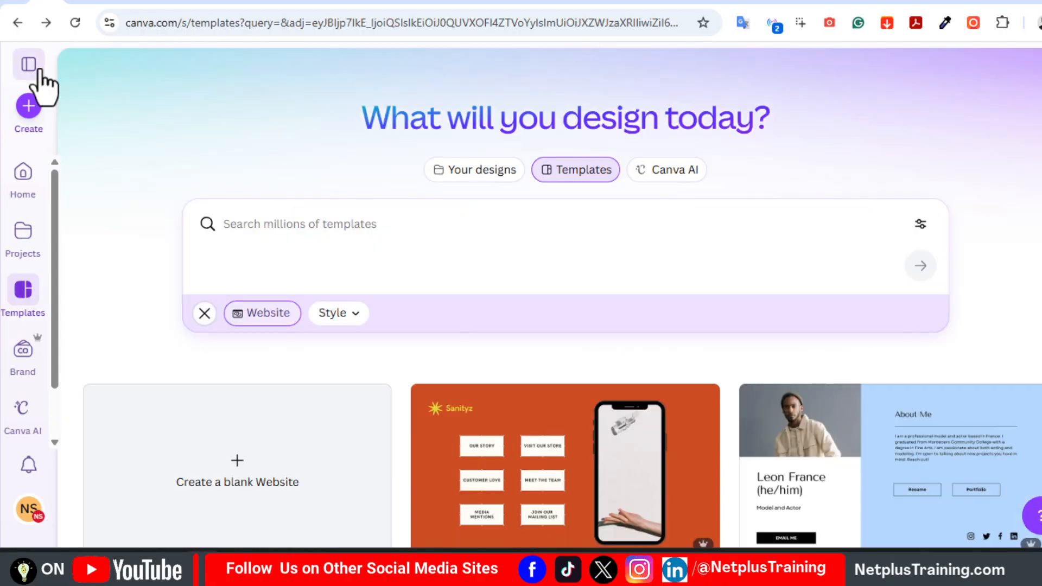
Search the website templates for "business website" and browse the results
left_click(352, 317)
mouse_move(558, 100)
left_mouse_down()
mouse_move(558, 190)
mouse_move(557, 98)
left_mouse_up()
left_click(253, 233)
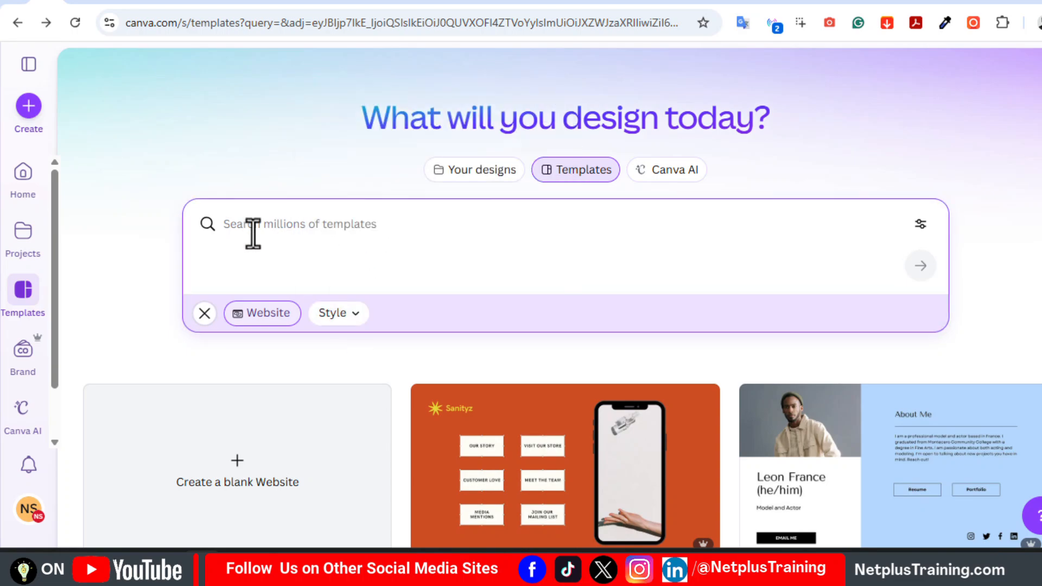
type("ma")
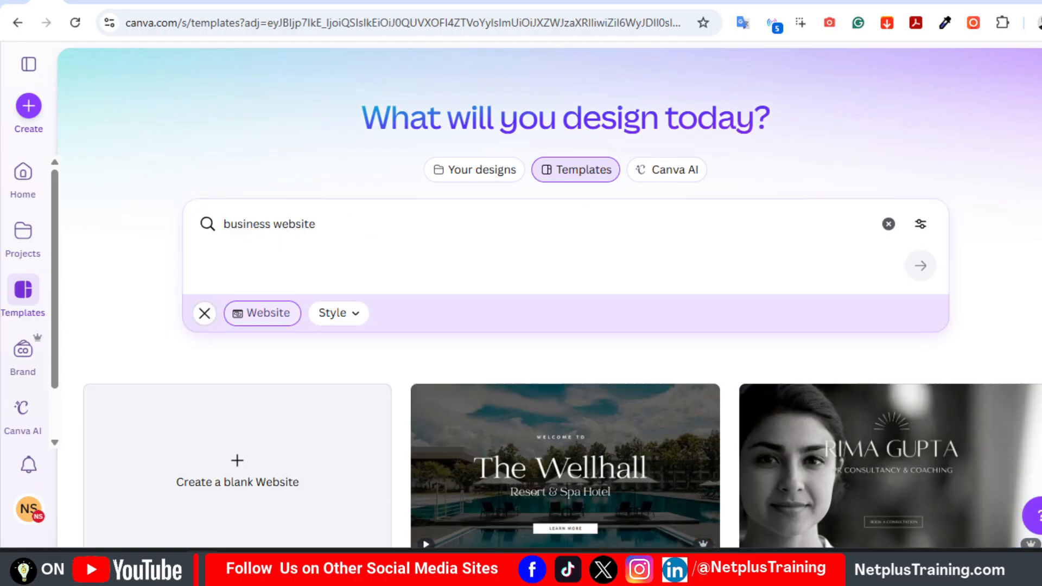
scroll(562, 298, "down", 15)
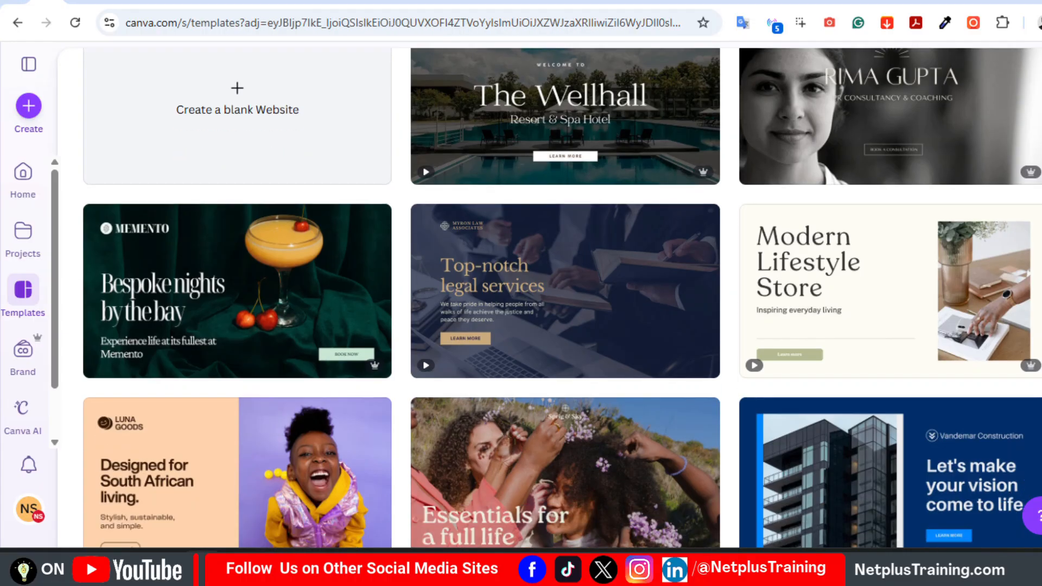
scroll(562, 297, "down", 8)
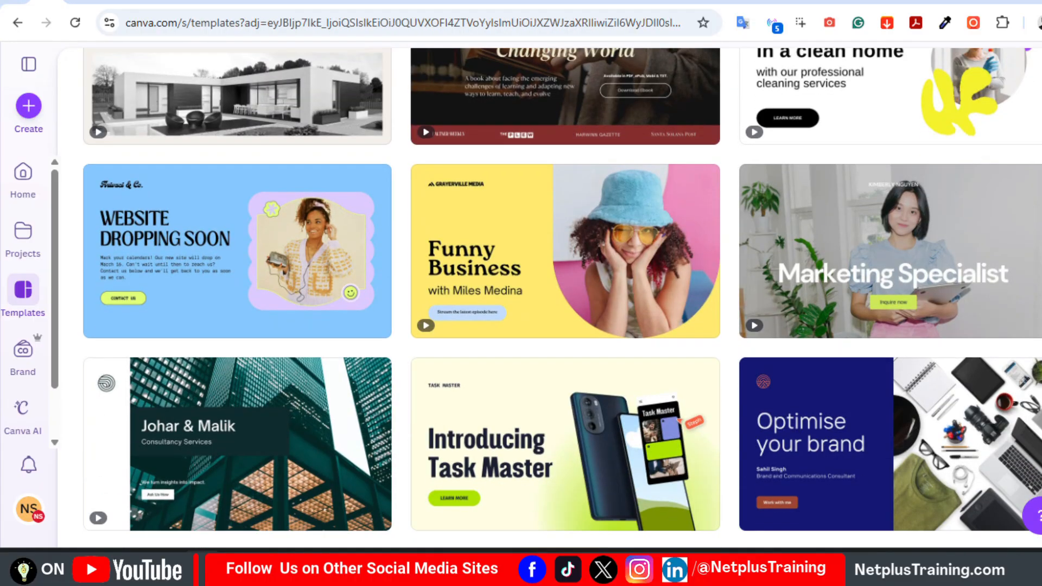
scroll(562, 298, "down", 2)
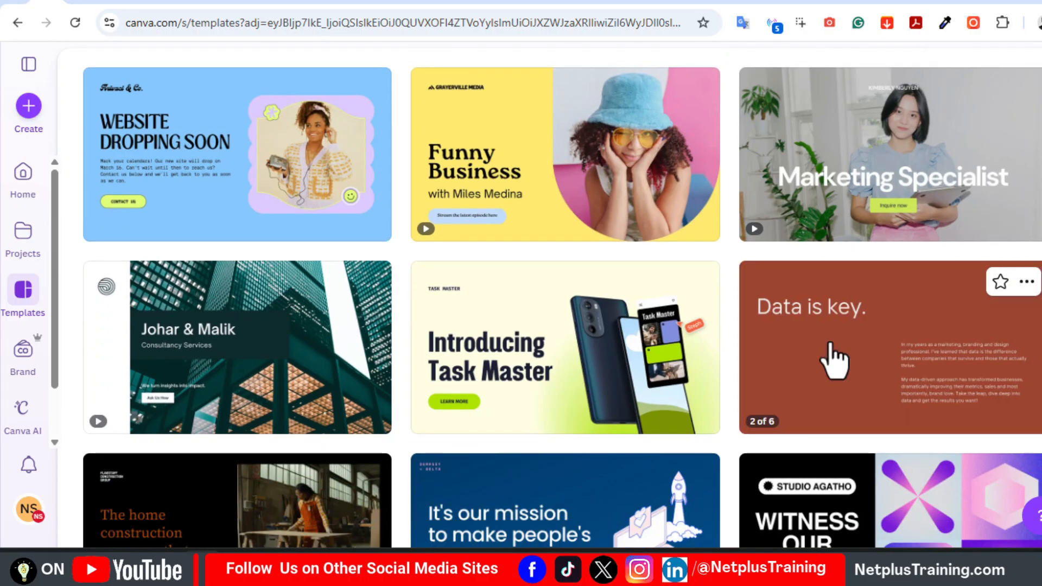
Preview the "Consultancy Portfolio & Resume Website in Dark Blue and Brown Simple Dark Style" template and start customizing it
left_click(834, 361)
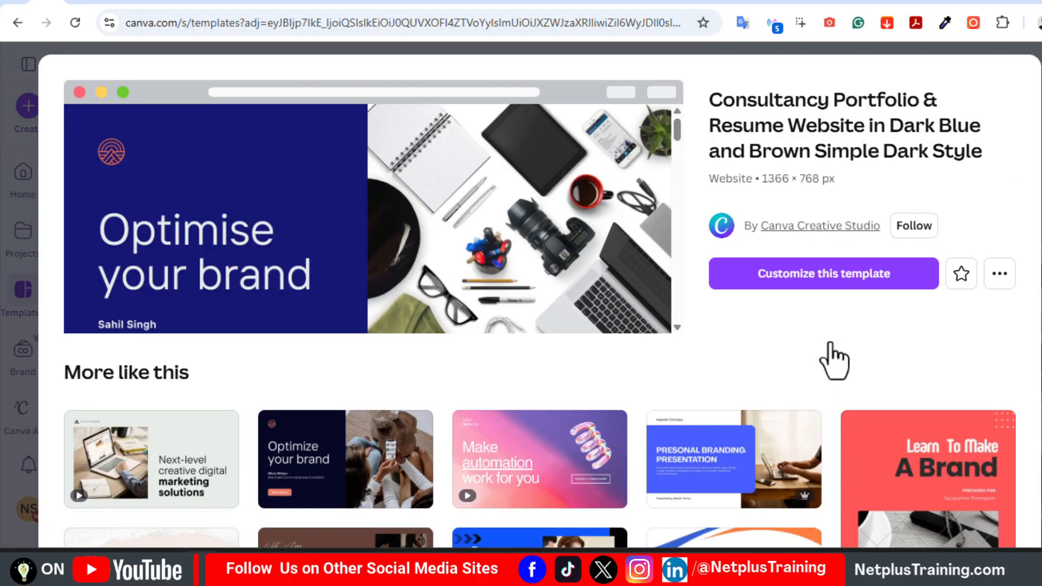
mouse_move(675, 134)
left_mouse_down()
mouse_move(682, 321)
mouse_move(679, 135)
left_mouse_up()
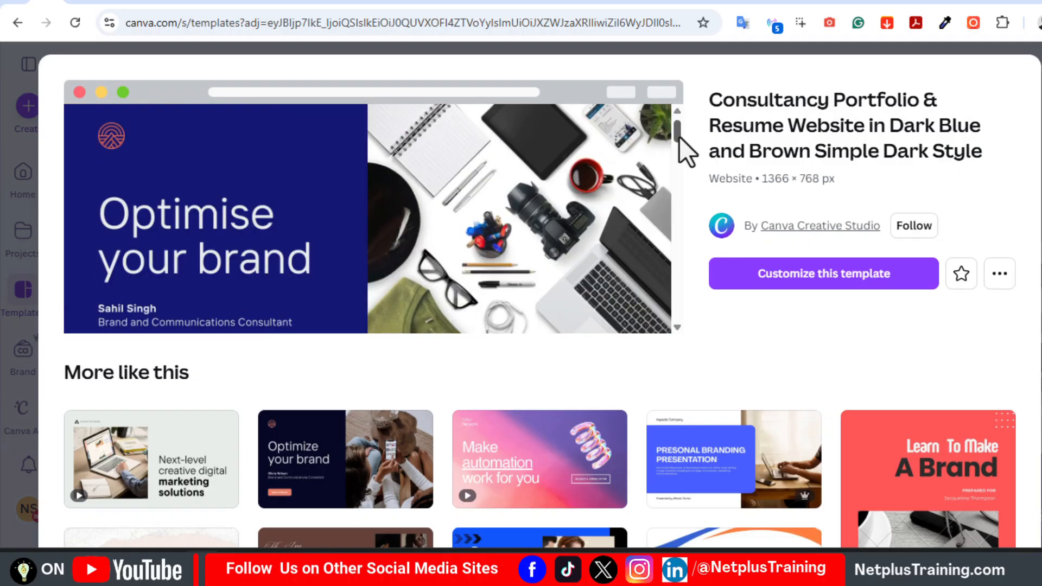
left_click(791, 278)
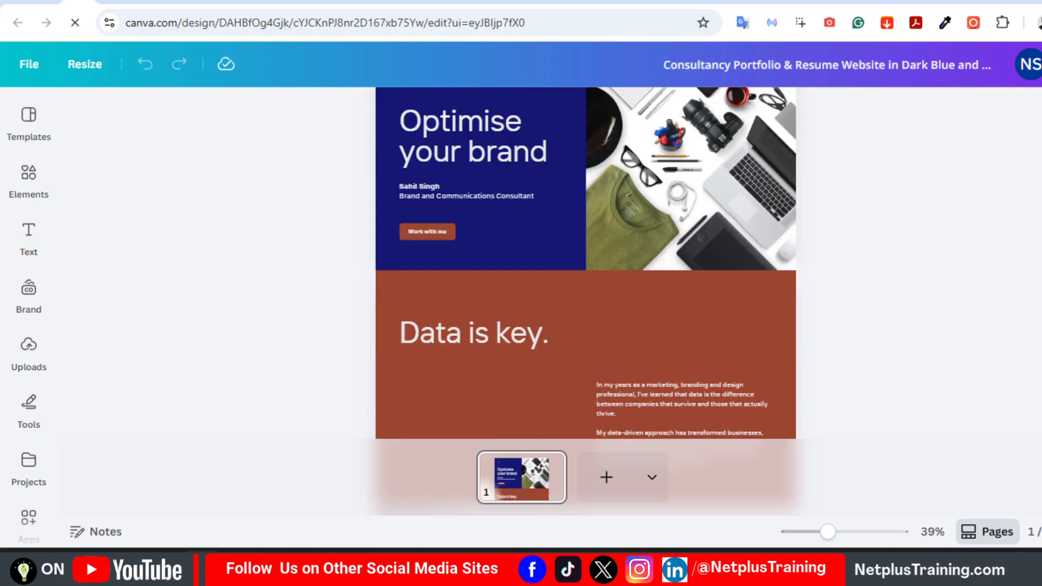
Look through all sections of the consultancy website template in the editor
scroll(586, 263, "down", 15)
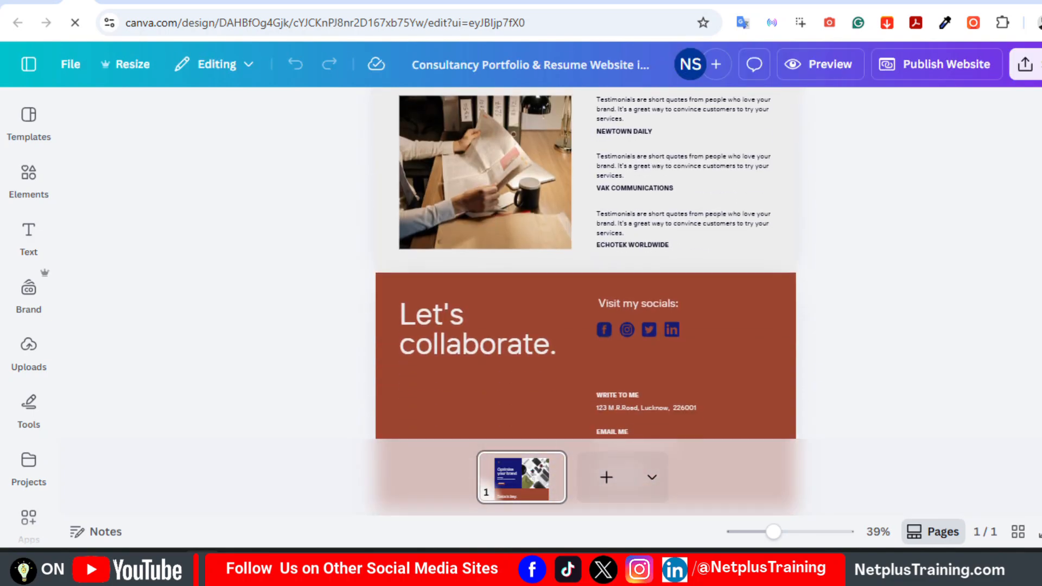
scroll(585, 263, "down", 3)
scroll(585, 262, "up", 15)
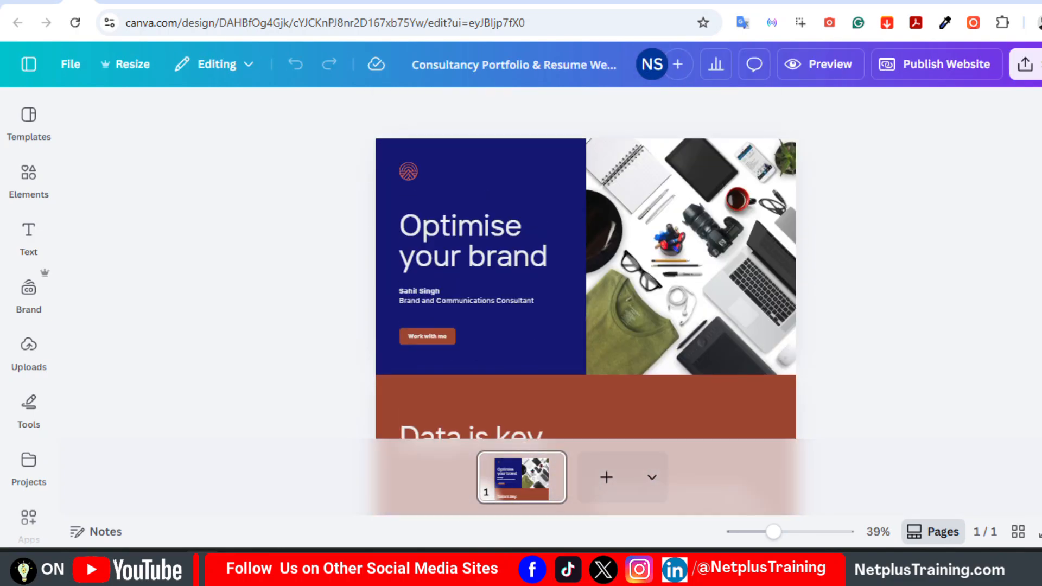
scroll(586, 263, "down", 10)
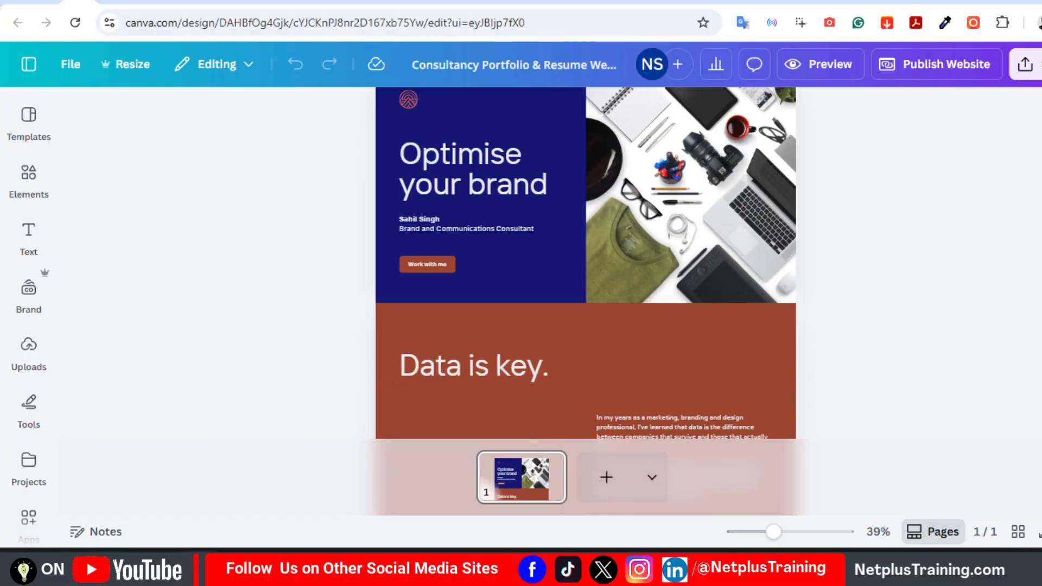
scroll(585, 263, "down", 4)
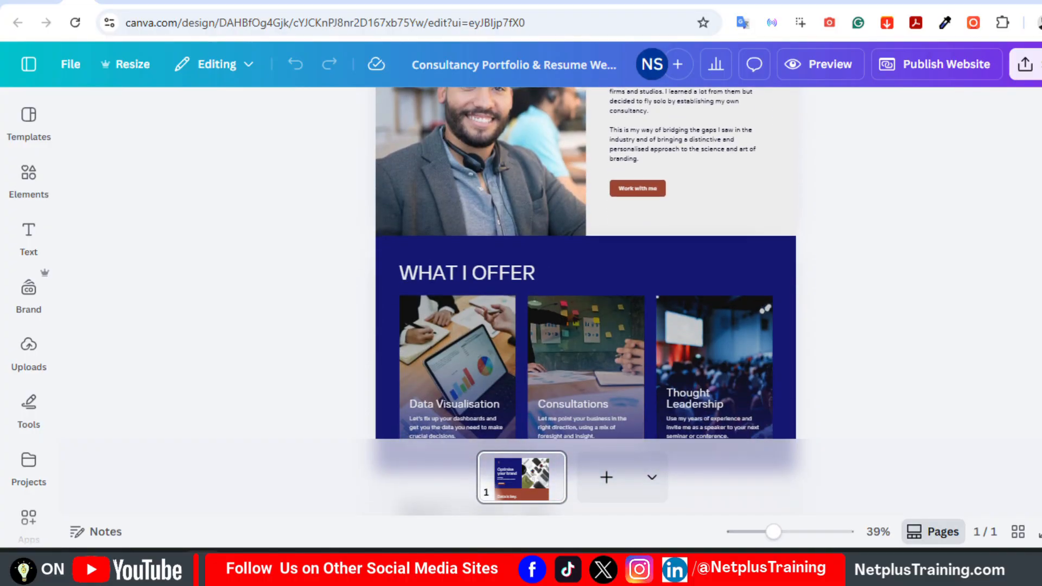
scroll(585, 263, "up", 12)
scroll(383, 274, "up", 3)
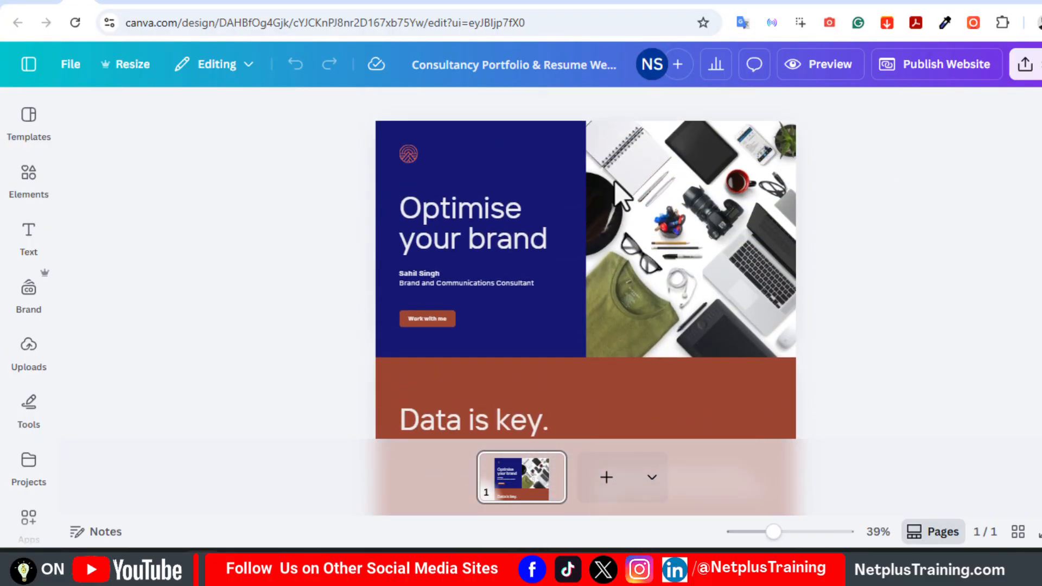
Move the "Optimise your brand" section down two places and back up to the start of the page
left_click(382, 274)
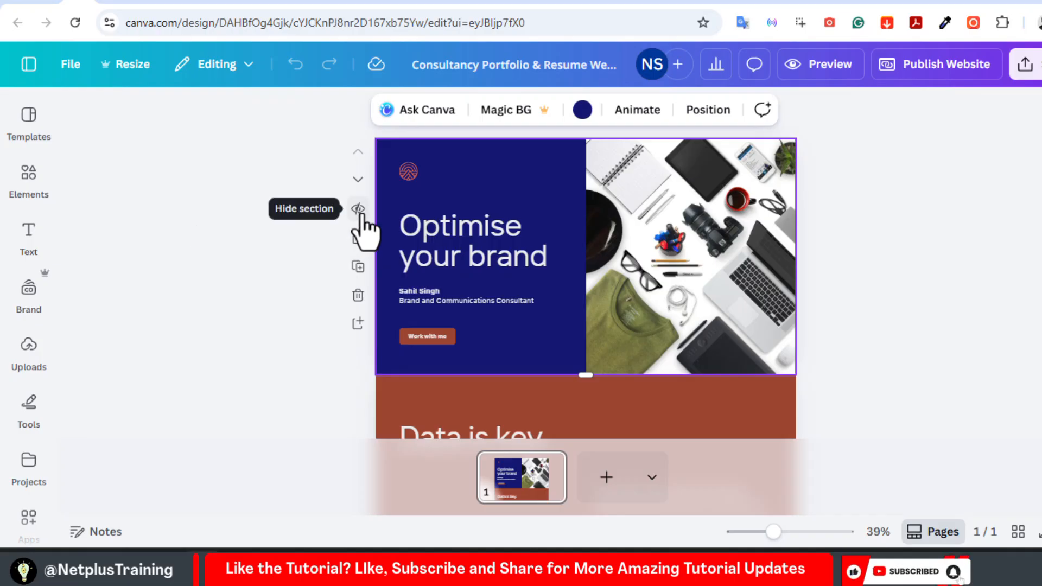
left_click(359, 180)
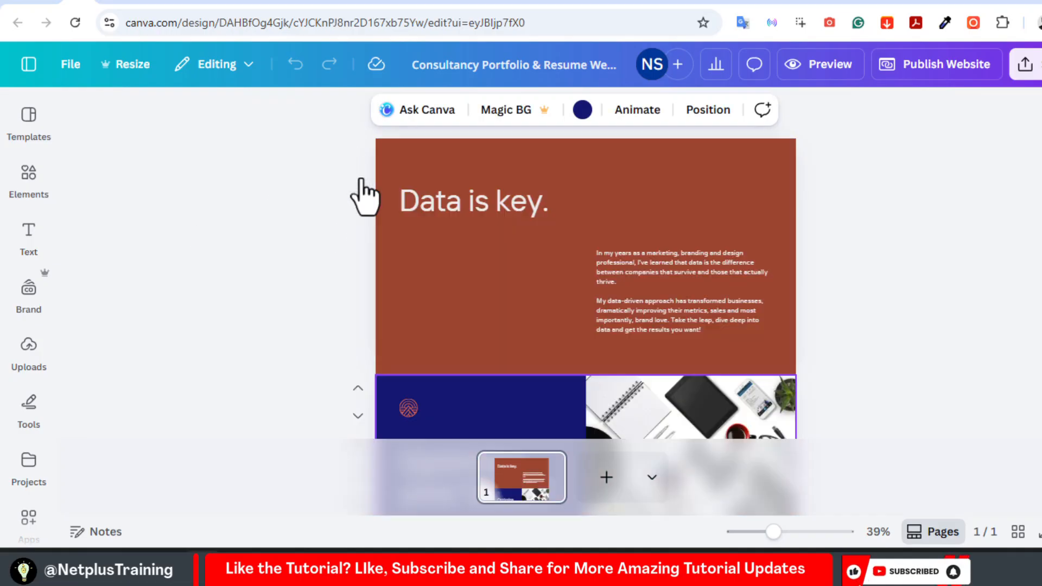
left_click(359, 181)
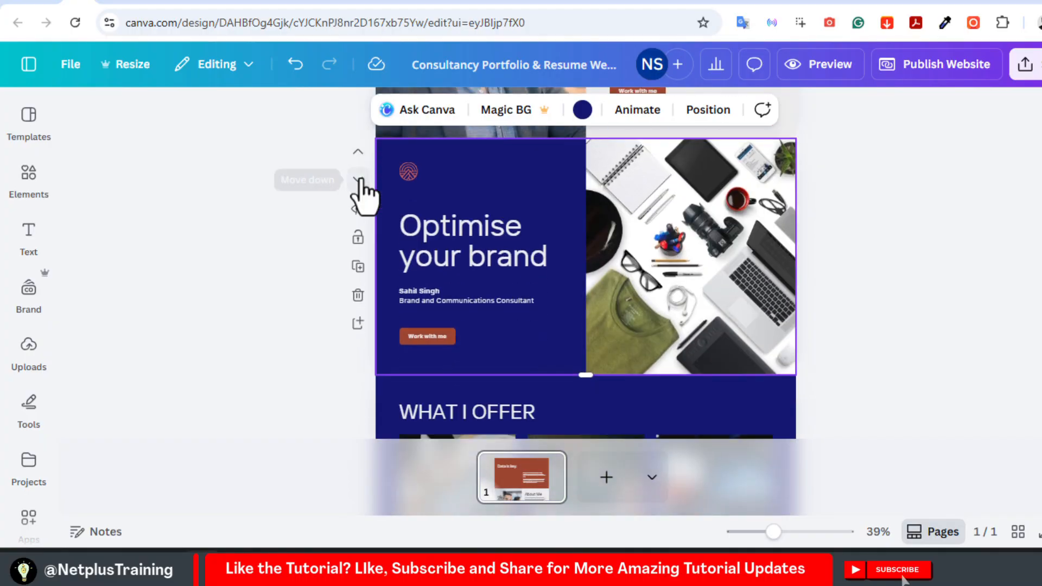
left_click(360, 155)
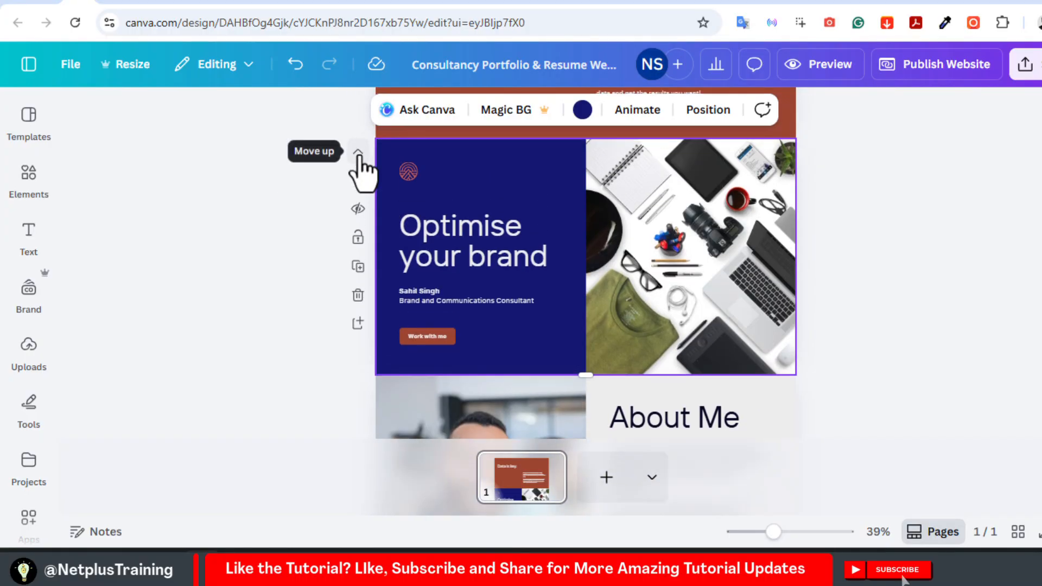
left_click(359, 155)
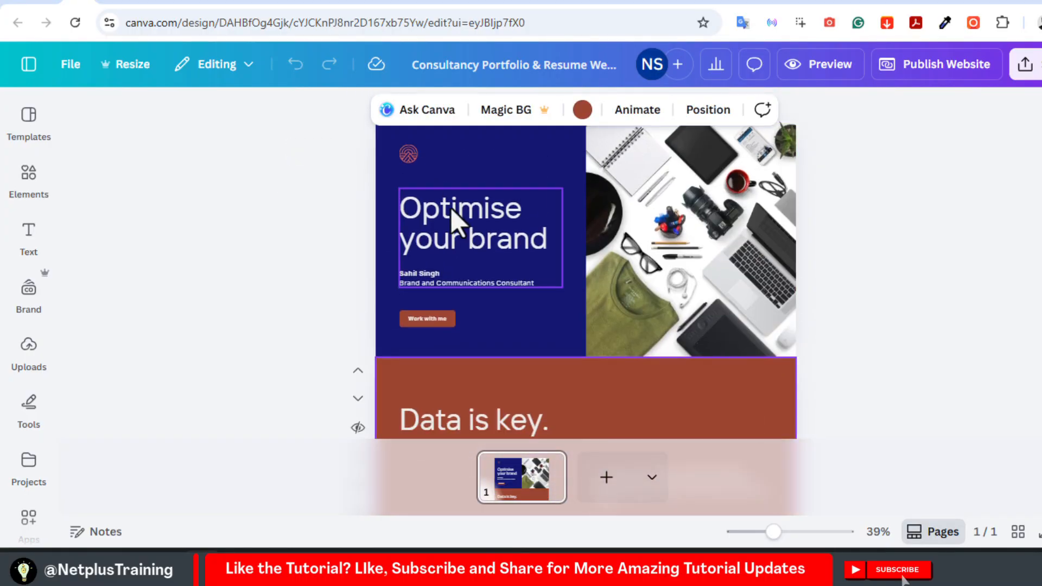
Inspect the individually editable texts, photo and button in the "Optimise your brand" and "Data is key." sections
left_click(455, 217)
left_click(691, 200)
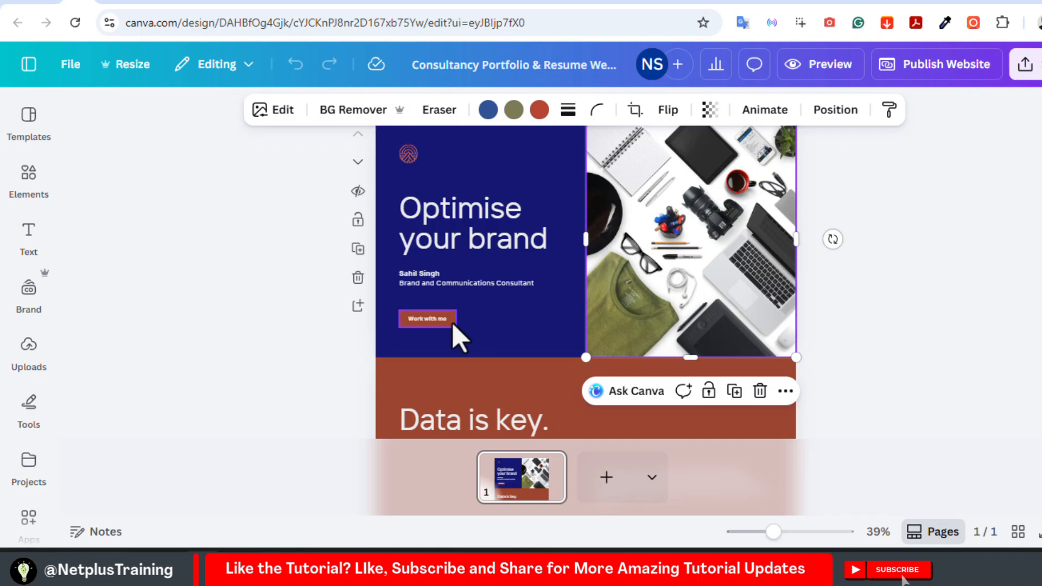
left_click(434, 319)
left_click(538, 282)
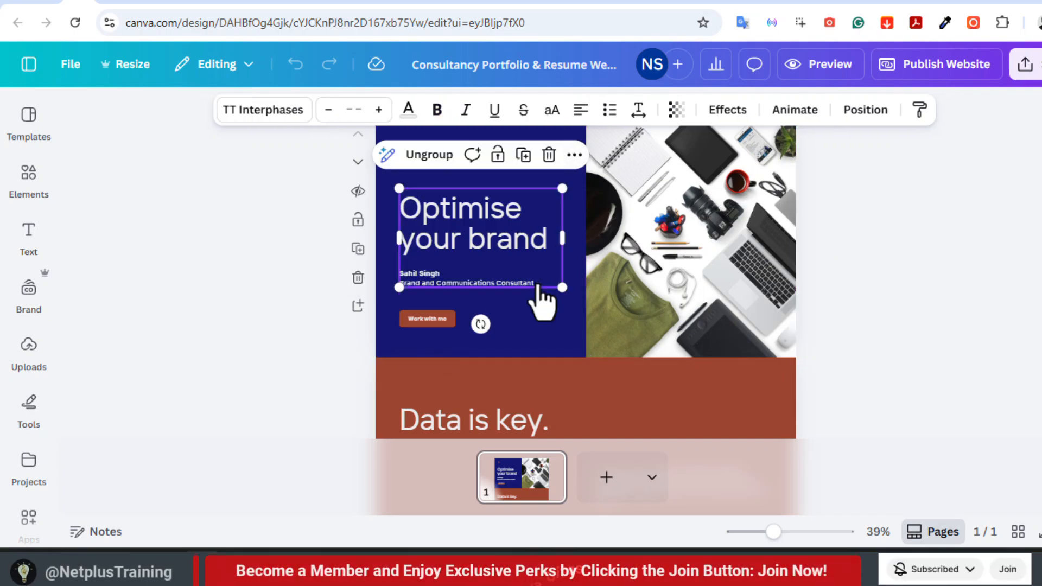
scroll(586, 272, "down", 5)
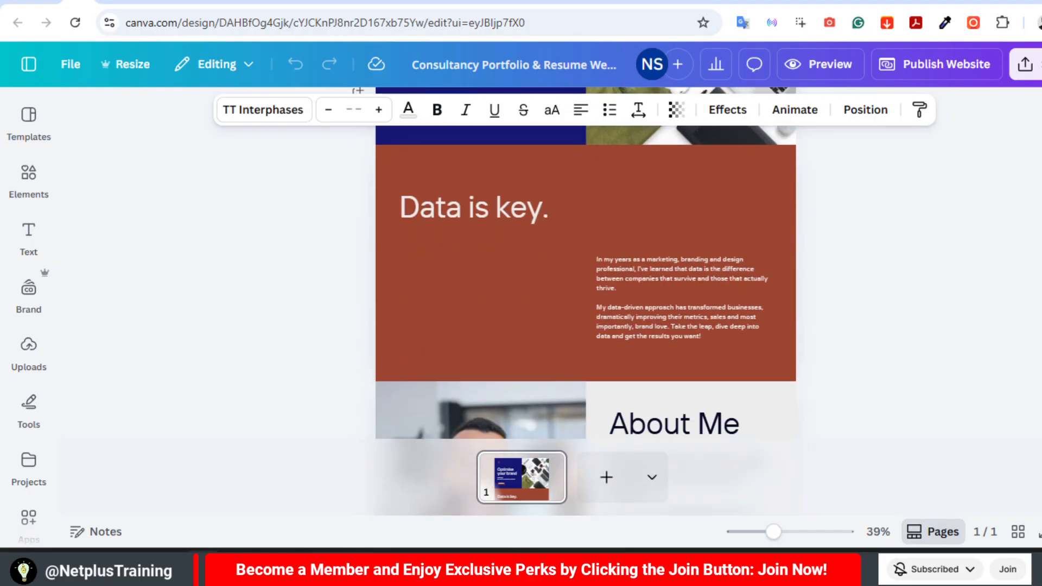
left_click(497, 217)
left_click(635, 286)
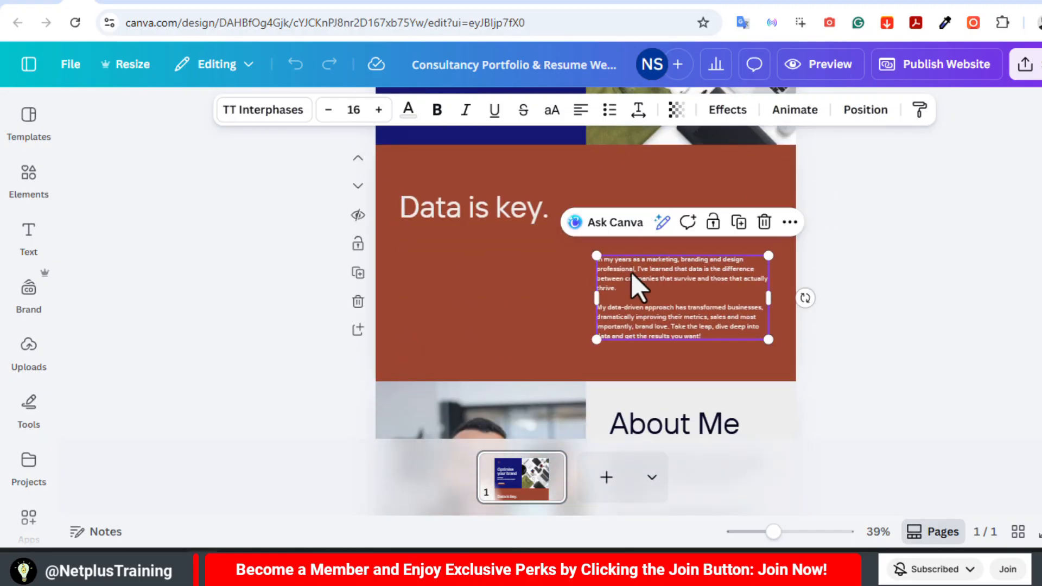
Examine the rest of the page from the "Data is key." texts down to the "Let's collaborate." section
scroll(586, 271, "down", 10)
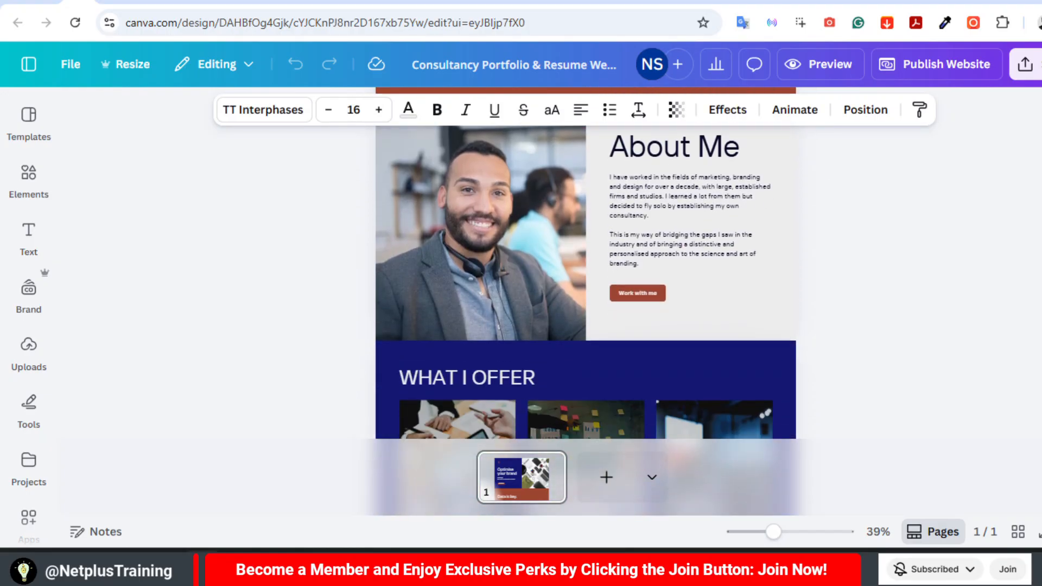
scroll(622, 228, "down", 4)
scroll(621, 228, "up", 20)
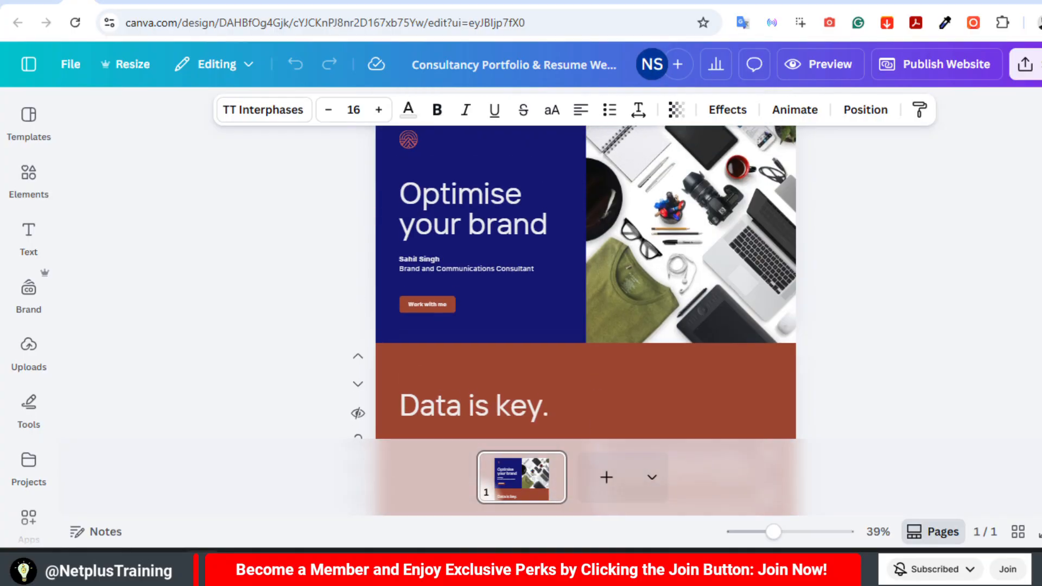
scroll(621, 228, "down", 4)
left_click(496, 218)
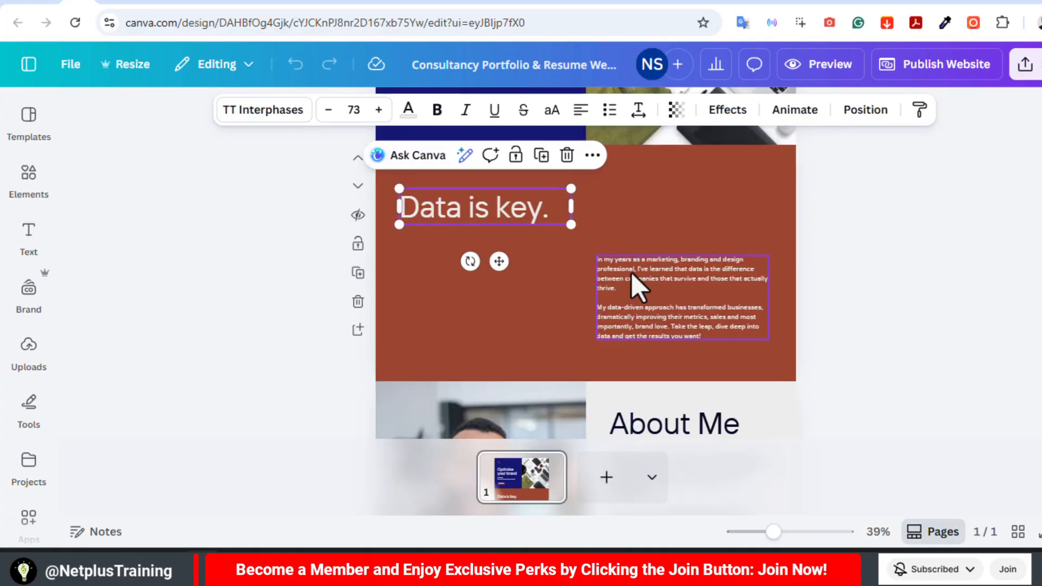
left_click(634, 282)
scroll(586, 271, "down", 8)
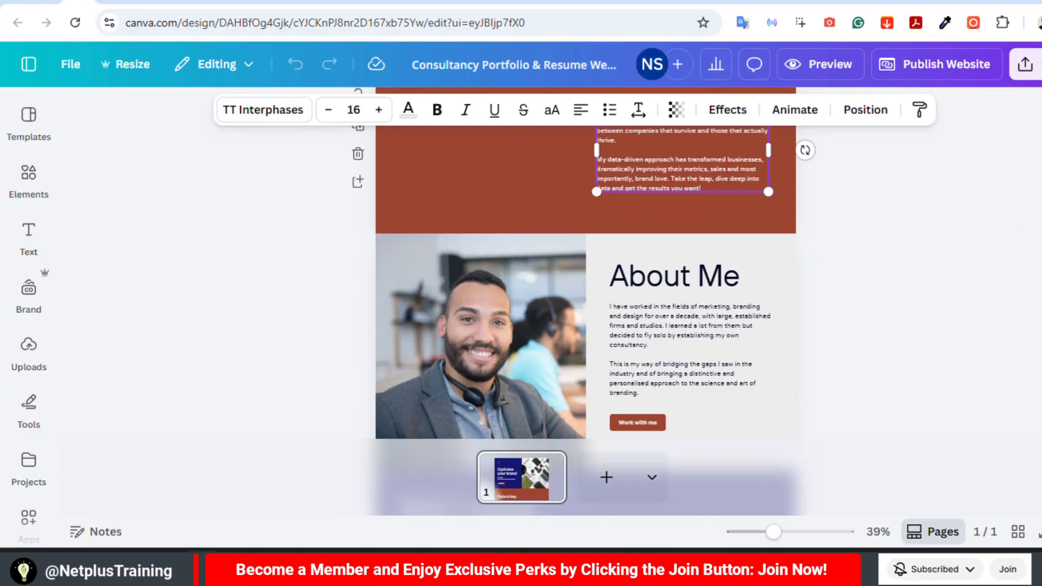
scroll(774, 296, "down", 3)
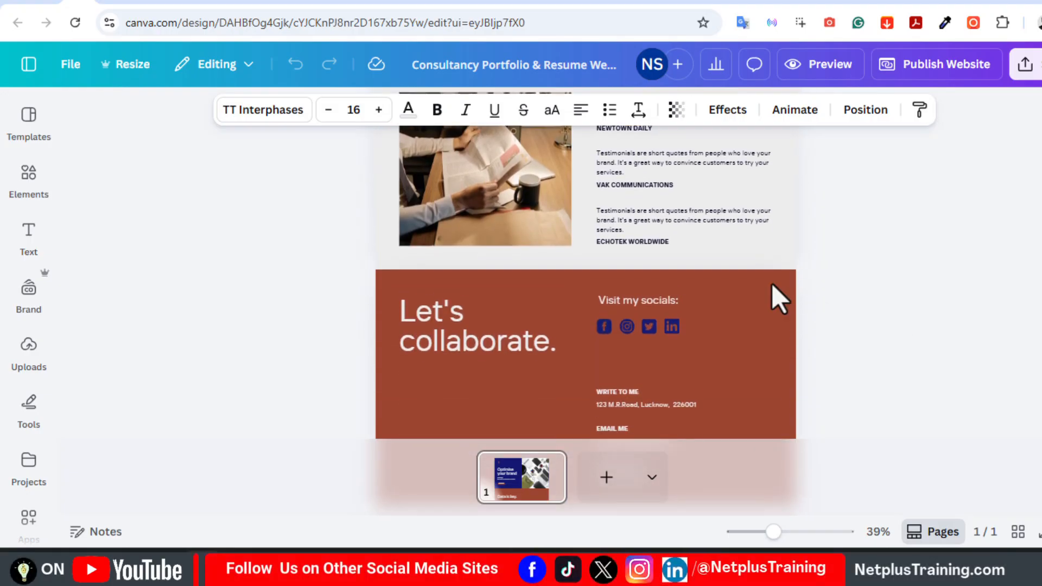
Change the background of the "Optimise your brand" section to the brown photo color #8a6650
scroll(449, 186, "up", 20)
left_click(450, 188)
left_click(583, 111)
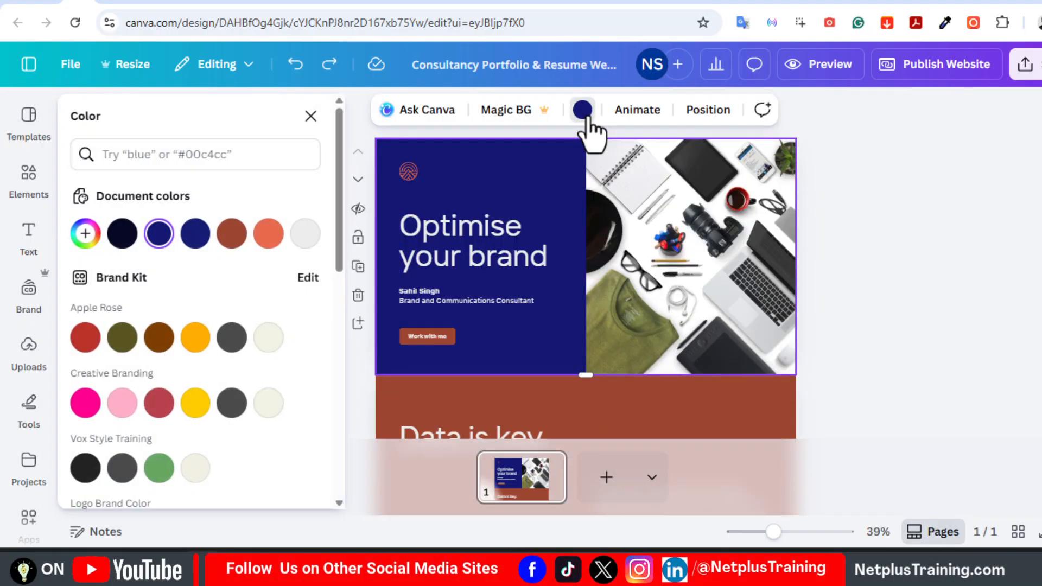
scroll(328, 341, "down", 5)
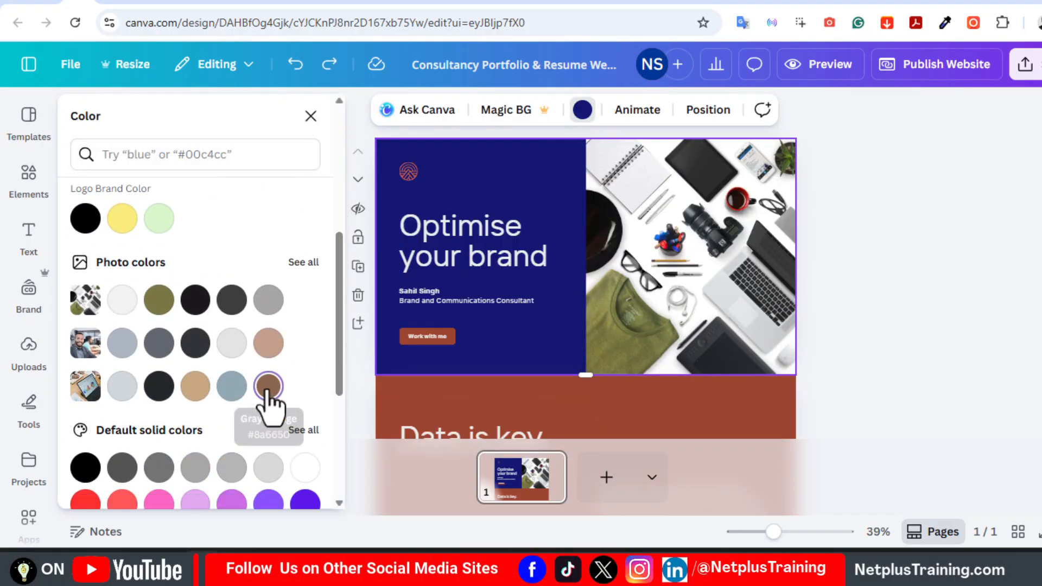
left_click(268, 385)
left_click_drag(338, 309, 341, 195)
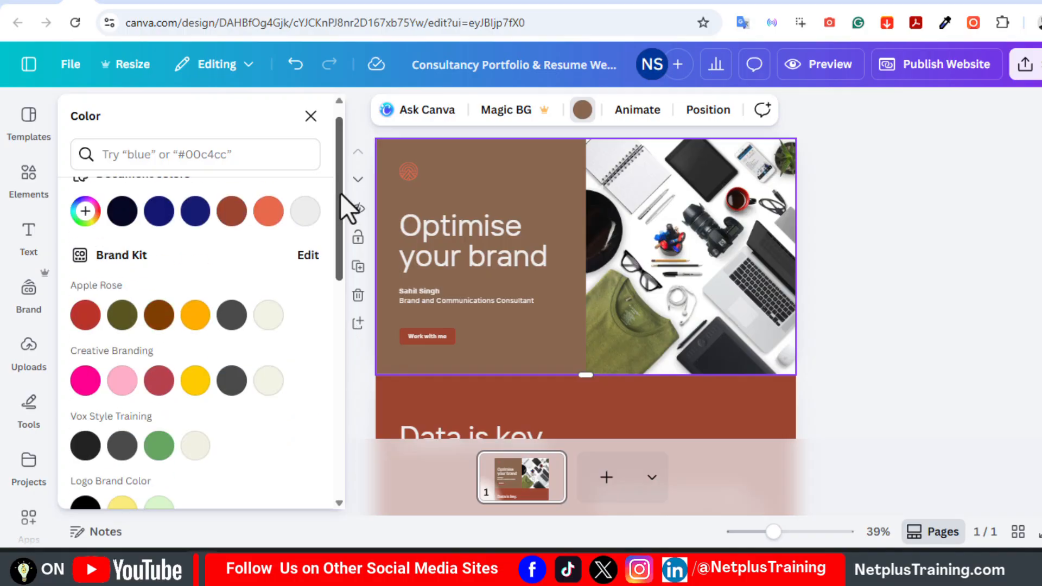
Change the opening section's heading to "Upgrade Your Brand" and replace the name beneath it with the consultant's full name
double_click(464, 254)
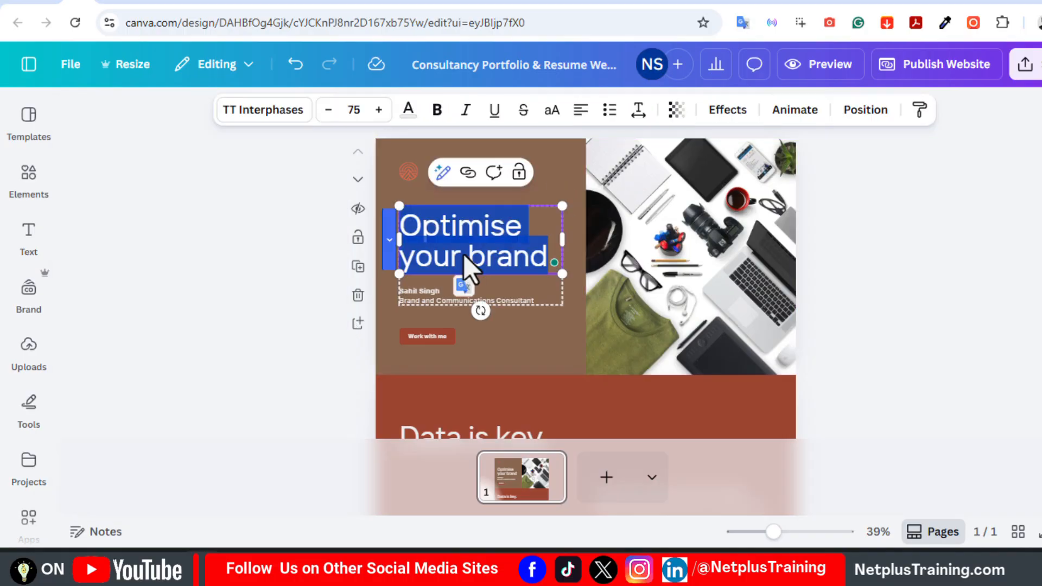
type("Upgrade Your Brand")
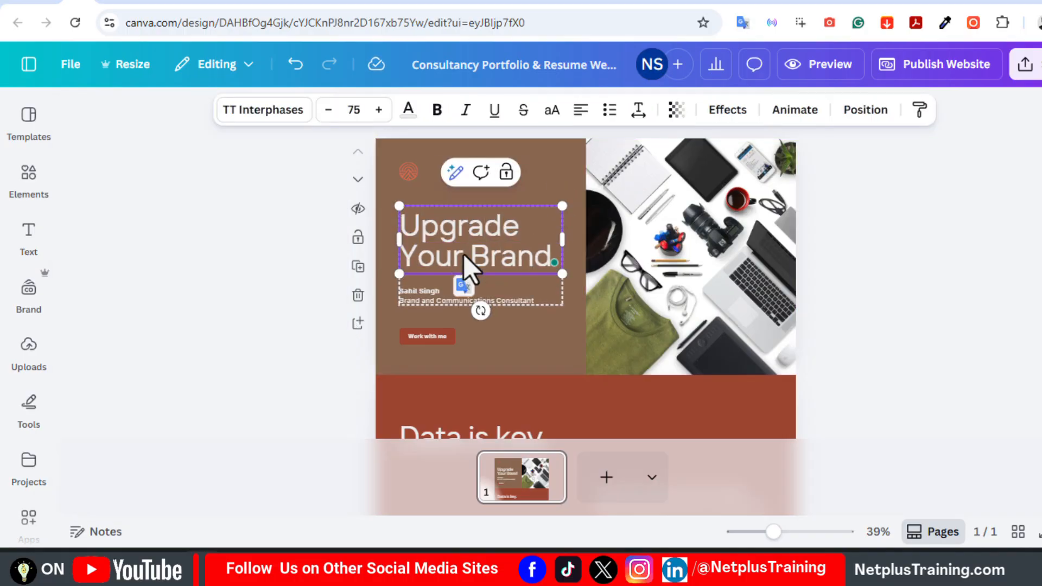
left_click(966, 249)
left_click(429, 291)
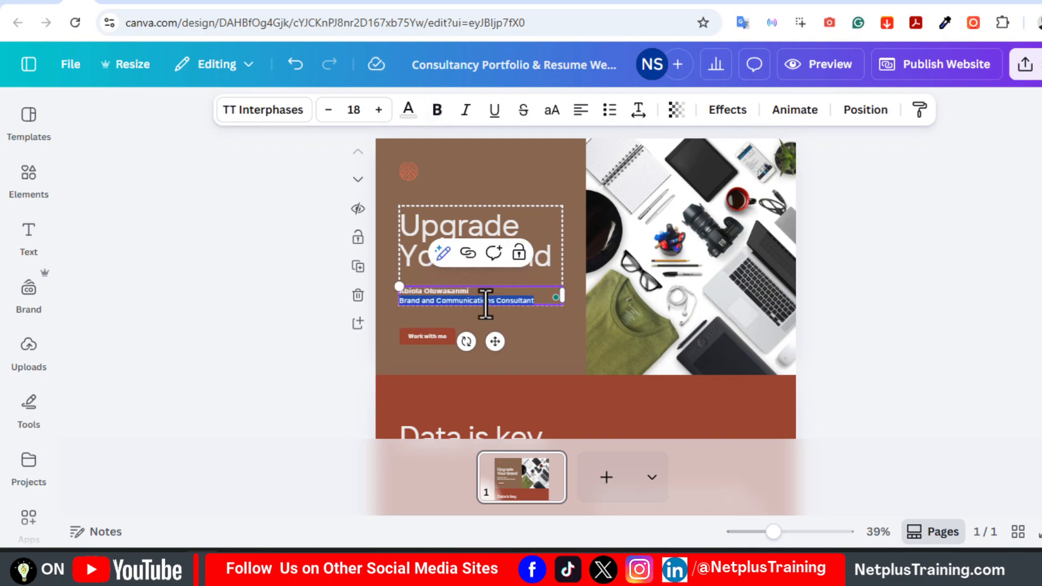
left_click(693, 275)
Set the opening section's text group to Open Sans and replace TT Interphases with Open Sans throughout the design
left_click(477, 245)
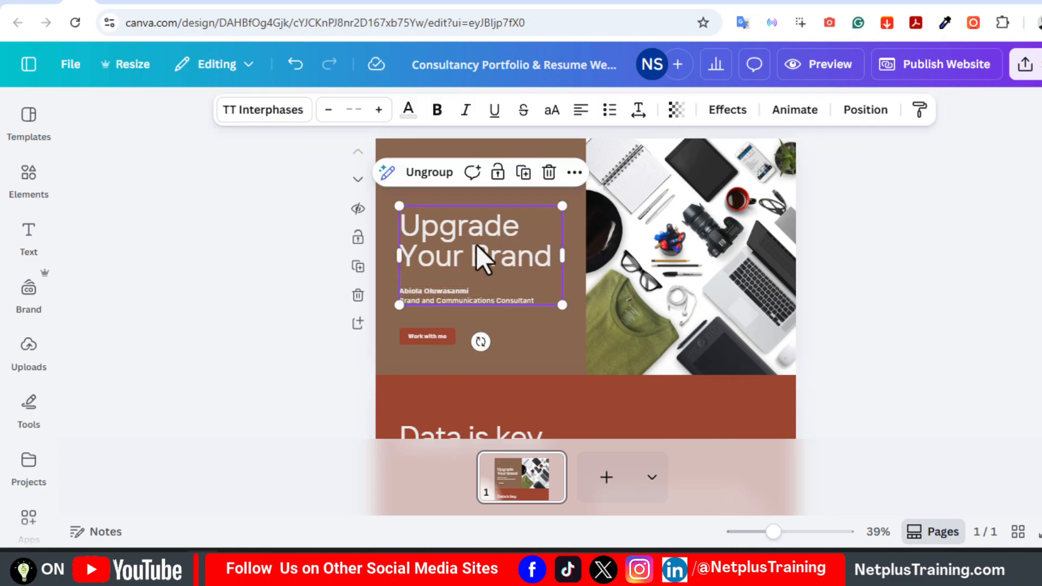
left_click(264, 111)
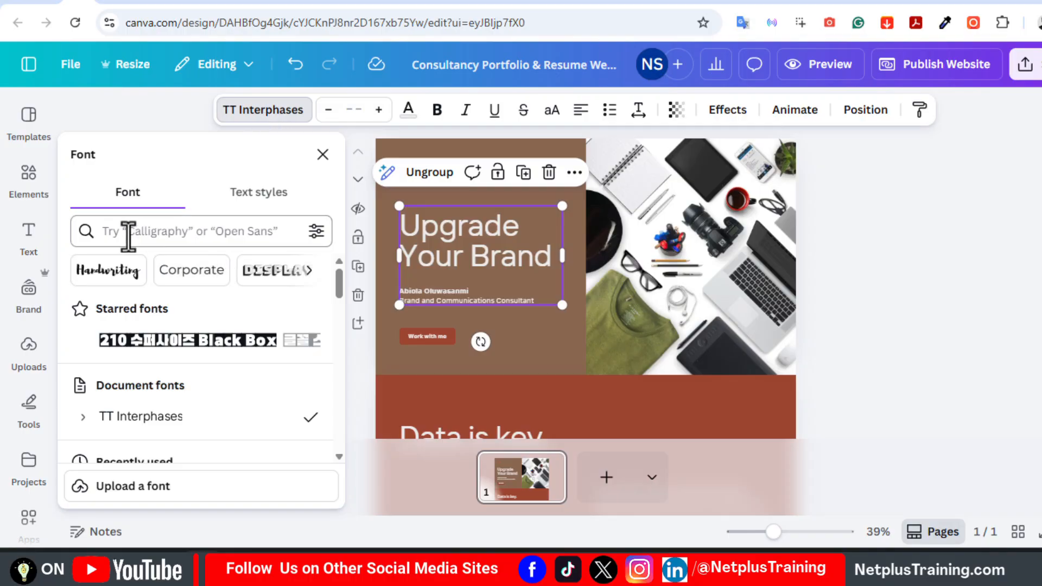
scroll(342, 293, "down", 4)
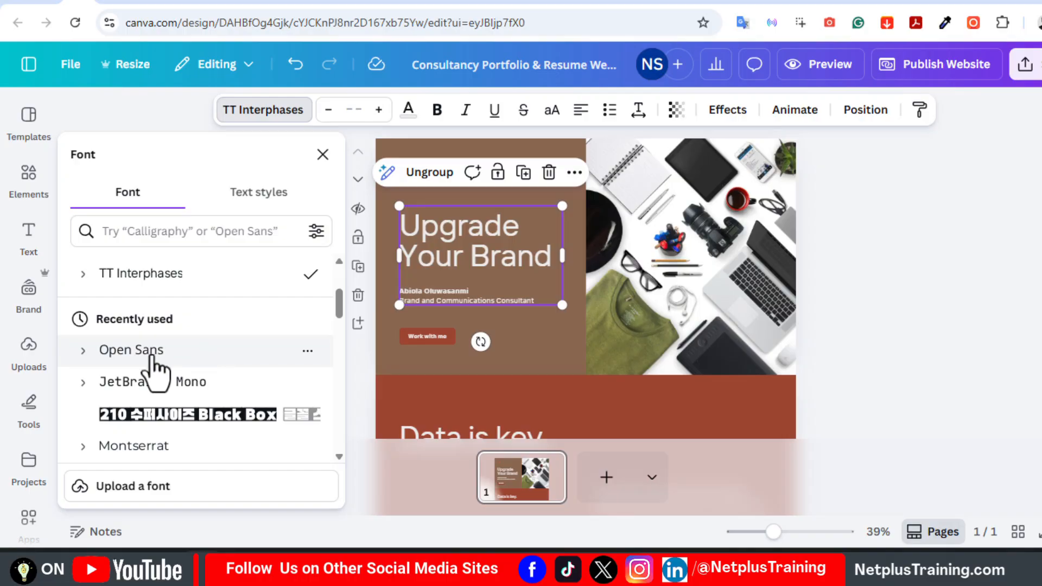
left_click(131, 350)
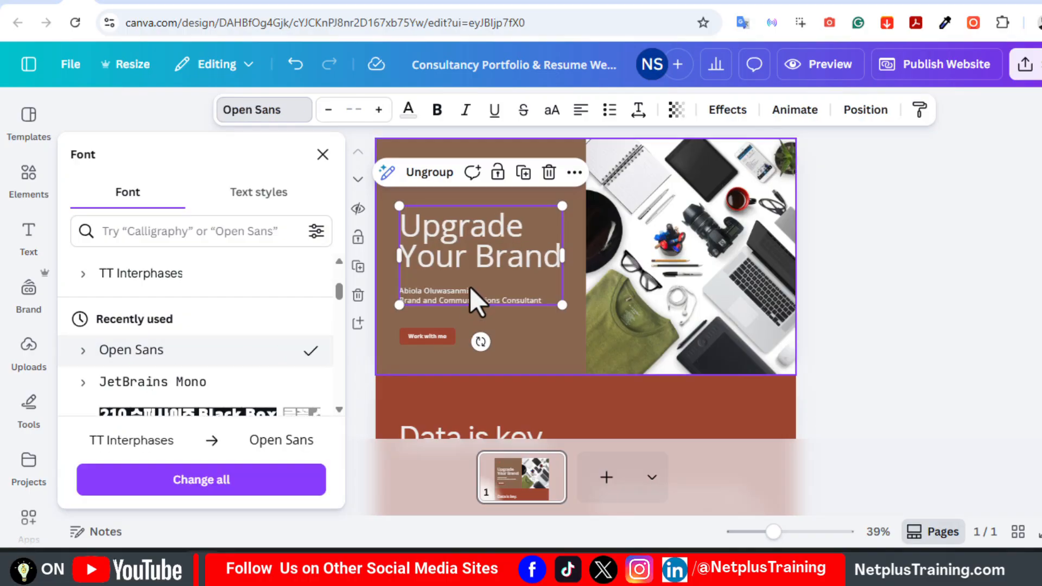
left_click(206, 480)
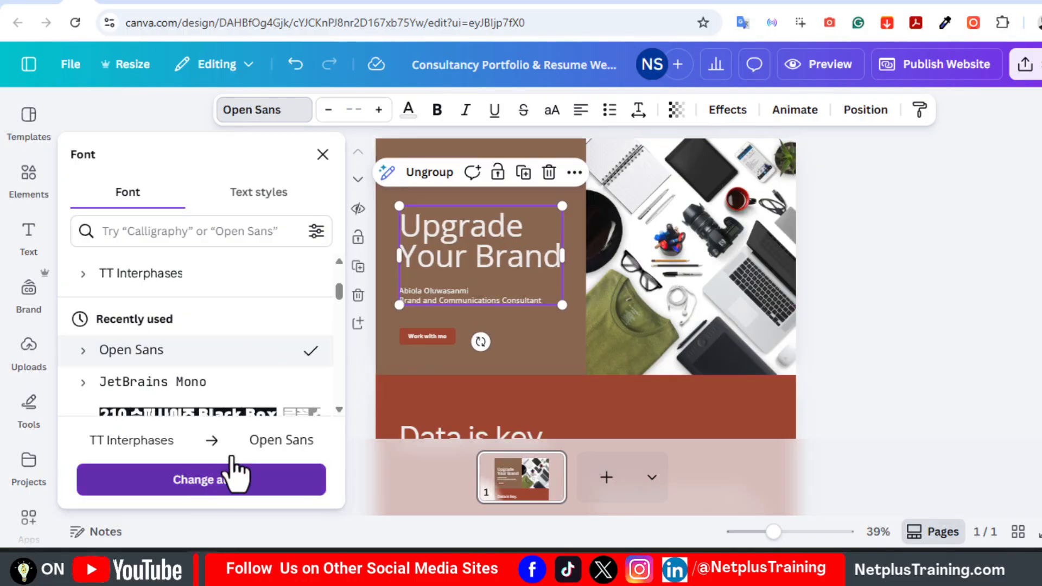
Set the "Upgrade Your Brand" heading to Open Sans Medium and widen its text box slightly
left_click(81, 317)
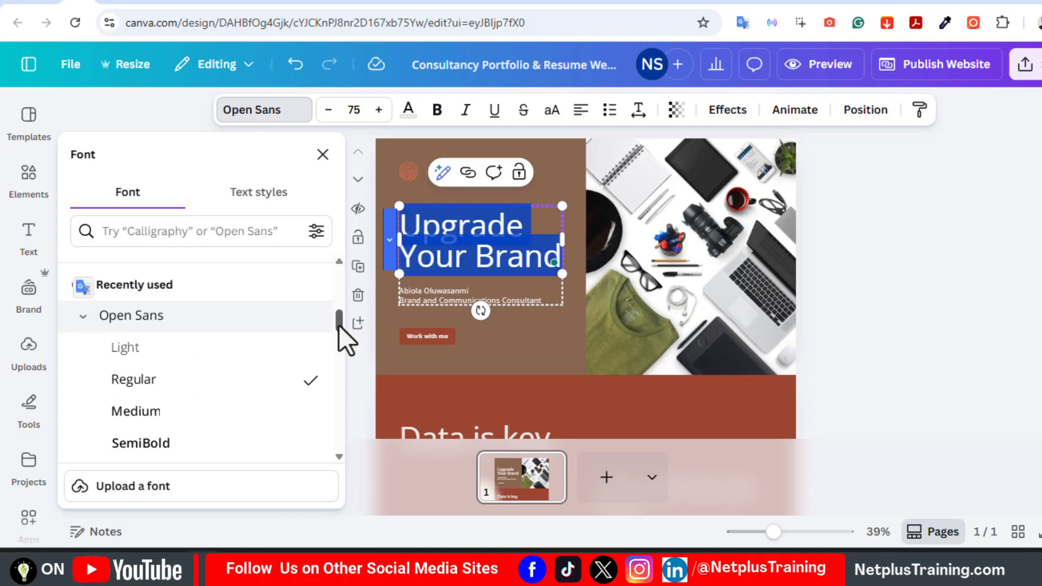
scroll(344, 333, "down", 1)
left_click(162, 351)
left_click_drag(562, 254, 571, 255)
Move the name and job title text up, clear of the "Work with me" button
left_click(461, 328)
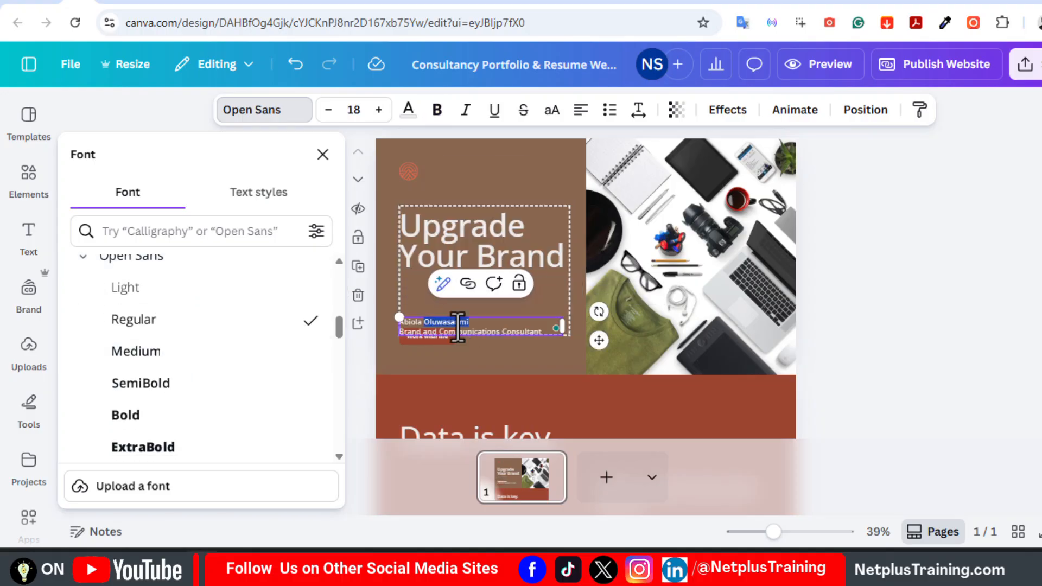
double_click(472, 331)
left_click_drag(504, 365, 504, 342)
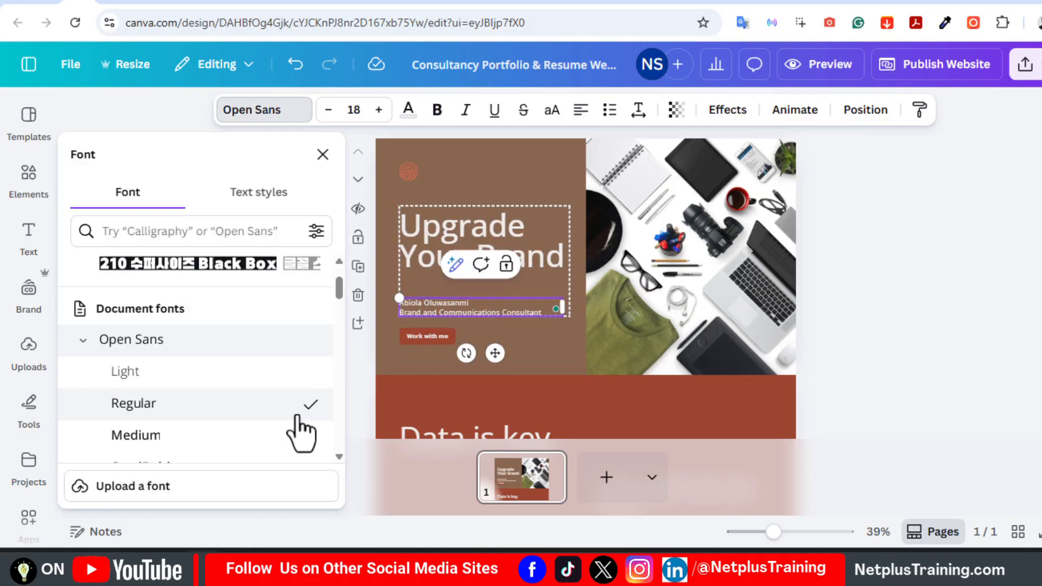
Check the "Work with me" button's font weight and adjust the Open Sans weight of the "Data is key." heading and paragraph text
left_click(434, 336)
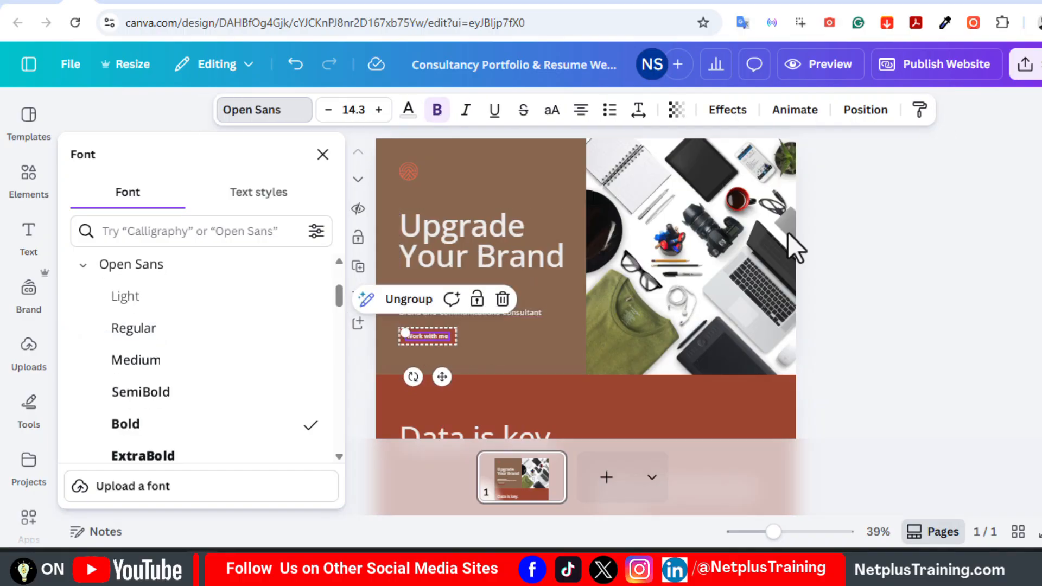
scroll(788, 232, "down", 4)
left_click(483, 218)
left_click(164, 372)
left_click(724, 318)
scroll(723, 318, "down", 2)
left_click(163, 364)
left_click(689, 380)
scroll(565, 195, "down", 8)
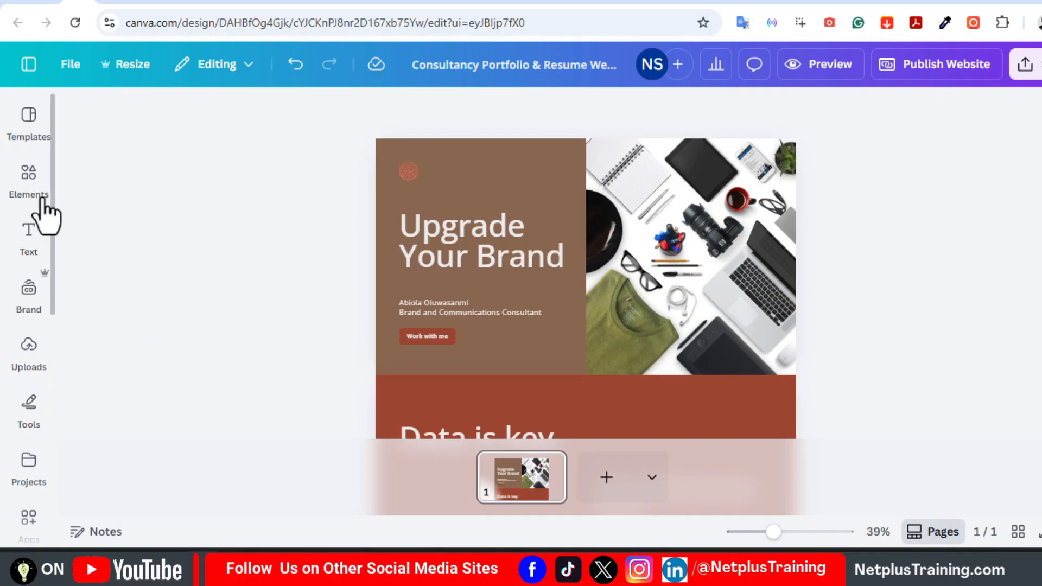
Upload the cream logo, shrink it and put it in place of the round icon above the "Upgrade Your Brand" heading
left_click(34, 353)
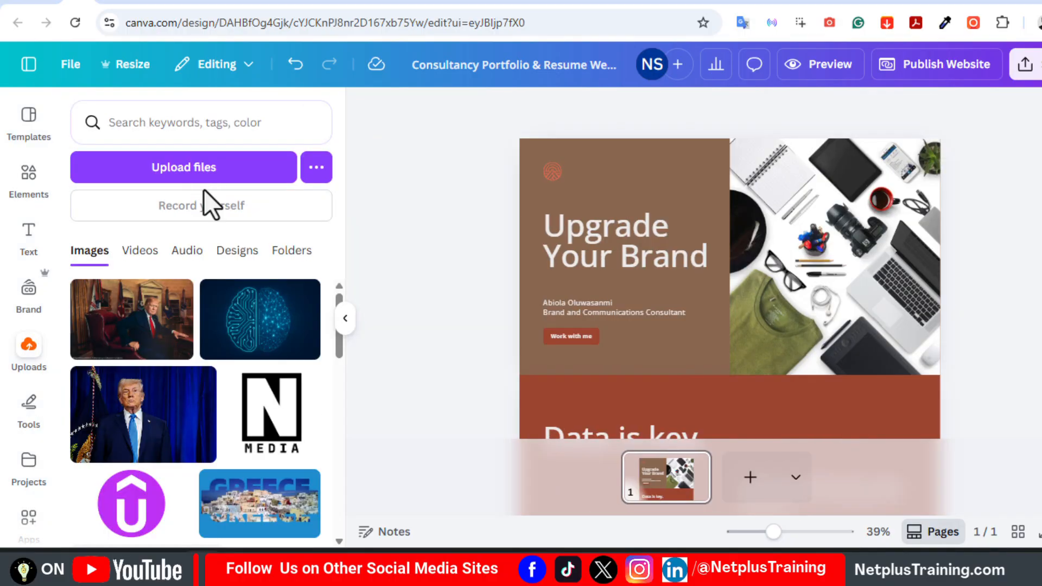
left_click(183, 178)
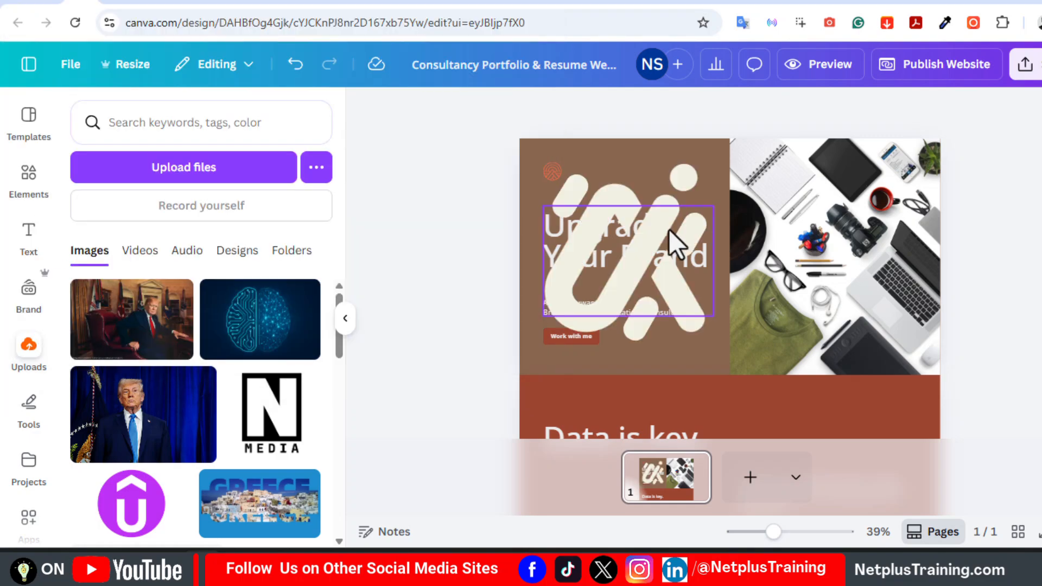
left_click(668, 229)
left_click_drag(710, 344, 553, 168)
left_click(549, 170)
left_click(585, 179)
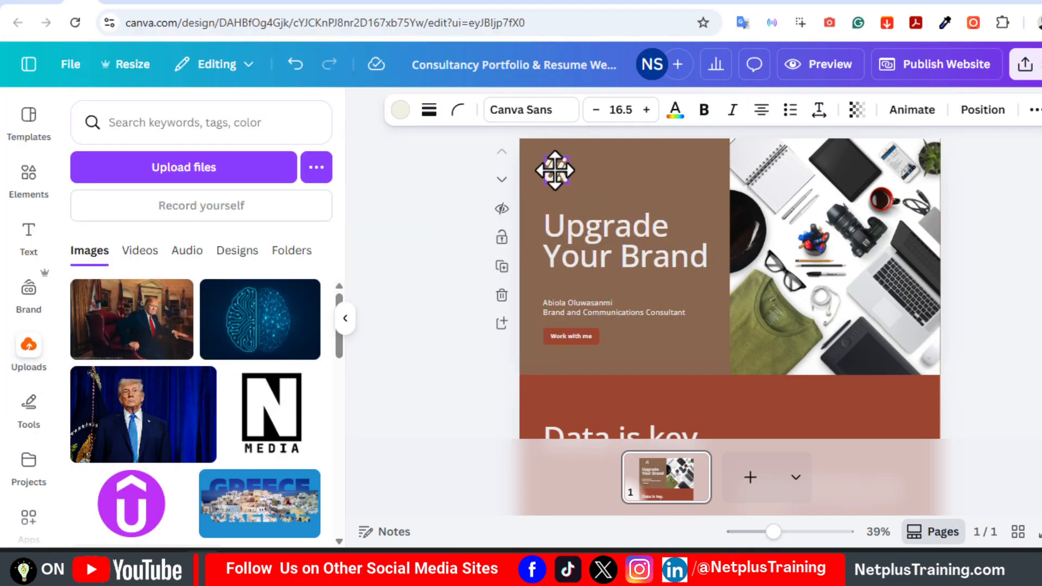
left_click(998, 219)
Search the photos for "branding" and replace the desk photo with one of hands arranging packaging and color swatches, fitted to the same area
left_click(858, 239)
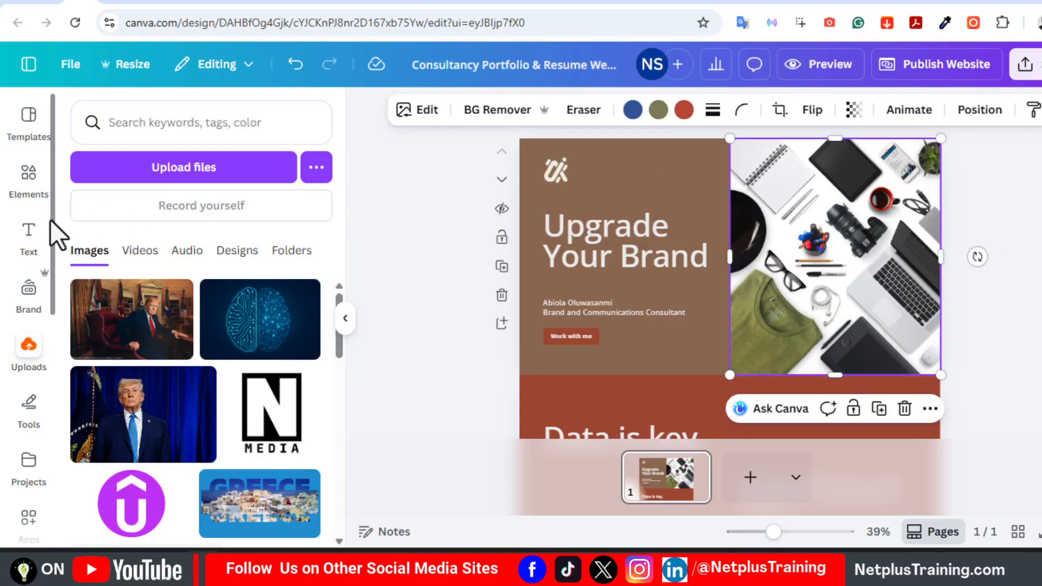
scroll(50, 219, "down", 5)
left_click(28, 353)
left_click(213, 140)
type("branding")
key("Return")
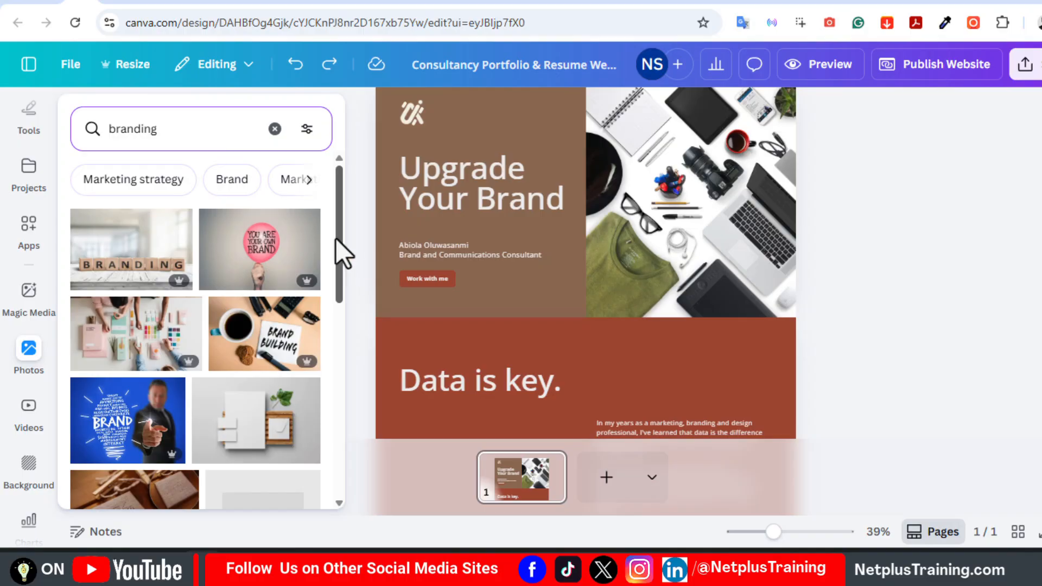
scroll(153, 292, "down", 1)
left_click_drag(523, 285, 687, 248)
left_click_drag(926, 262, 801, 265)
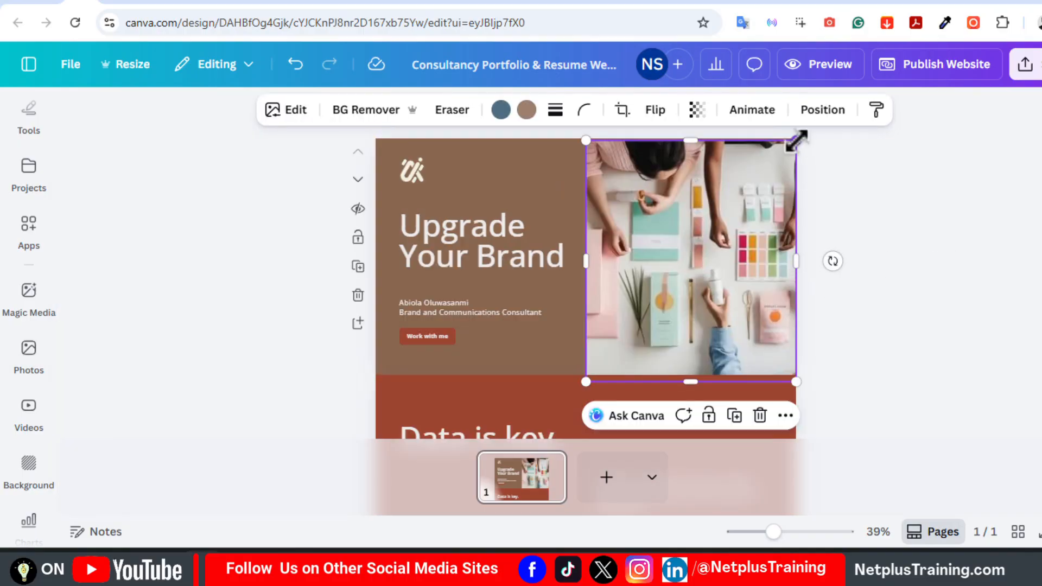
left_click_drag(794, 142, 800, 136)
left_click(906, 199)
Change the background of the "Data is key." section to the near-black color from the Vox Style Training palette
scroll(907, 200, "down", 1)
scroll(585, 271, "down", 3)
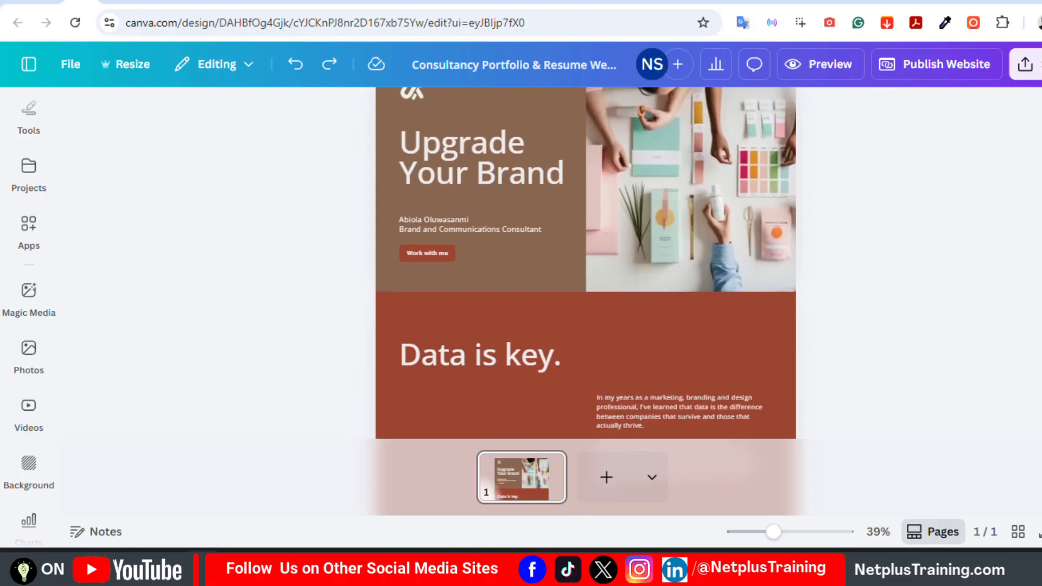
scroll(682, 242, "up", 1)
left_click(524, 264)
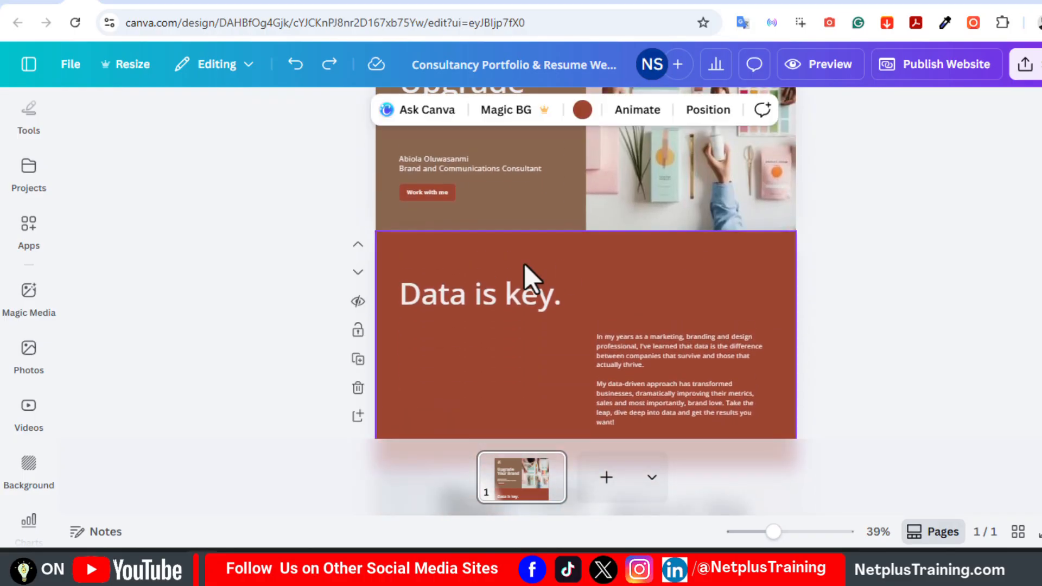
left_click(582, 110)
scroll(187, 326, "down", 4)
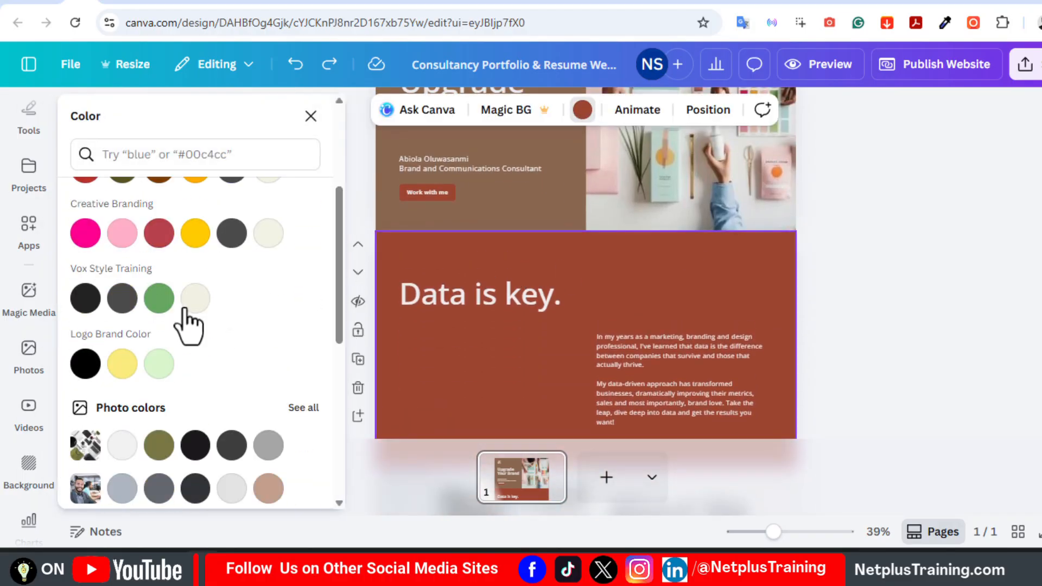
left_click(87, 300)
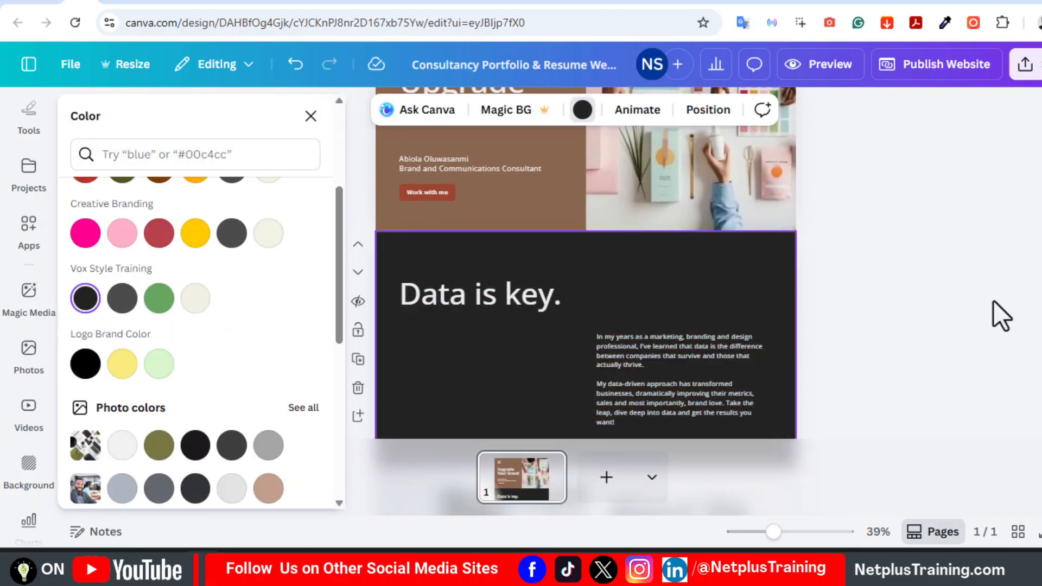
Recolor the opening section's "Work with me" button to the near-black Vox Style Training color
left_click(403, 188)
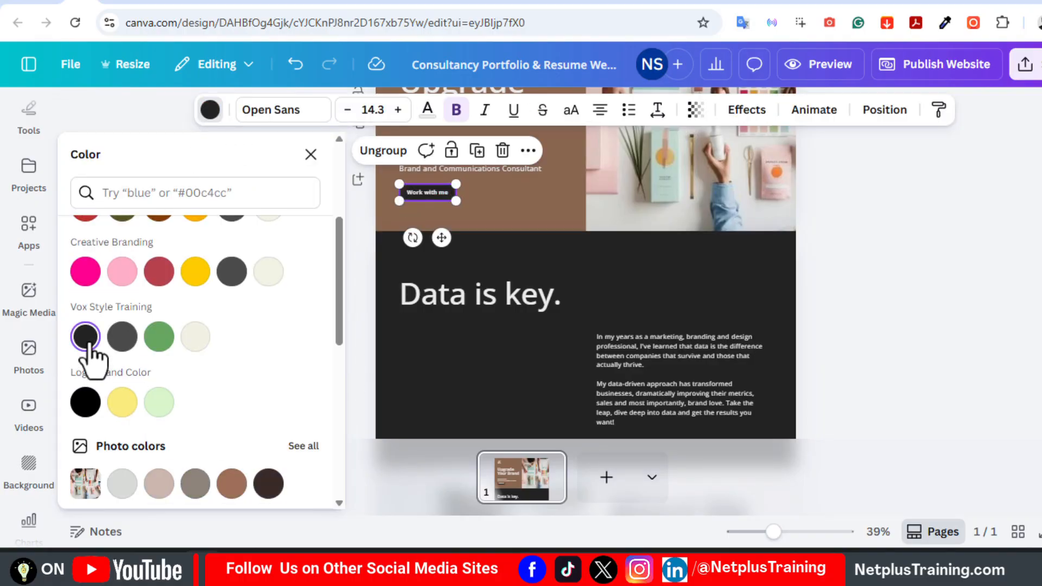
key("Escape")
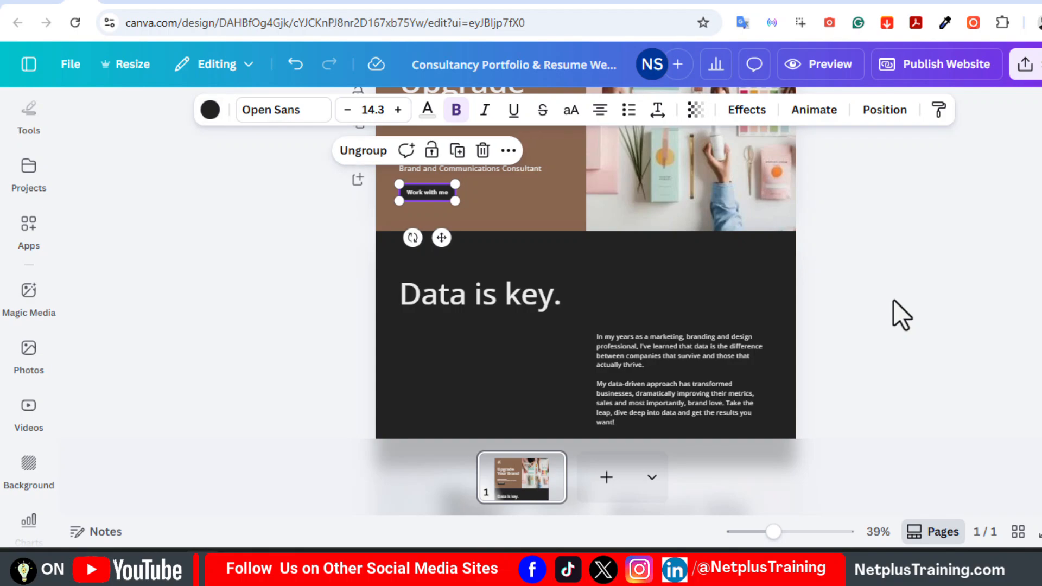
key("Escape")
Move the "Data is key." heading up within its section
scroll(586, 263, "down", 3)
scroll(586, 262, "up", 2)
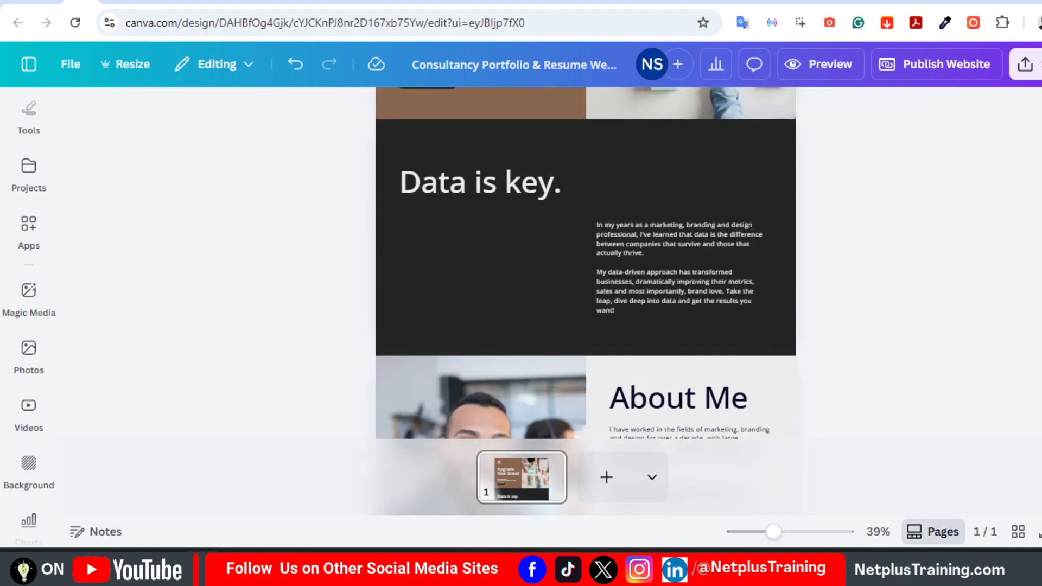
left_click(651, 266)
left_click_drag(523, 228, 520, 207)
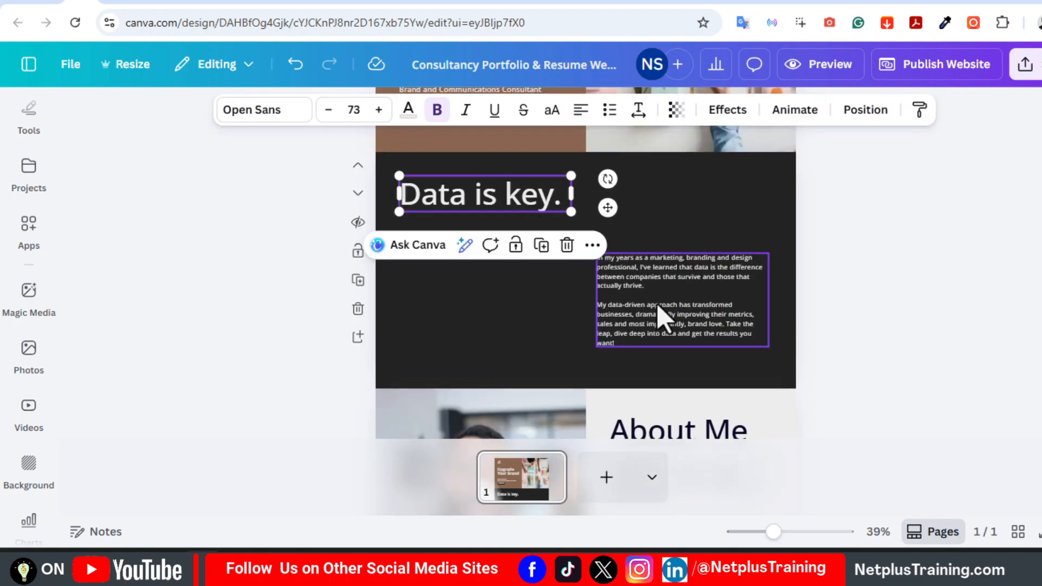
Repeat the "In my years as a marketing, branding and design professional" paragraph below the existing text, separated by a blank line, and reposition the text box
left_click(653, 301)
left_click(620, 343)
key("Return")
type("In my years as a marketing, branding and design professional, I've learned that data is the difference between companies that survive and those that actually thrive.")
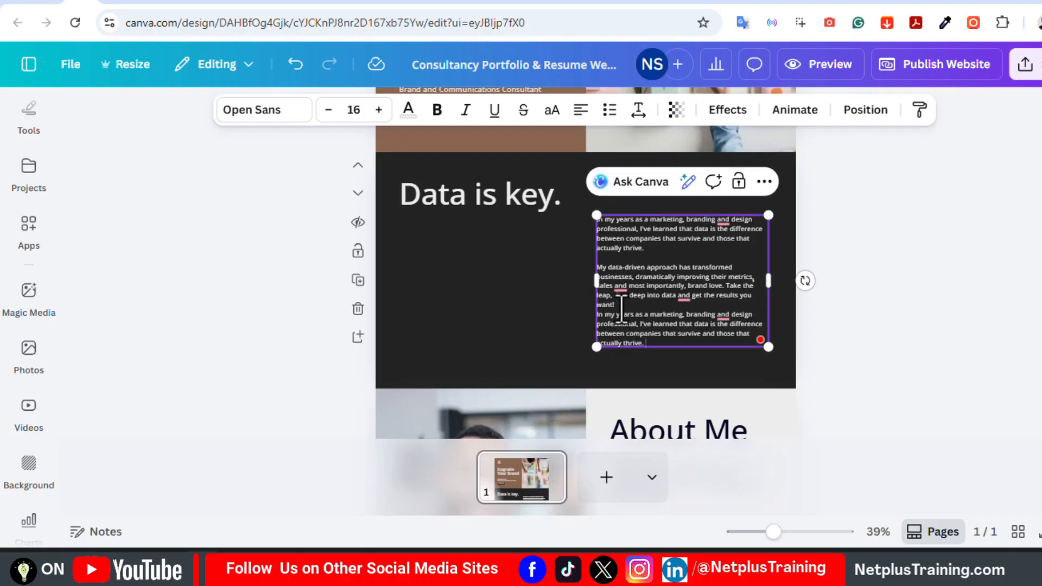
left_click(621, 310)
key("Return")
key("Escape")
left_click_drag(718, 308, 720, 313)
left_click(550, 230)
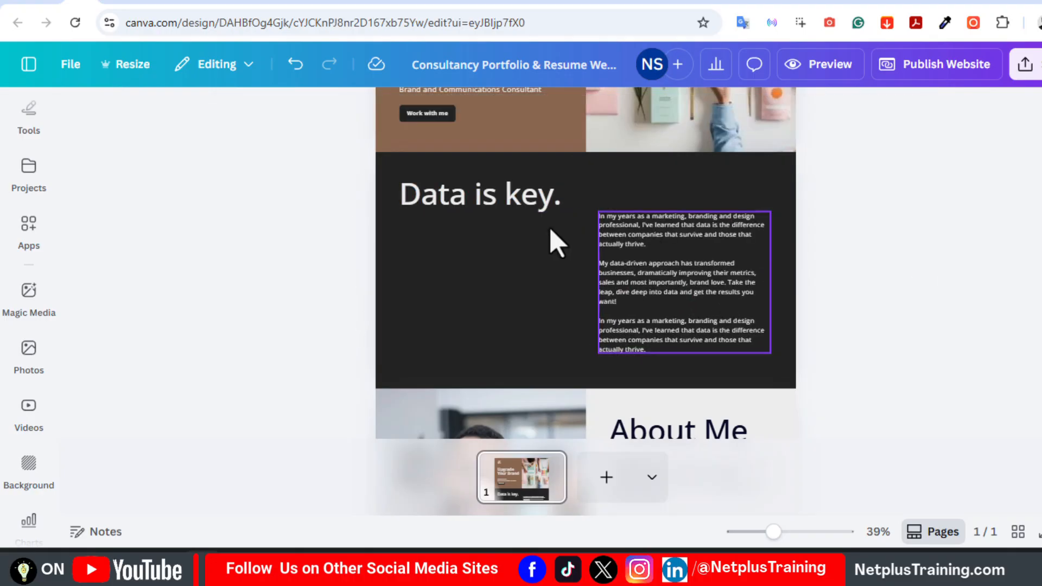
Search the photos for "data" and place a laptop photo, scaled down, in the empty space below the "Data is key." heading
left_click(29, 356)
left_click(275, 122)
key("t")
left_click(219, 130)
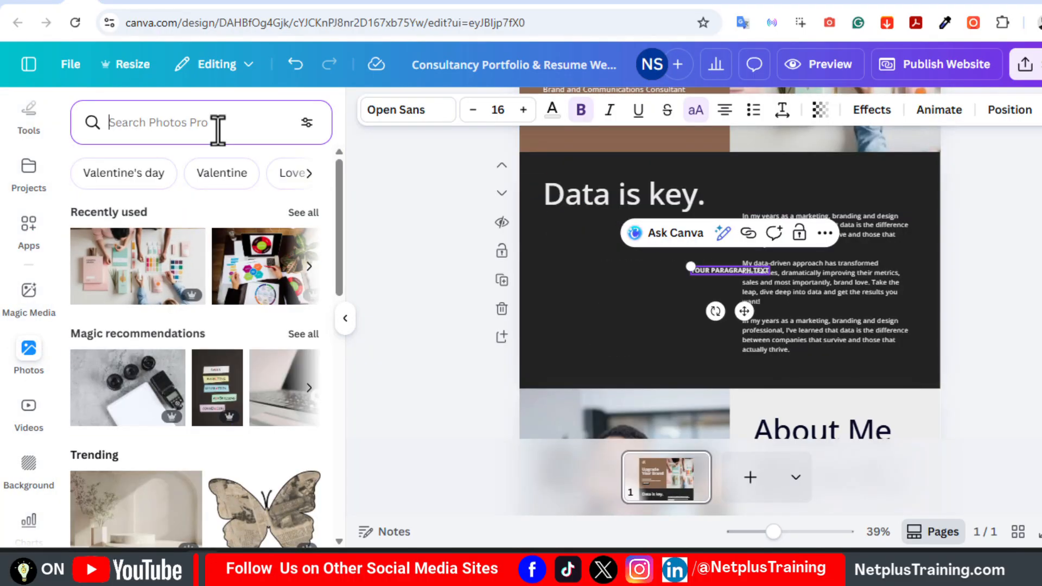
type("data")
key("Return")
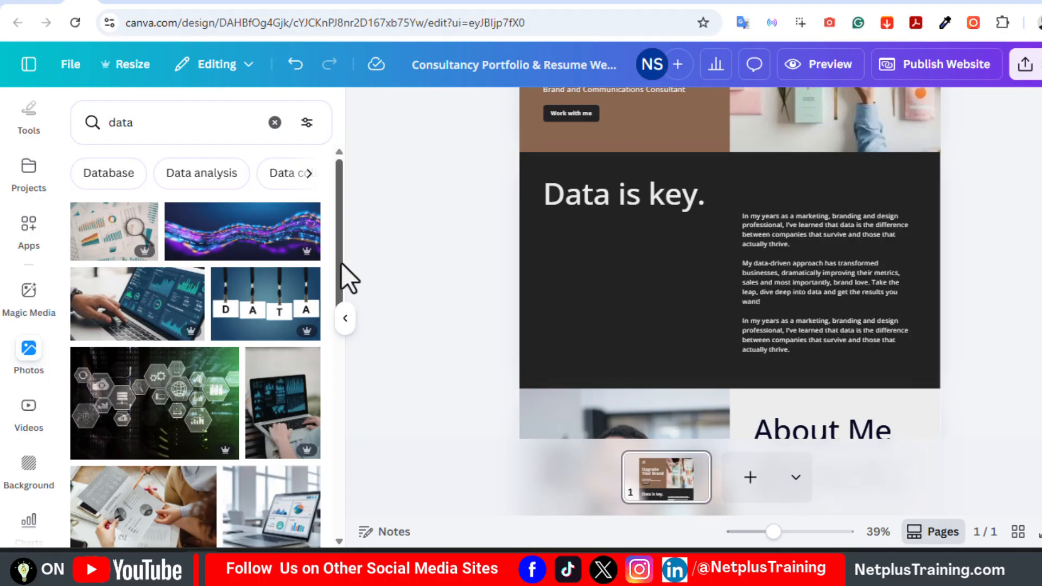
scroll(340, 262, "down", 5)
left_click(271, 291)
left_click_drag(701, 252, 612, 282)
left_click_drag(730, 392, 698, 359)
left_click_drag(651, 296, 716, 300)
Recolor the "Work with me" button in the "About Me" section to the gray orange document color #8a6650
scroll(727, 271, "down", 5)
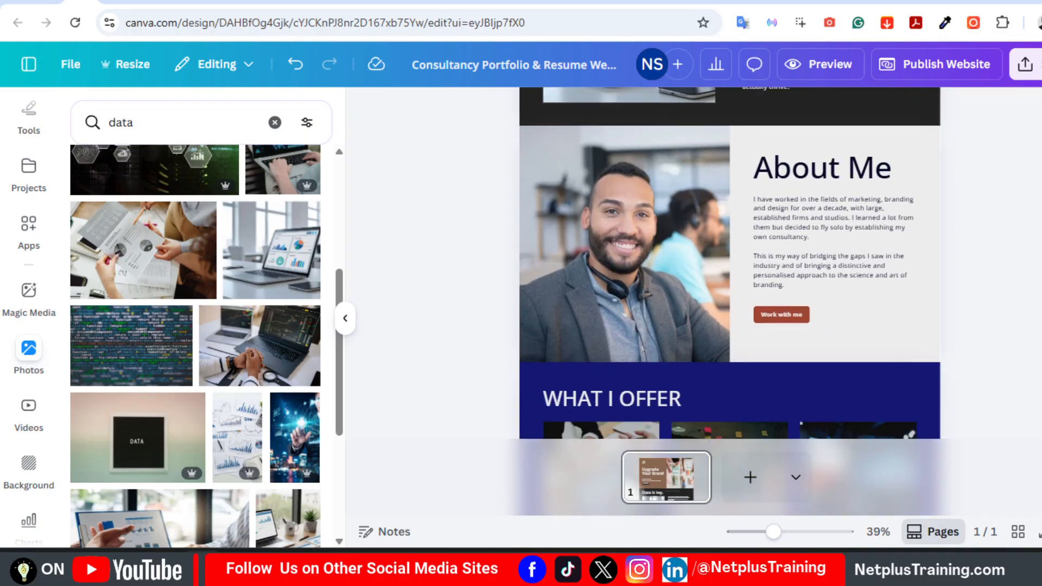
scroll(935, 302, "up", 1)
left_click(762, 332)
left_click(378, 110)
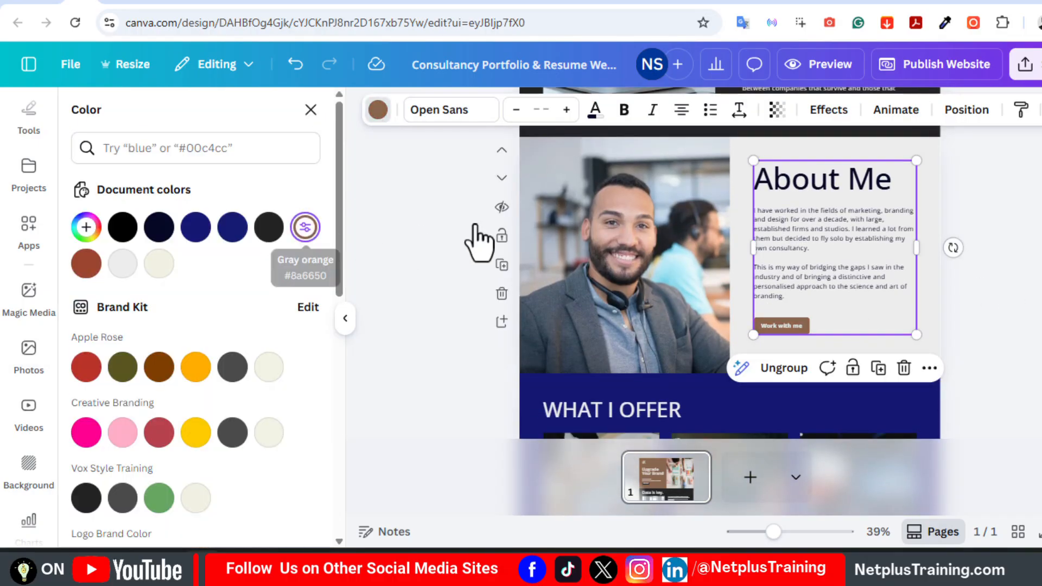
Search the photos for "profile photo" and replace the "About Me" picture with the smiling man in a black shirt
left_click(644, 242)
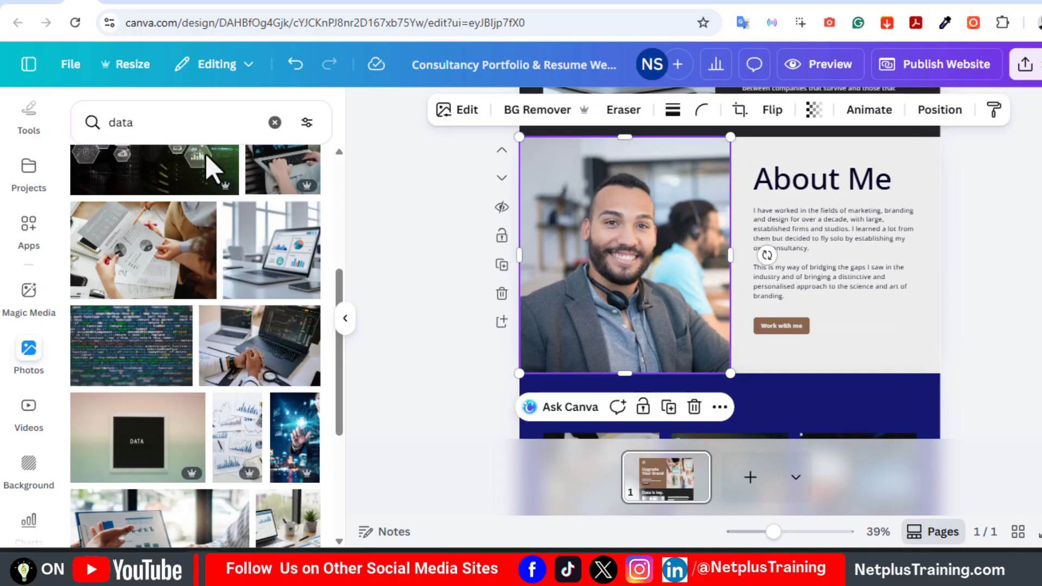
triple_click(125, 123)
type("profile p")
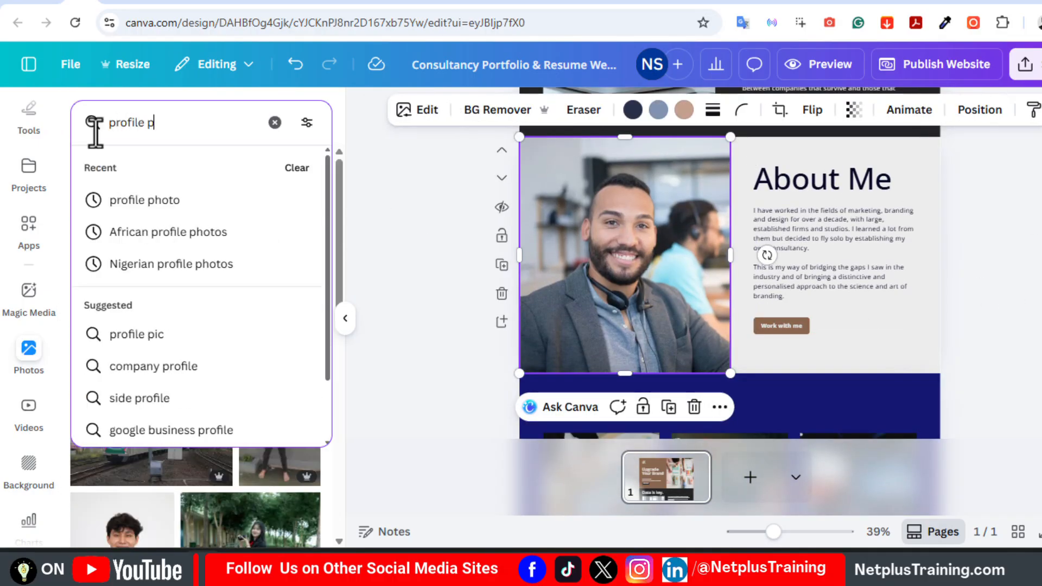
left_click(141, 200)
left_click_drag(274, 209, 658, 263)
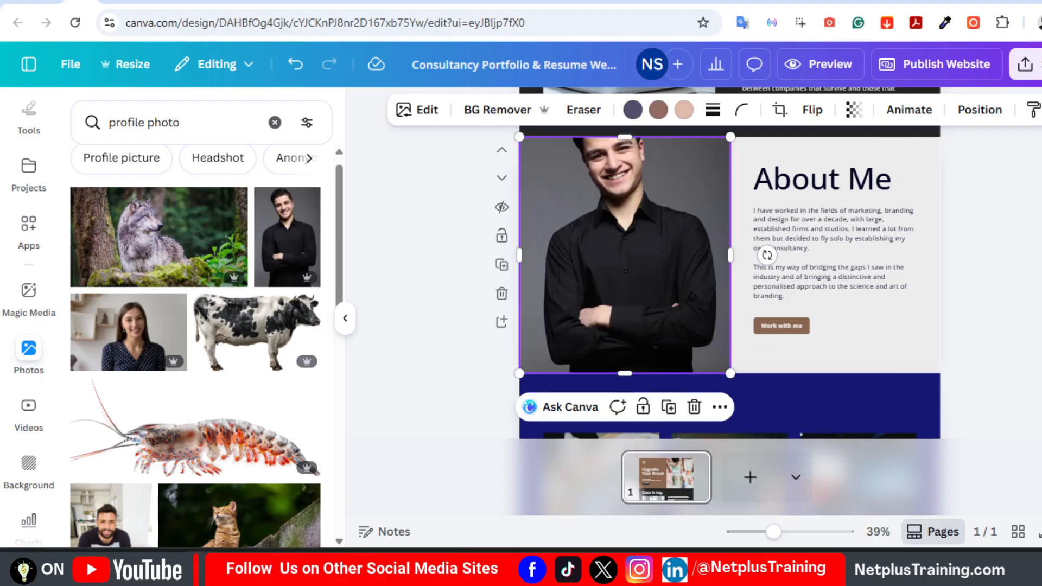
Search the photos for "data analysis" and replace the "Data Visualisation" card's photo with a hand pointing at a laptop chart
scroll(630, 272, "up", 1)
double_click(626, 362)
key("Escape")
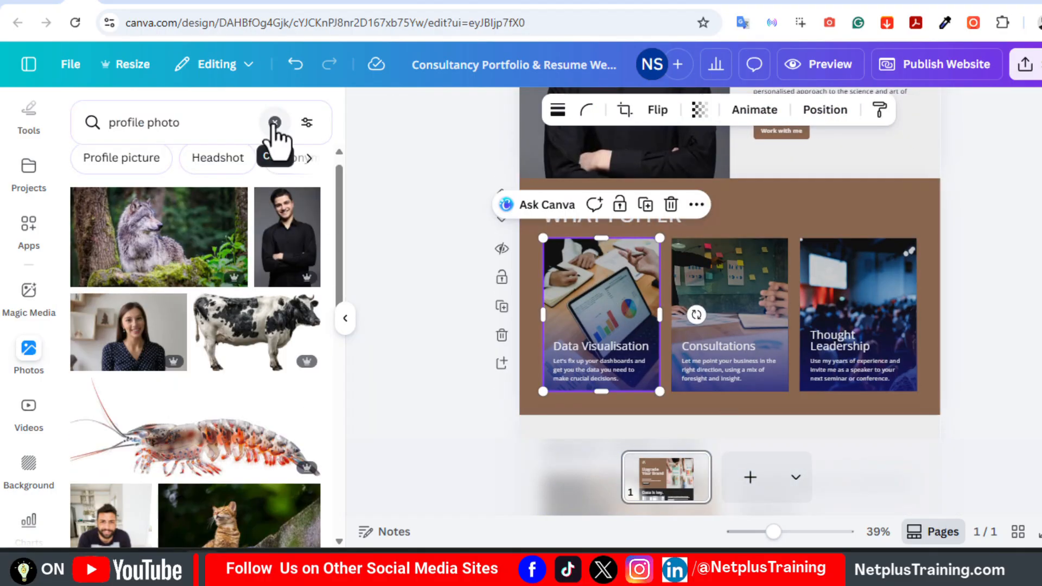
left_click(274, 123)
type("data")
left_click(142, 123)
type("visulaiation")
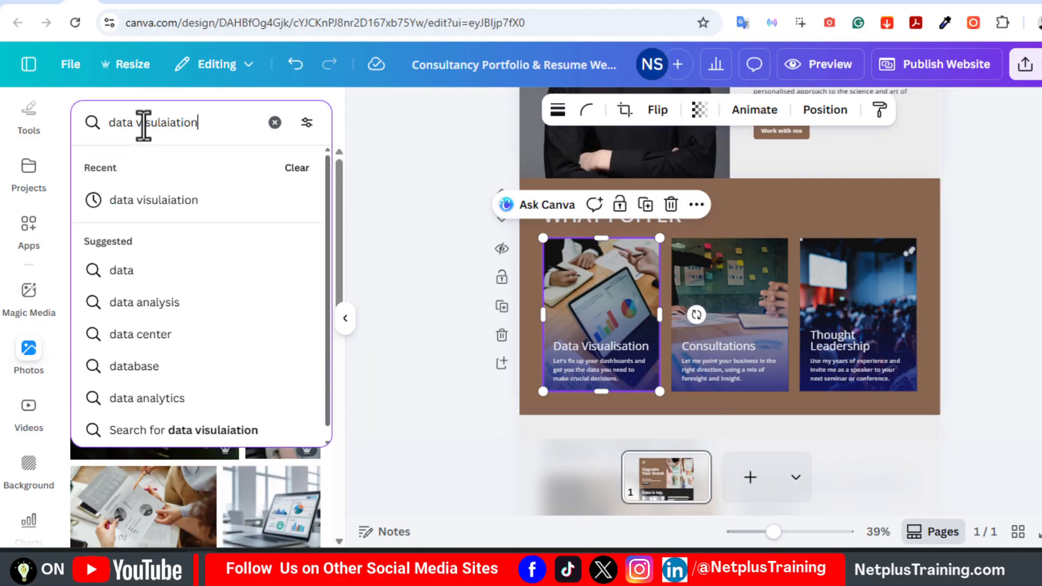
left_click(165, 302)
scroll(217, 320, "down", 3)
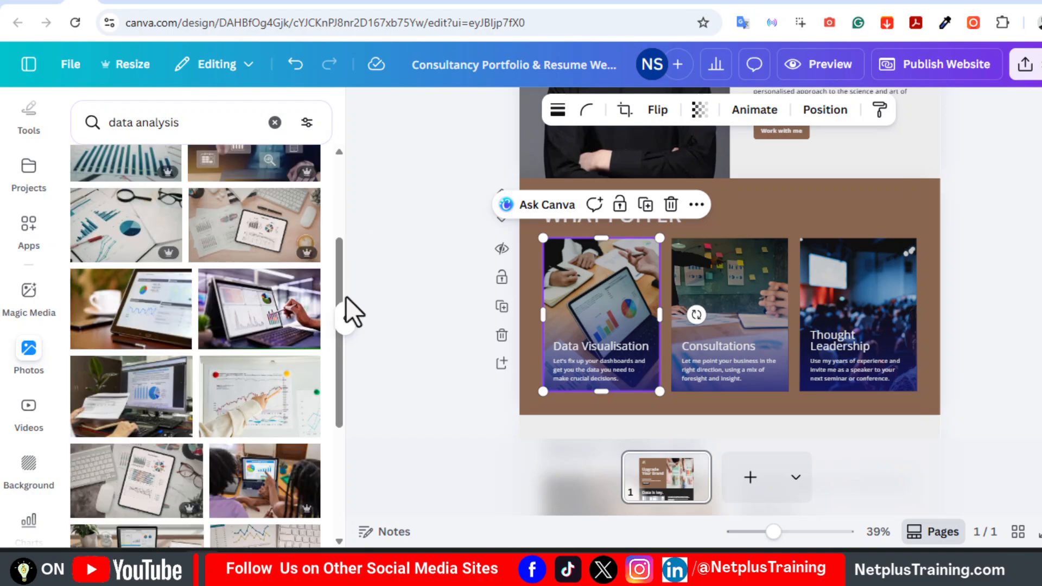
left_click_drag(260, 309, 601, 314)
Replace the "Consultations" card photo with a laptop dashboard and the "Thought Leadership" card photo with business people standing in an office
double_click(738, 285)
left_click_drag(265, 480, 765, 285)
left_click(285, 522)
left_click_drag(338, 336, 337, 446)
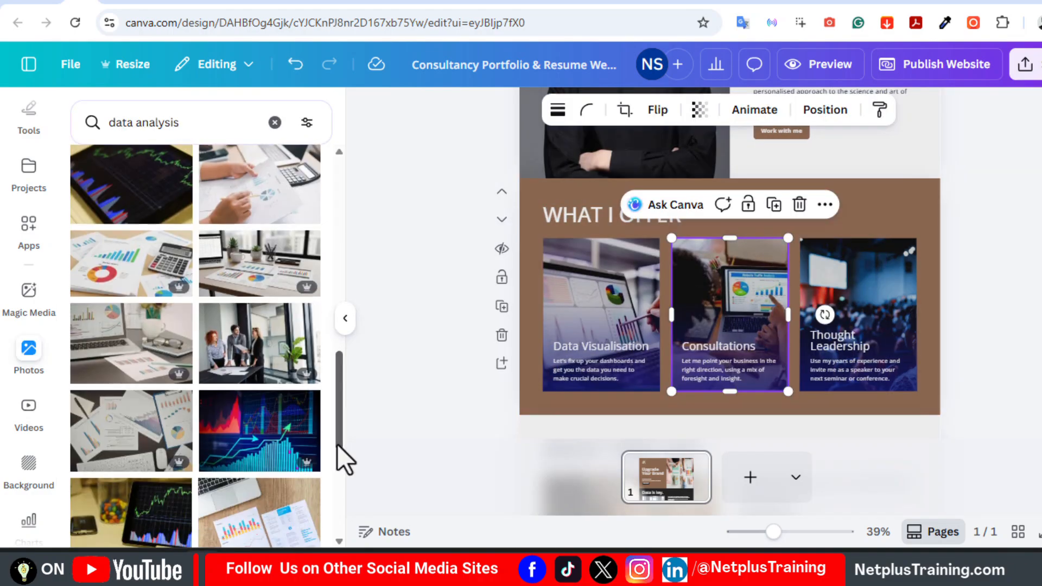
left_click_drag(260, 291, 857, 307)
left_click(1034, 311)
Replace the "WHAT THEY SAY" photo with the businessman touching a feedback button from the "feedback" photo search
scroll(645, 269, "down", 5)
left_click(646, 268)
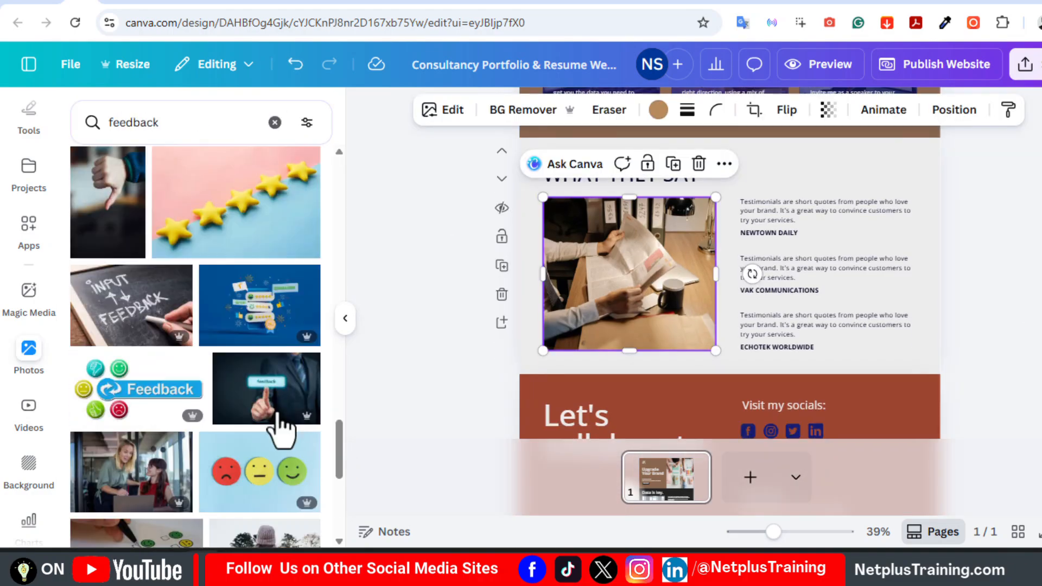
left_click_drag(279, 430, 630, 274)
left_click(1023, 285)
Recolor the background of the "Let's collaborate." section to the dark gray document color
scroll(1023, 286, "down", 5)
left_click(814, 244)
left_click(727, 111)
left_click(269, 227)
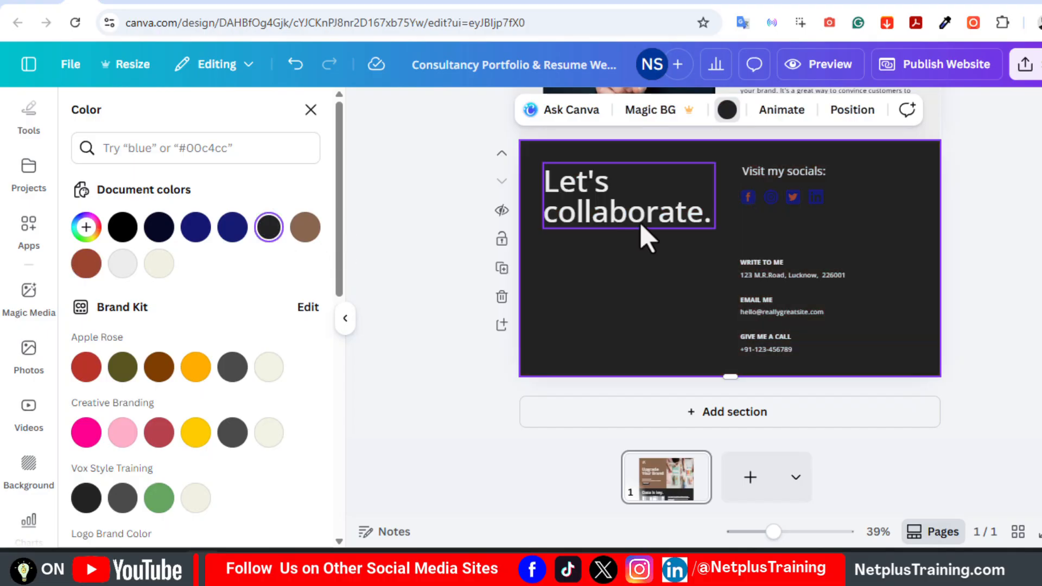
Search the photos for "contact" and place the keyboard photo with contact symbols, scaled down, below the "Let's collaborate." heading
left_click(29, 355)
left_click(274, 122)
type("contact")
key("Return")
left_click(239, 263)
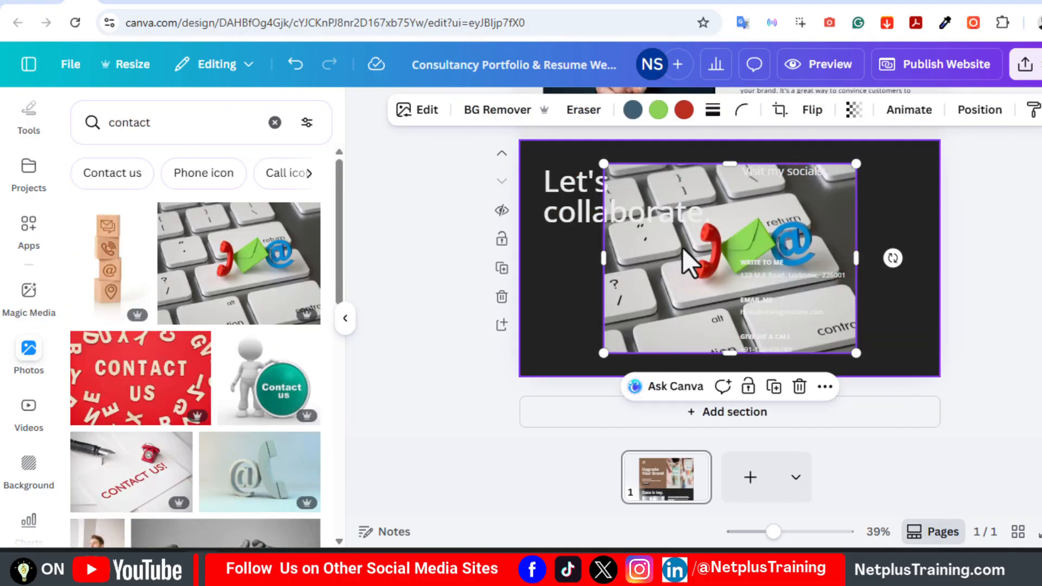
left_click_drag(682, 250, 619, 293)
left_click_drag(791, 397, 704, 332)
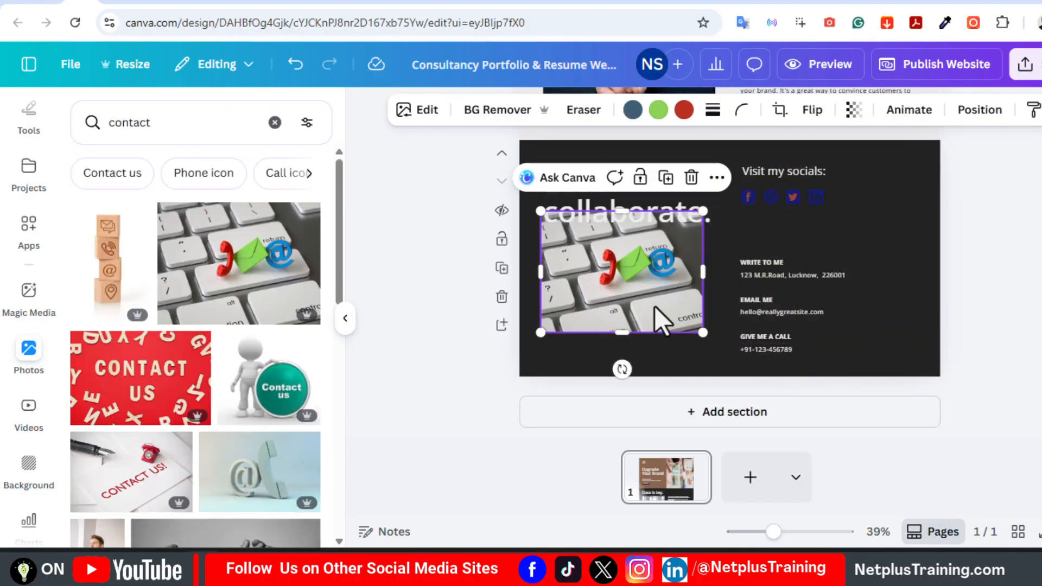
left_click_drag(656, 308, 659, 334)
left_click_drag(705, 358, 709, 361)
left_click_drag(709, 235, 715, 230)
Move the address, email and phone blocks together slightly up in the "Let's collaborate." section
left_click(1007, 221)
left_click_drag(1007, 220, 759, 355)
left_click_drag(828, 304, 828, 292)
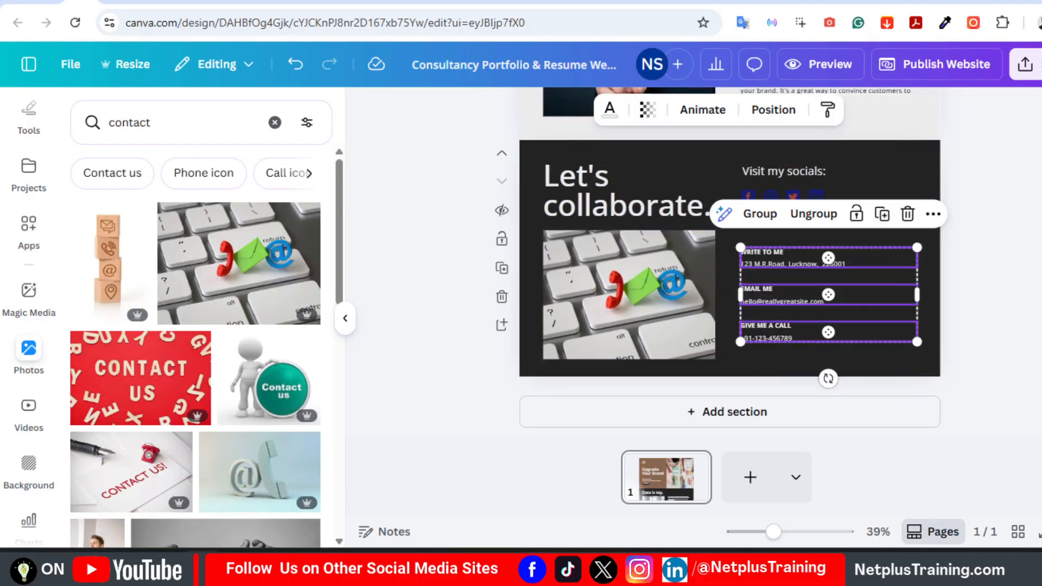
Recolor the blue social media icons under "Visit my socials:" to the light gray document color
left_click(748, 197)
left_click(549, 113)
left_click(122, 265)
left_click(771, 197)
left_click(122, 265)
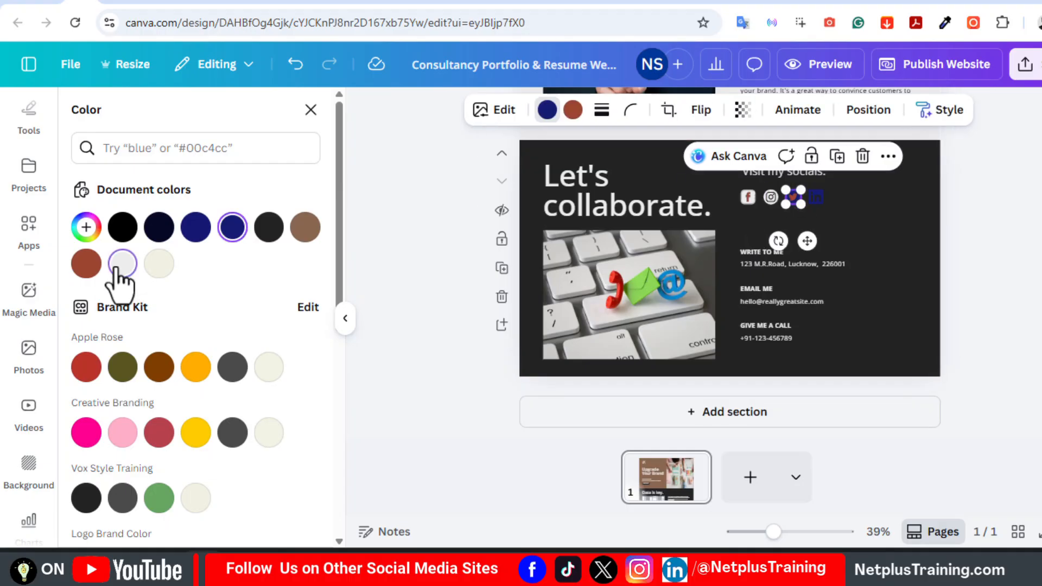
left_click(1020, 255)
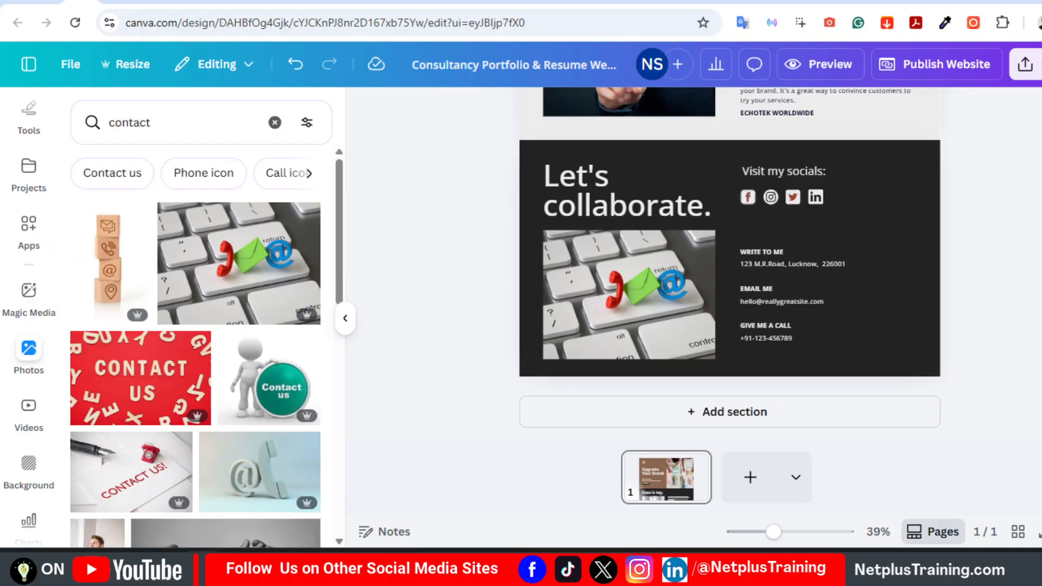
Review the customized sections of the page from the contact section up to the header
scroll(730, 301, "up", 6)
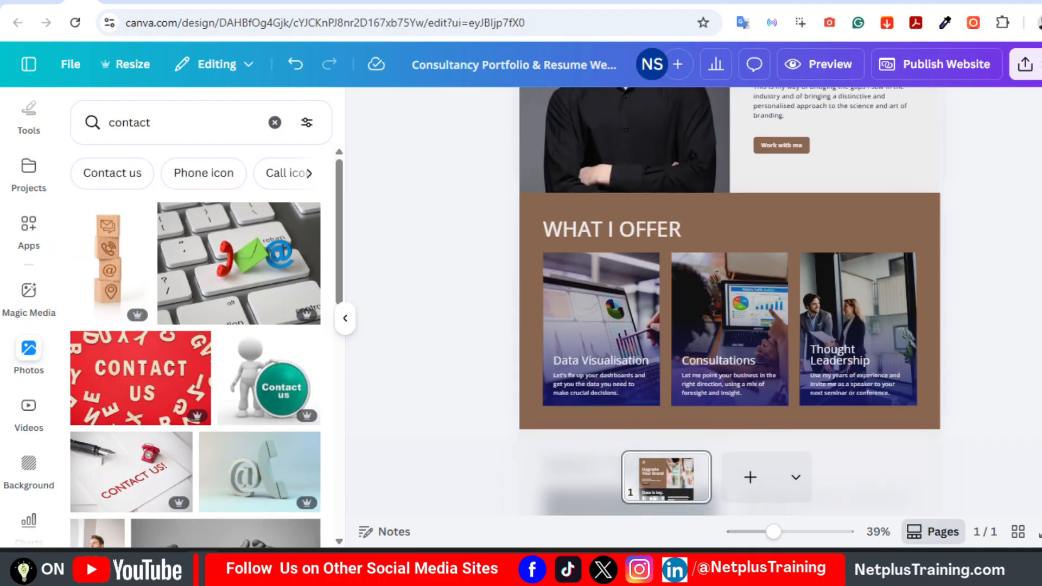
scroll(730, 301, "up", 5)
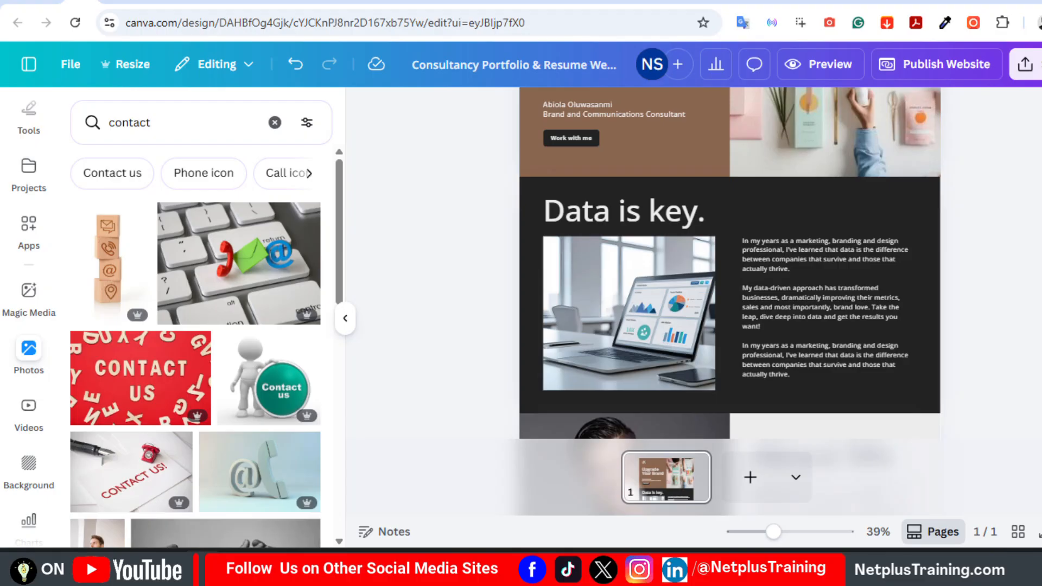
scroll(730, 301, "up", 4)
scroll(730, 301, "down", 12)
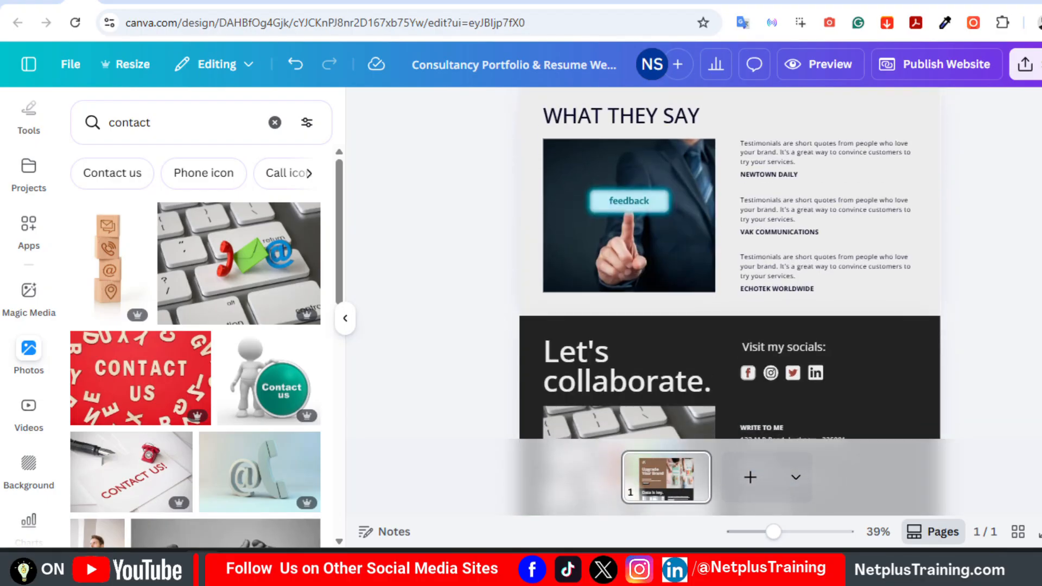
scroll(730, 301, "up", 12)
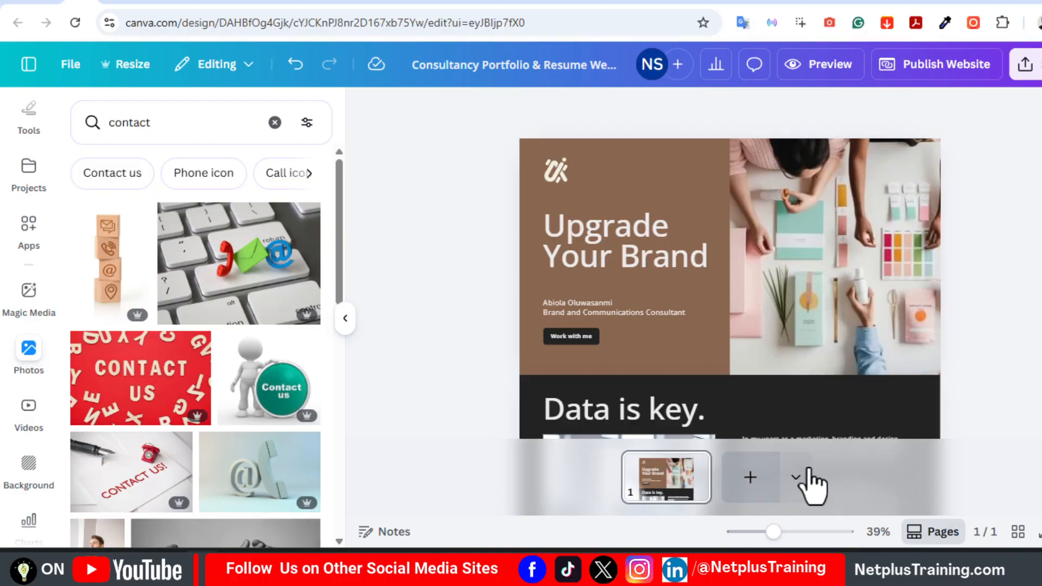
Duplicate the "WHAT I OFFER" section and delete all the contents of the copy
key("ctrl+z")
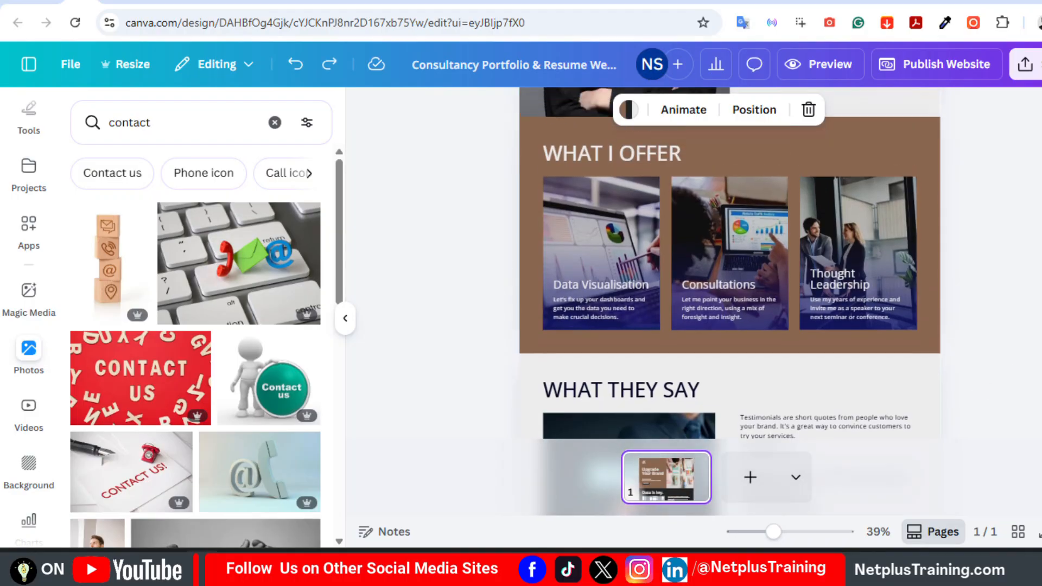
left_click(767, 154)
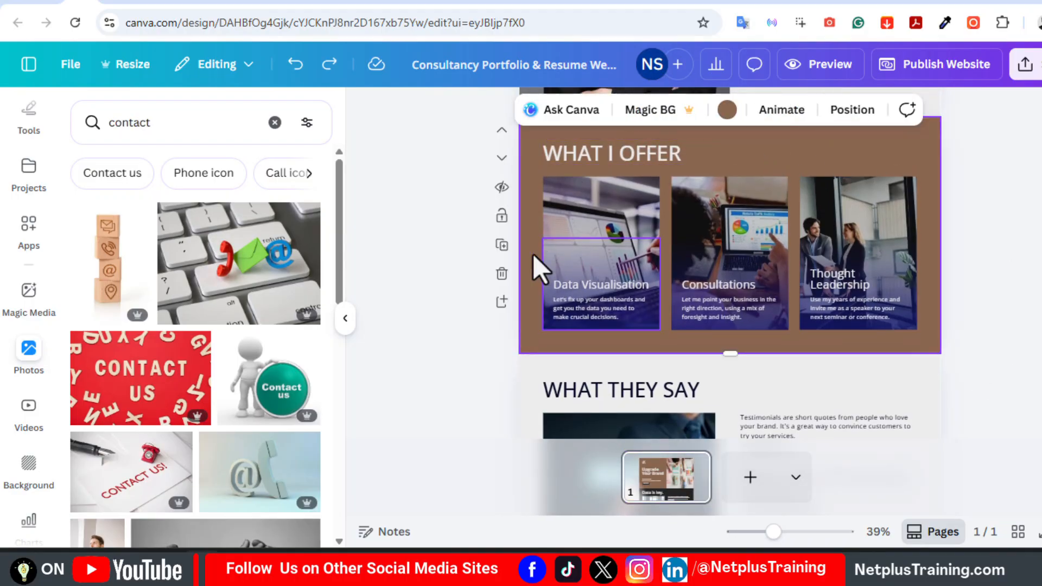
left_click(500, 247)
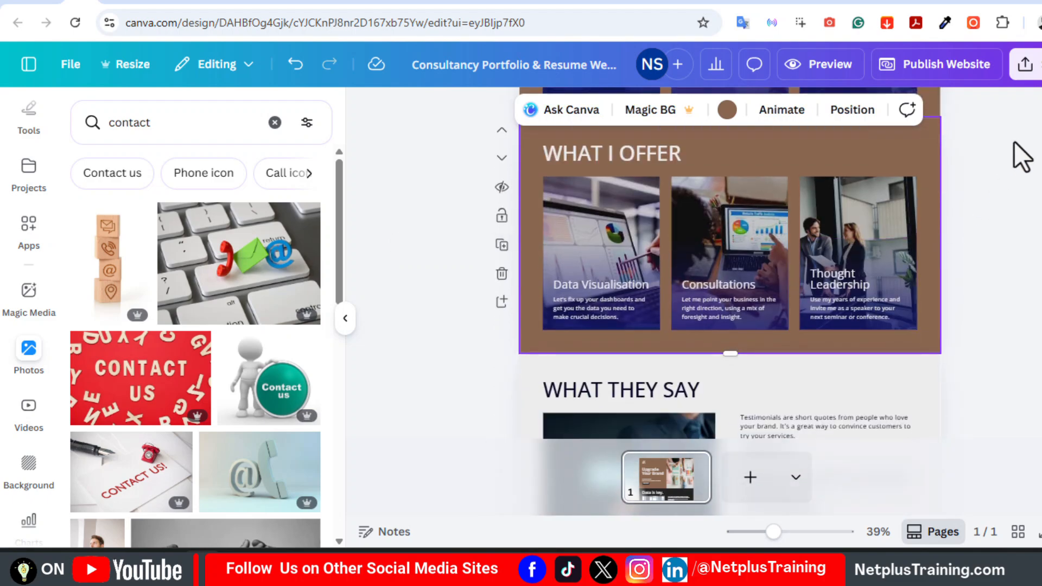
left_click(549, 318)
key("Delete")
Recolor the emptied section's background to the dark gray document color #232323
left_click(706, 213)
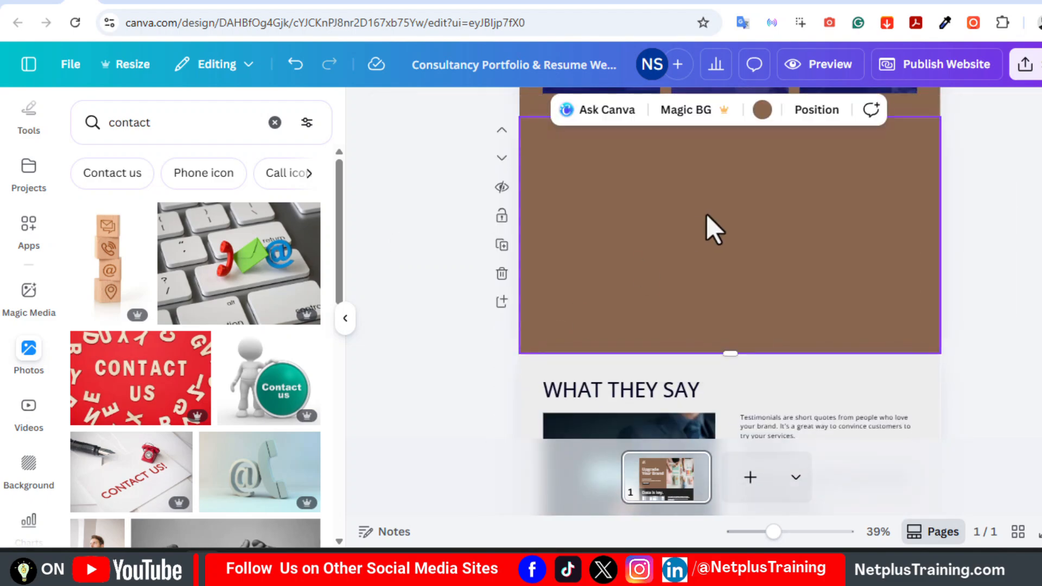
left_click(762, 110)
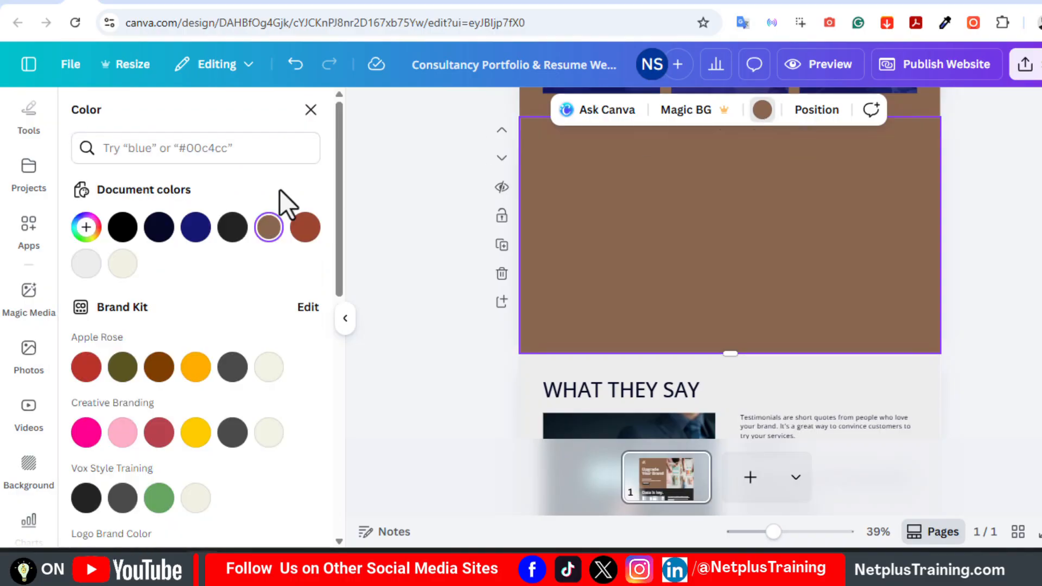
left_click(233, 228)
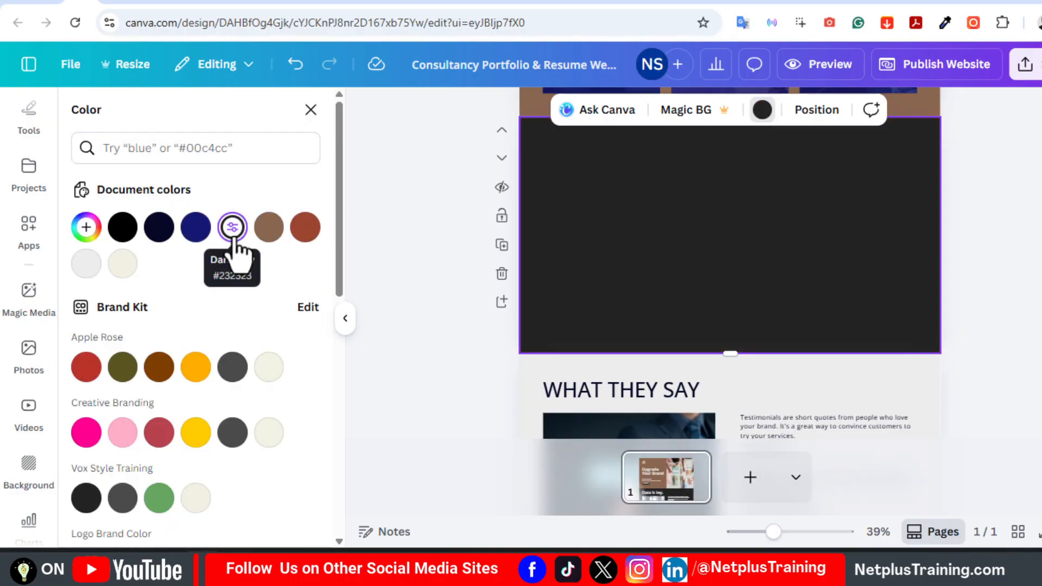
left_click(1004, 295)
Copy the "WHAT I OFFER" heading into the empty dark section and change its text to "NEXT LEVEL CREATIVE DIGITAL MARKETING SOLUTIONS"
scroll(1004, 296, "up", 5)
left_click(673, 201)
left_click(690, 165)
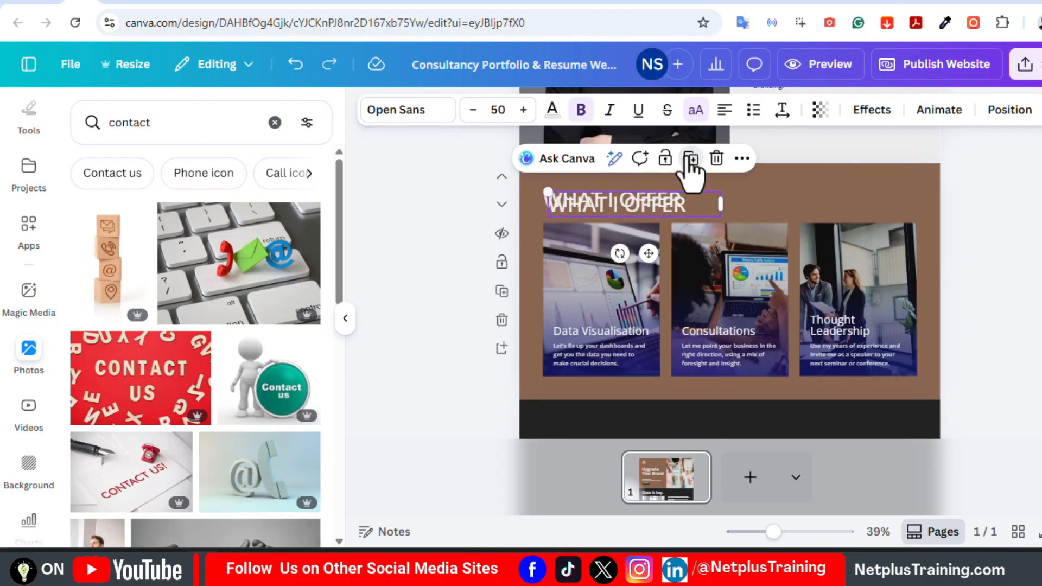
left_click_drag(662, 205, 728, 426)
scroll(830, 274, "down", 4)
double_click(751, 228)
type("NEXT LEVEL CREATIVE DIGITAL MARKETING SOLUTIONS")
Widen the new heading's text box, center its text, set the font size to 40 and make it bold
left_click_drag(789, 262, 858, 263)
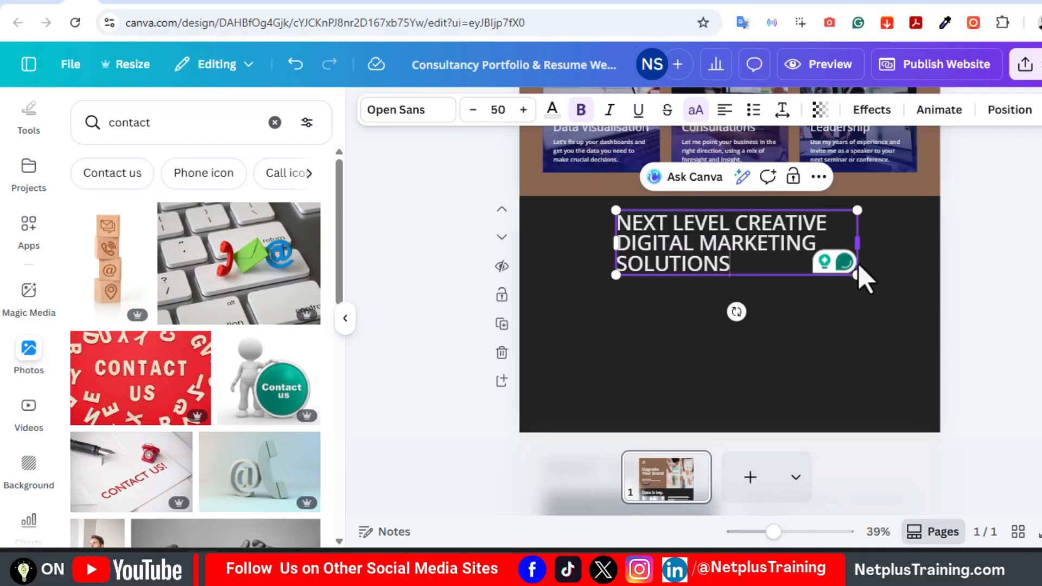
left_click_drag(613, 242, 586, 252)
left_click(725, 109)
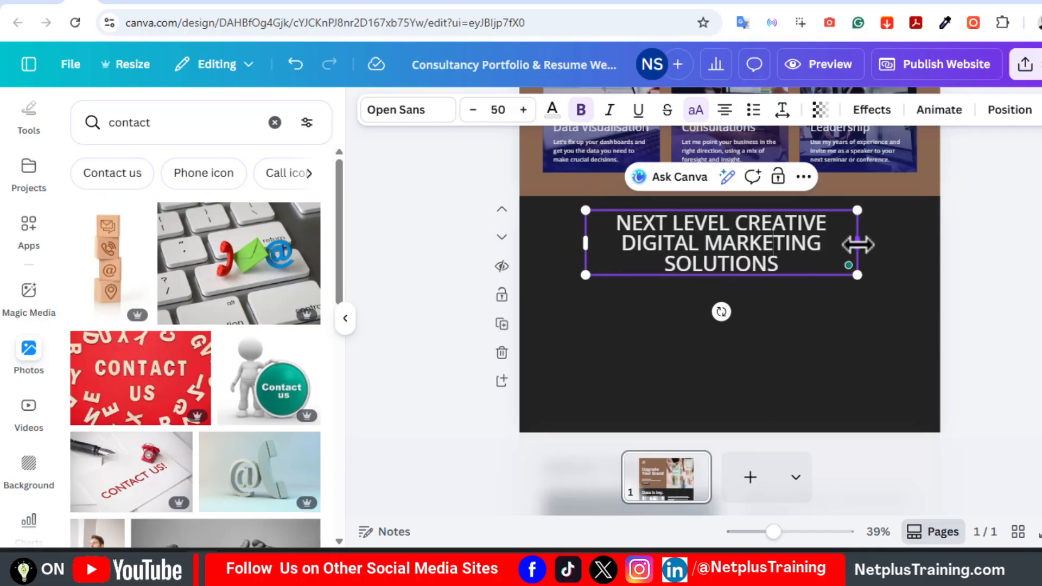
left_click_drag(858, 243, 884, 243)
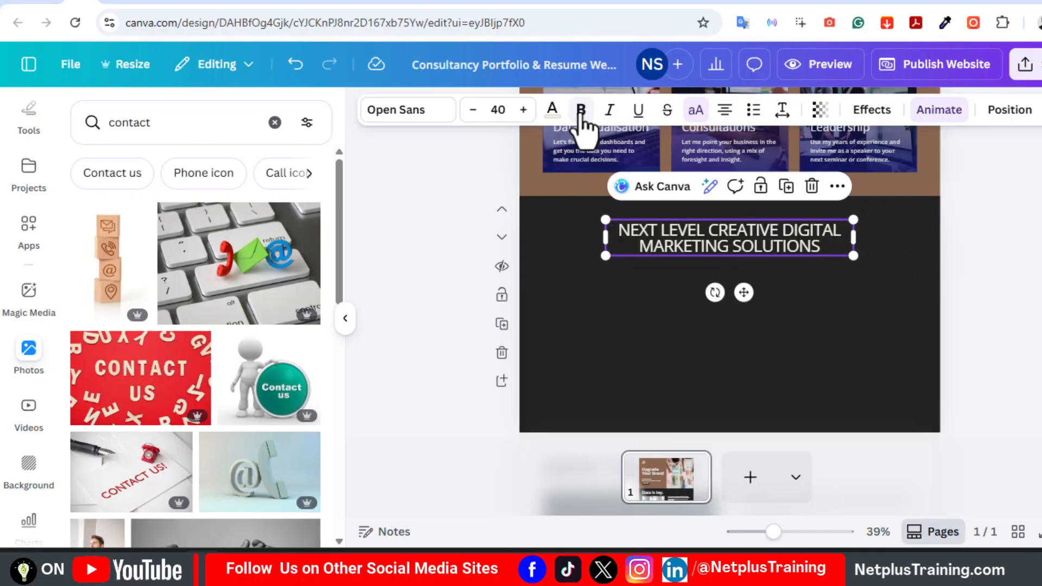
left_click(580, 110)
left_click(1020, 283)
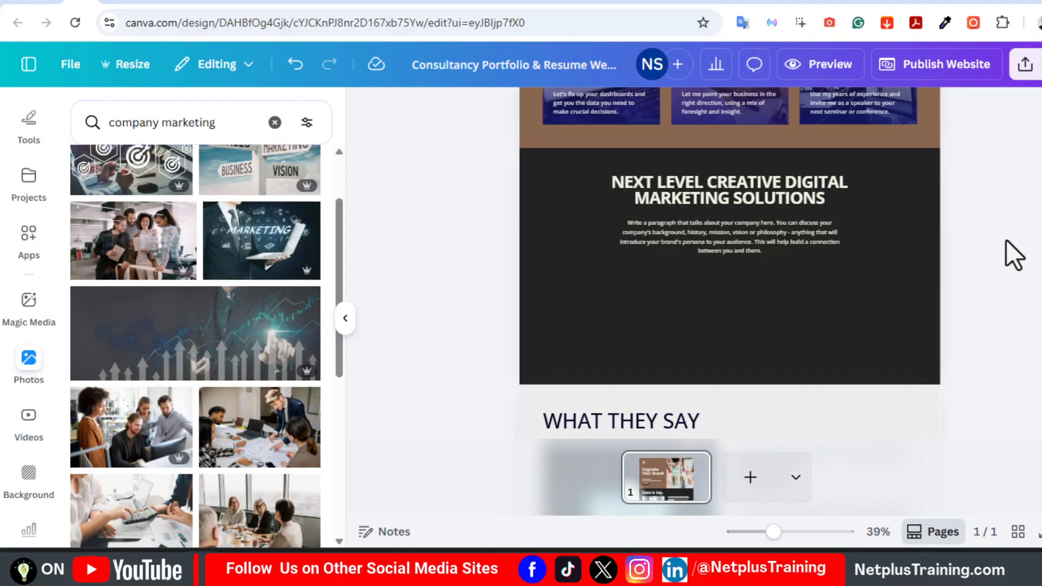
Position the company paragraph at the section's left and repeat its text below, separated by a blank line
left_click(616, 277)
left_click_drag(546, 259, 669, 294)
key("Right")
key("Return")
key("Return")
type("Write a paragraph that talks about your company here. You can discuss your company's background, history, mission, vision or philosophy - anything that will introduce your brand's persona to your audience. This will help build a connection between you and them.")
Insert the team photo from the "company marketing" results and scale it down beside the two company paragraphs
left_click(125, 266)
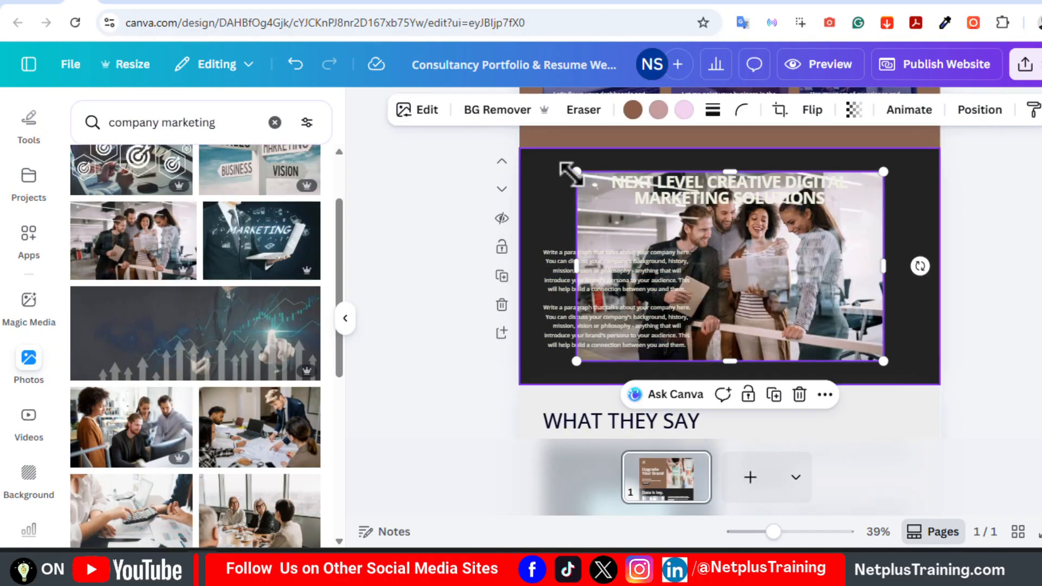
left_click_drag(574, 172, 740, 272)
left_click_drag(820, 305, 816, 281)
left_click_drag(882, 337, 922, 360)
left_click_drag(888, 314, 876, 307)
left_click_drag(912, 242, 545, 331)
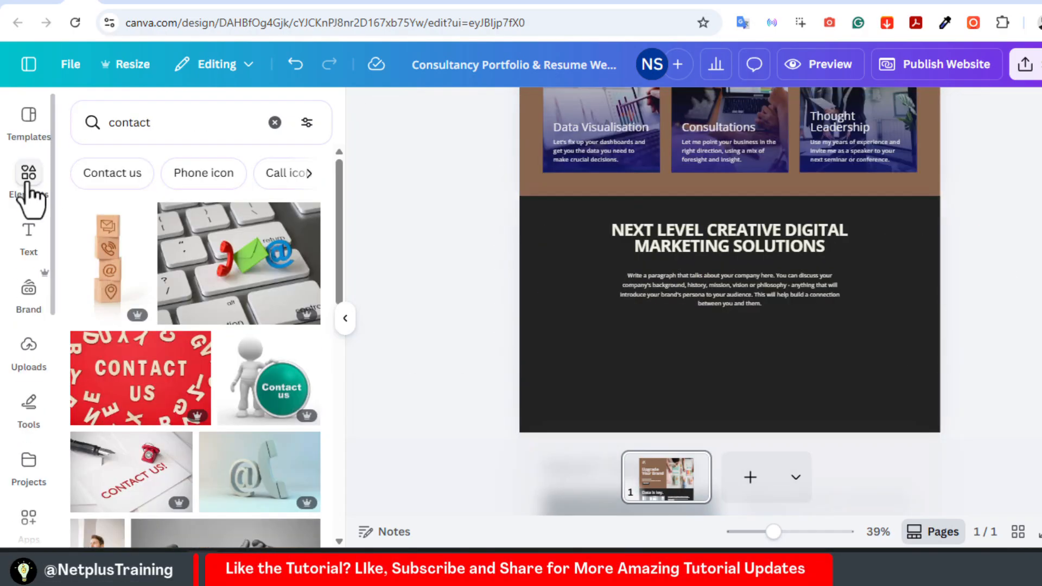
Insert a three-cell photo grid below the company paragraph and narrow it to leave margins on both sides
left_click(30, 184)
scroll(331, 380, "down", 2)
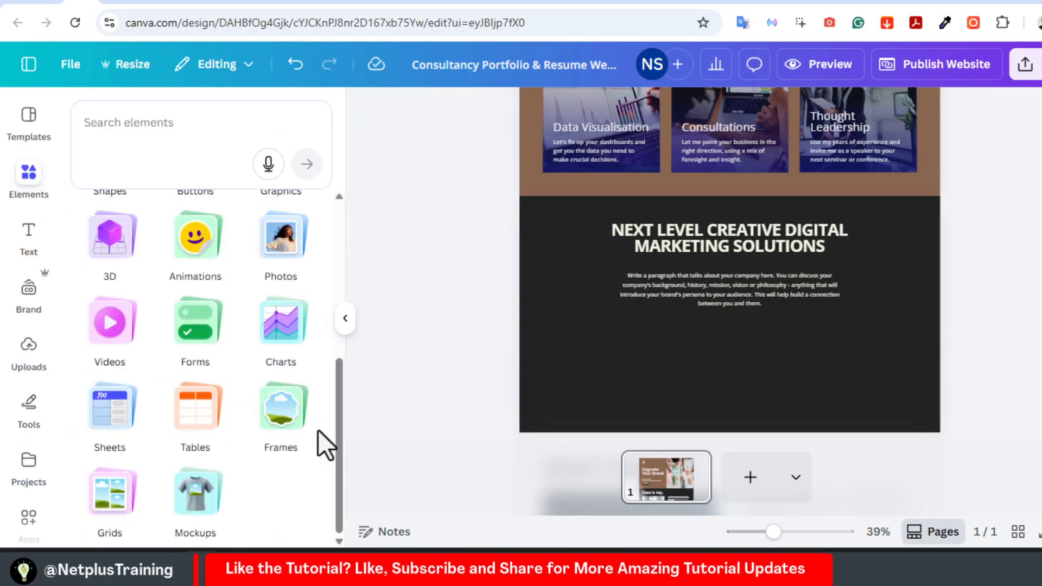
left_click(115, 504)
left_click(202, 383)
left_click_drag(732, 249, 728, 364)
left_click_drag(940, 362, 912, 360)
left_click_drag(519, 363, 549, 361)
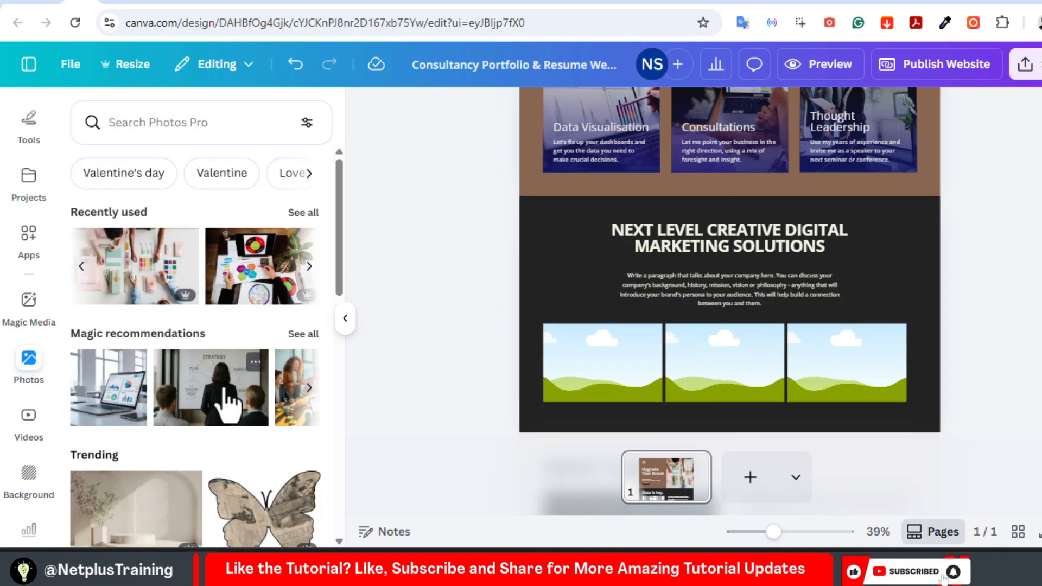
Fill the grid's first cell with the strategy meeting photo and its last cell with another photo
left_click_drag(227, 407, 602, 363)
left_click_drag(108, 388, 863, 403)
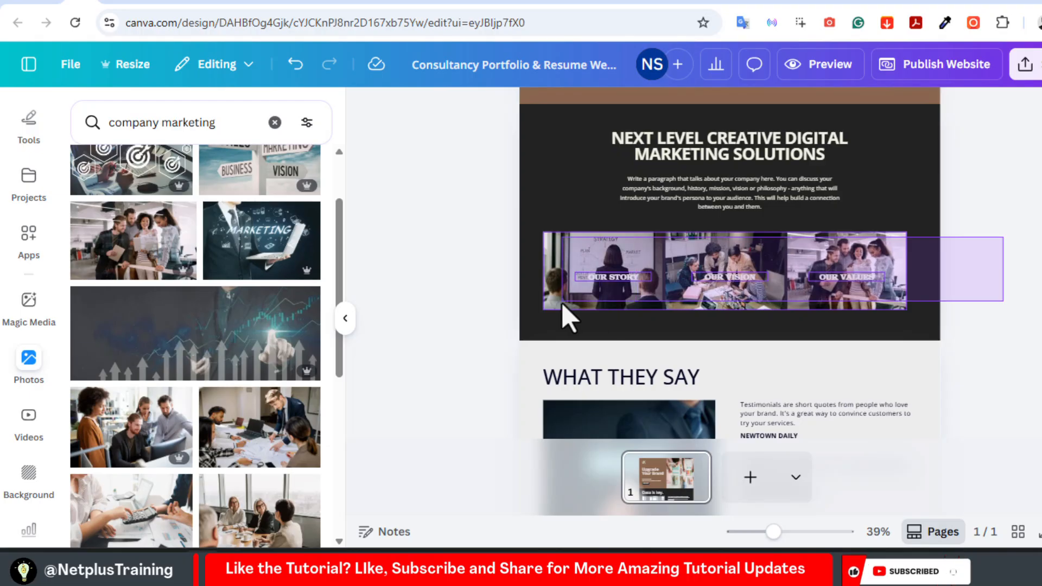
Delete the photo grid with its labels, and move the company paragraph down to the section's left side in a narrower text box
left_click_drag(562, 304, 562, 303)
key("Delete")
left_click(710, 204)
left_click(783, 244)
left_click_drag(773, 204, 695, 284)
left_click_drag(767, 279, 664, 281)
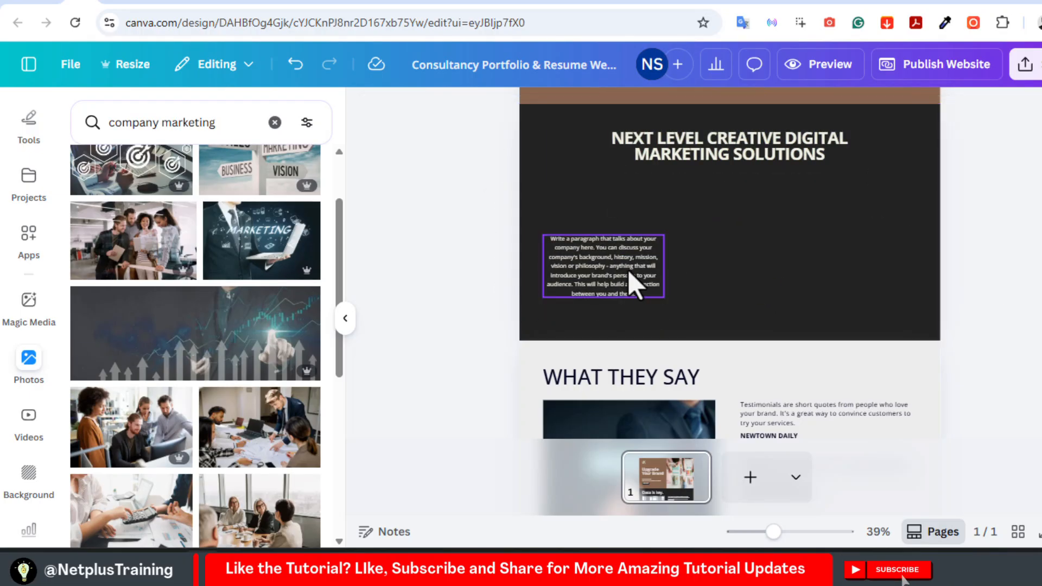
Paste a second copy of the company paragraph into its text box and duplicate the box to form three equal columns
double_click(627, 269)
key("ctrl+c")
left_click(636, 293)
key("Return")
key("ctrl+v")
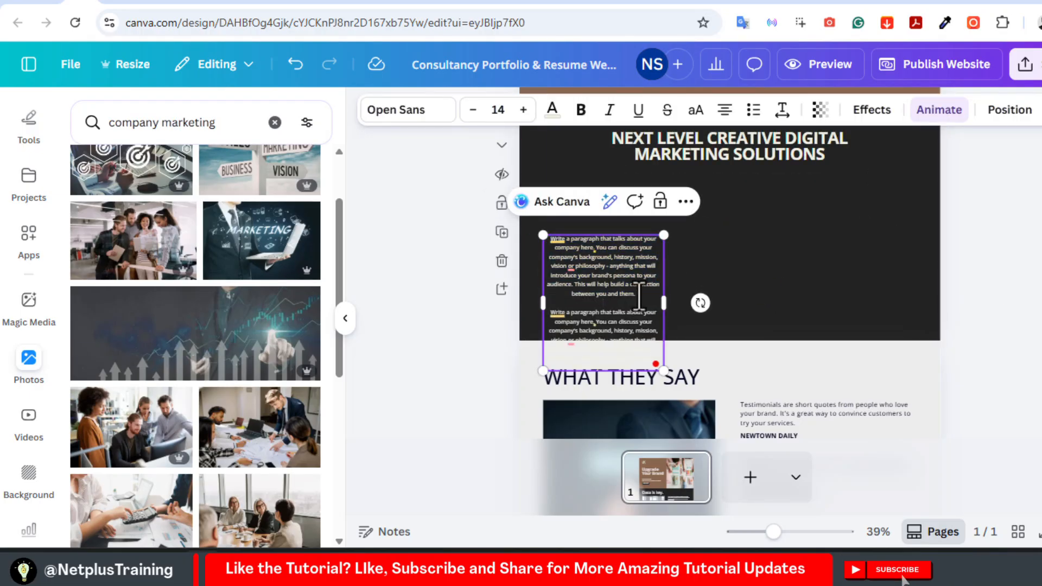
scroll(639, 297, "up", 2)
left_click(604, 344)
left_click(658, 228)
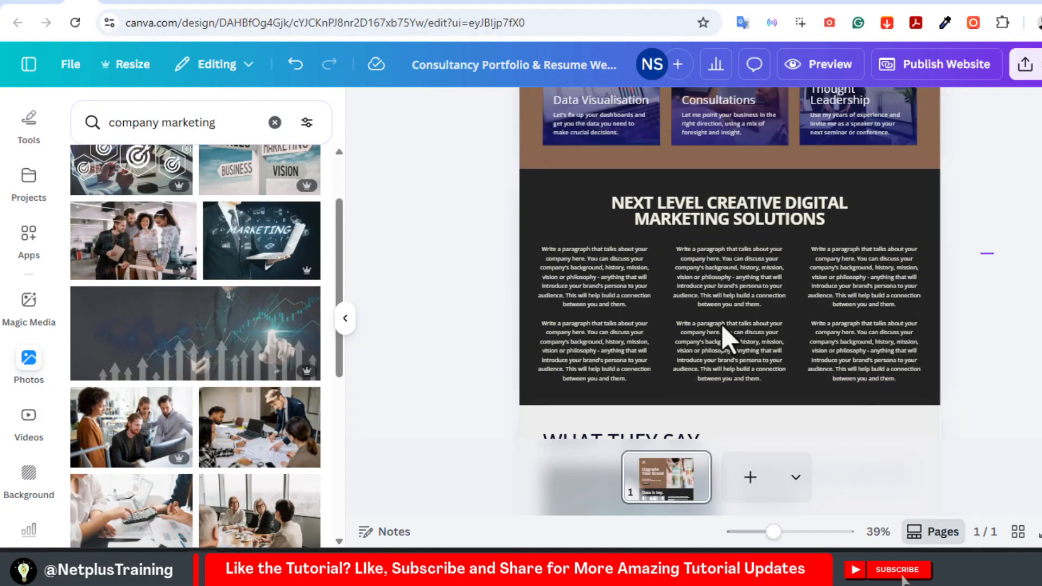
Left-align the text in all three company paragraph columns
left_click(607, 325)
left_click(746, 318, "shift")
left_click(847, 318, "shift")
left_click(725, 111)
left_click(1009, 250)
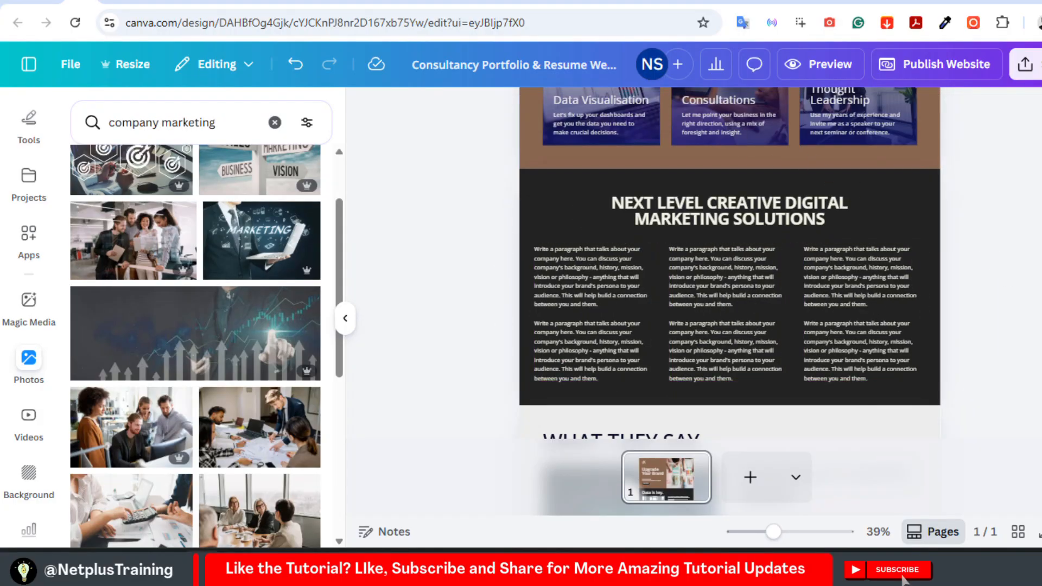
Review the whole page from the hero to the contact section, presenting it full screen, and return to the editor
scroll(730, 261, "down", 5)
scroll(730, 260, "up", 3)
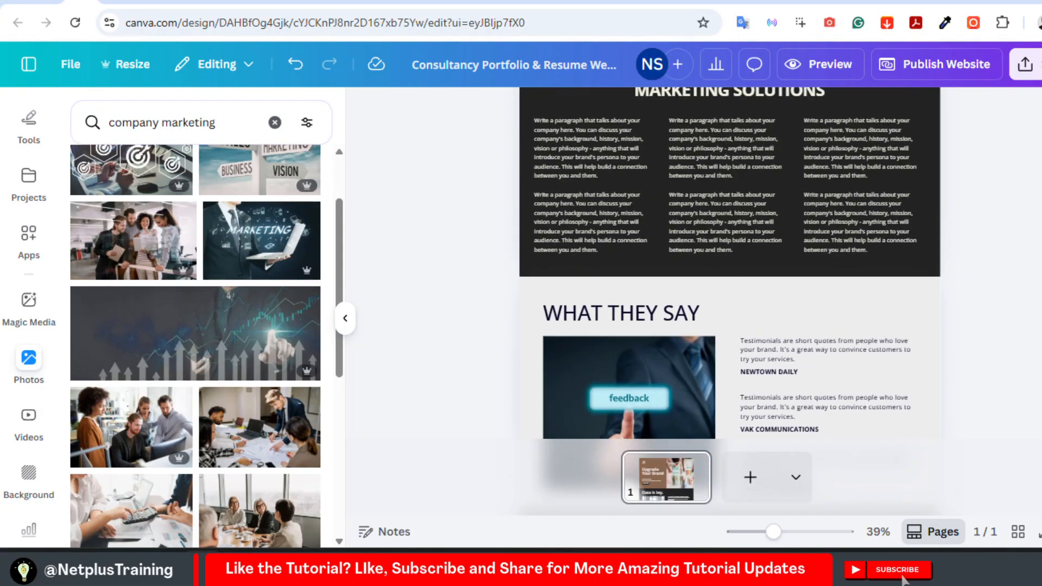
scroll(729, 260, "down", 3)
scroll(730, 260, "up", 2)
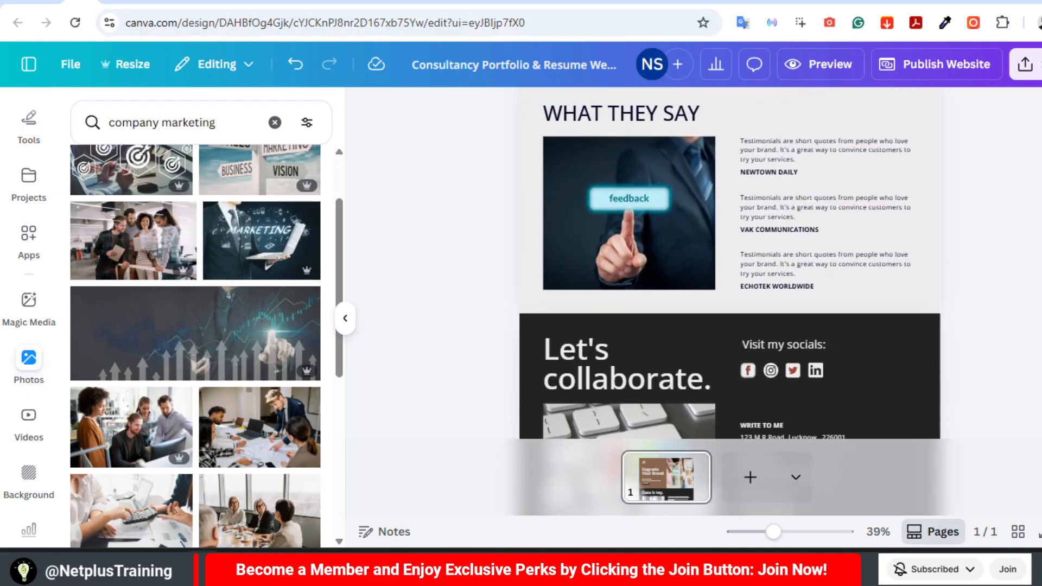
scroll(730, 260, "down", 1)
scroll(730, 261, "up", 4)
scroll(730, 260, "down", 4)
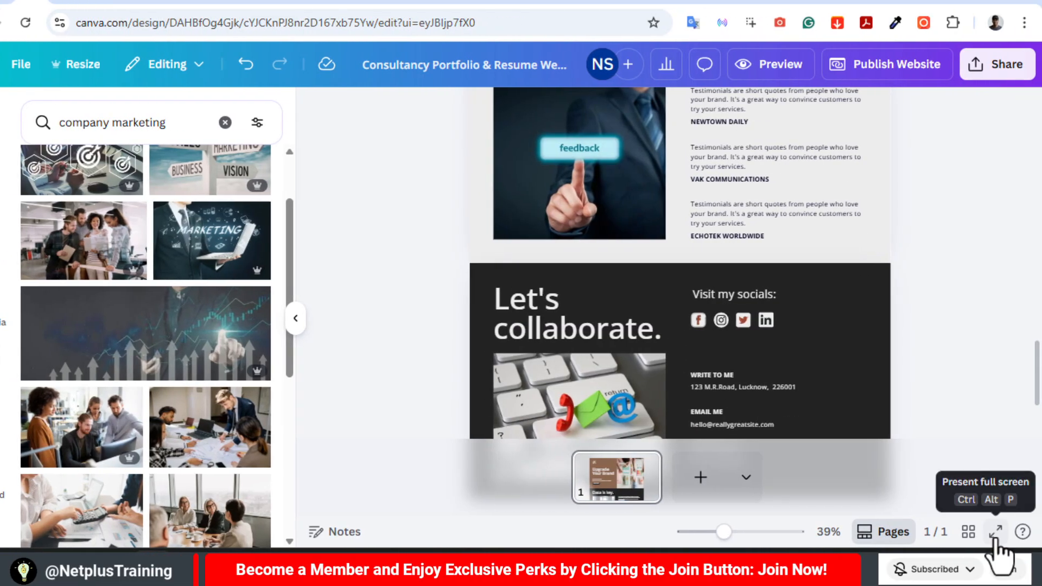
left_click(1037, 534)
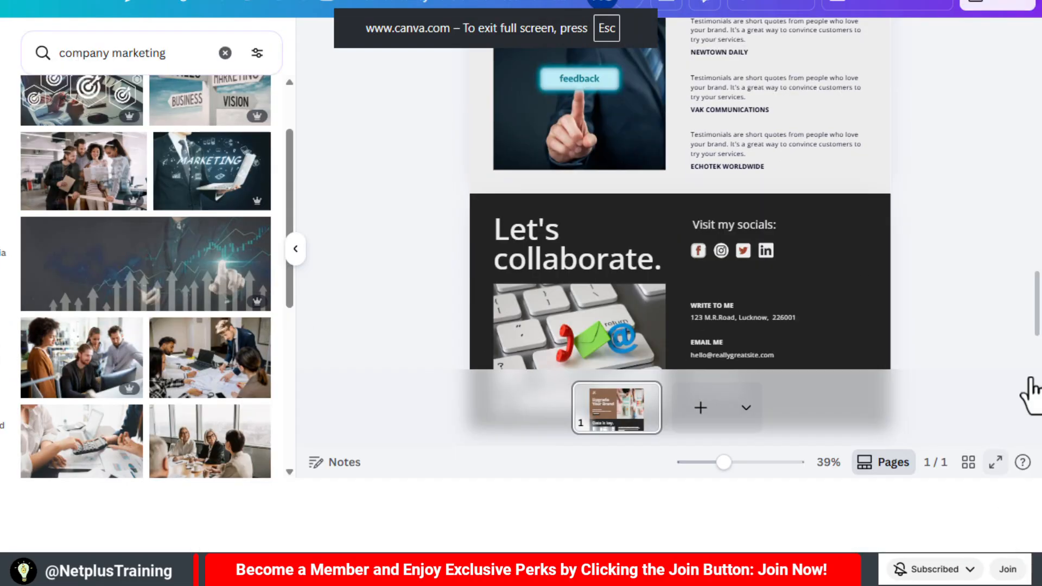
scroll(1034, 369, "down", 3)
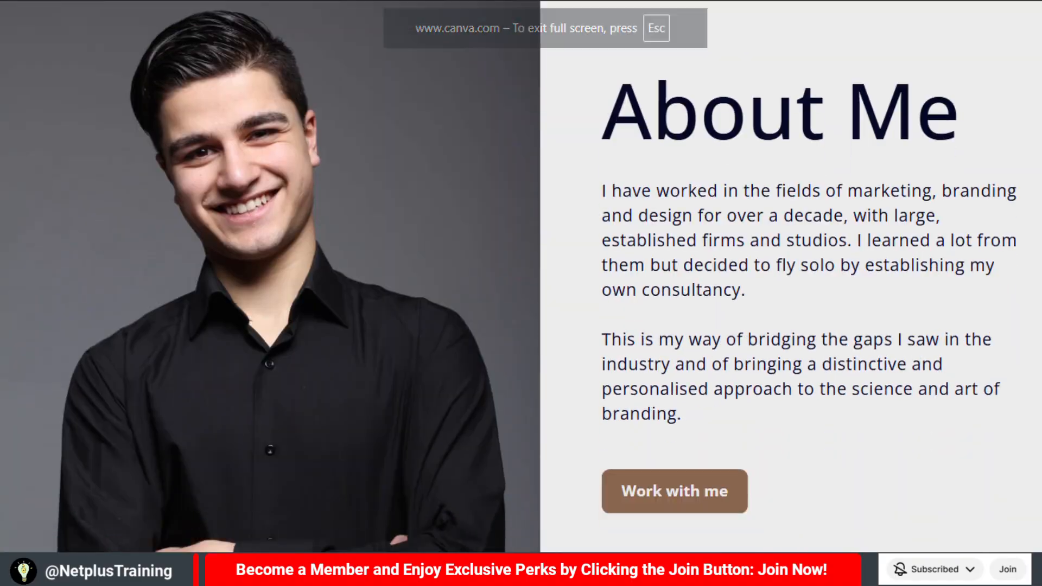
scroll(521, 276, "down", 10)
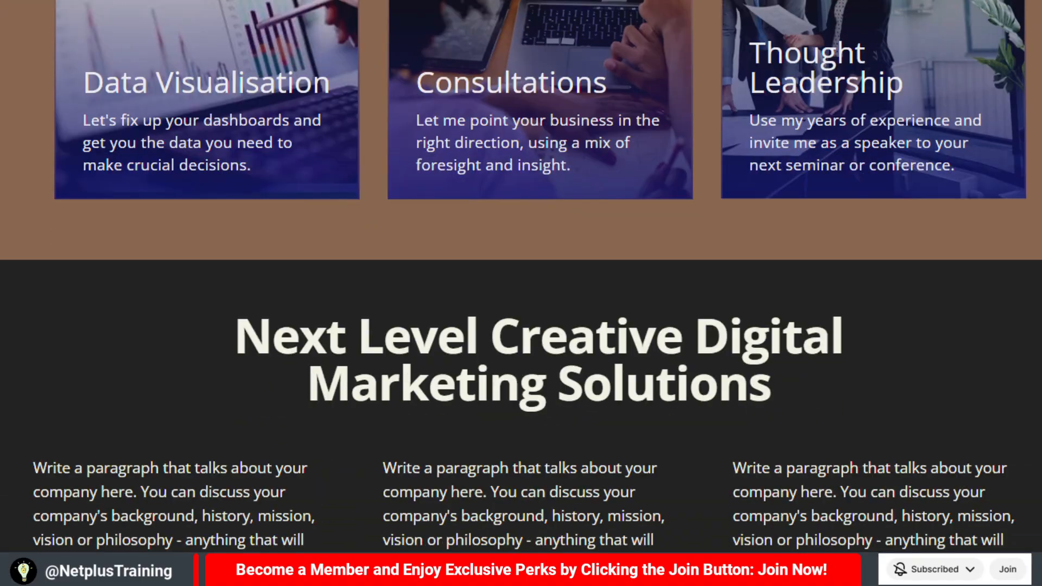
scroll(521, 276, "down", 15)
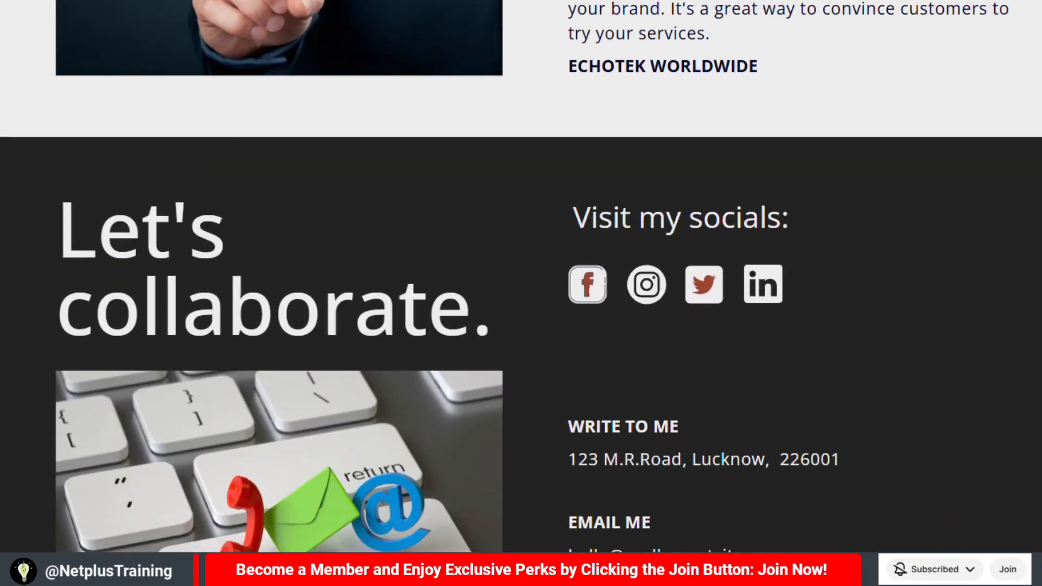
scroll(521, 276, "down", 3)
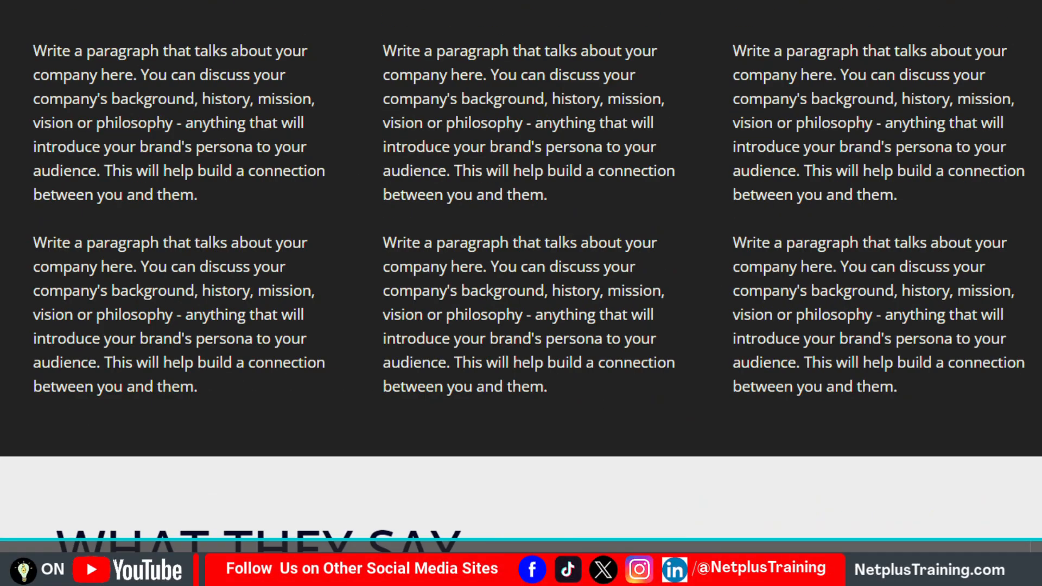
scroll(520, 276, "up", 20)
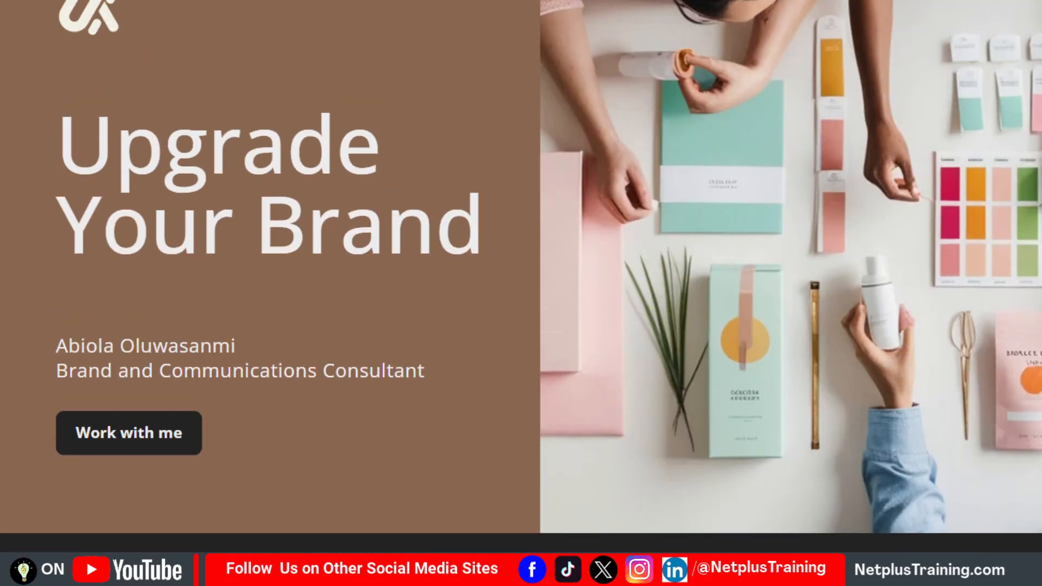
scroll(521, 277, "down", 12)
scroll(520, 276, "down", 15)
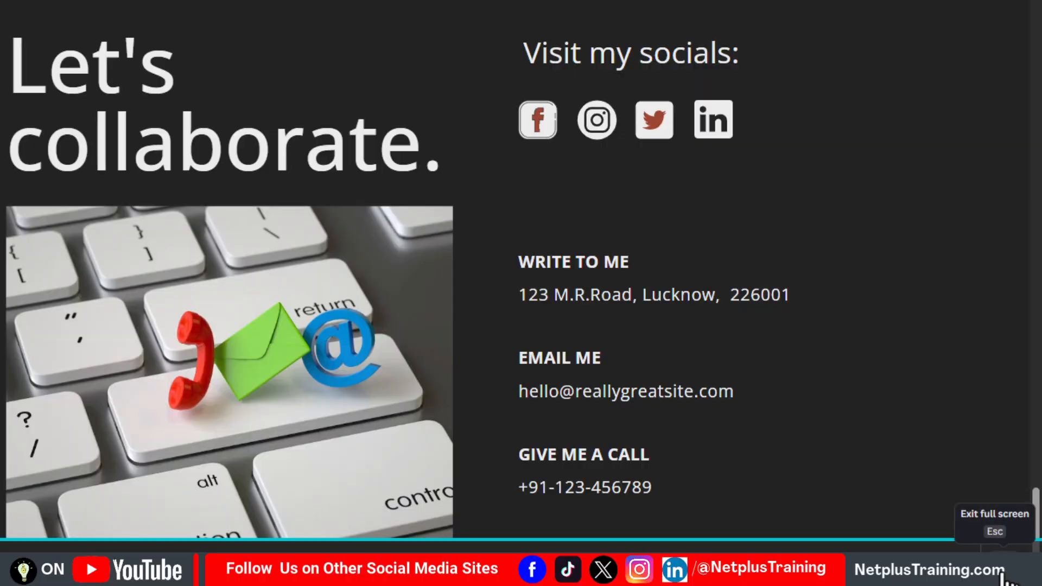
left_click(993, 529)
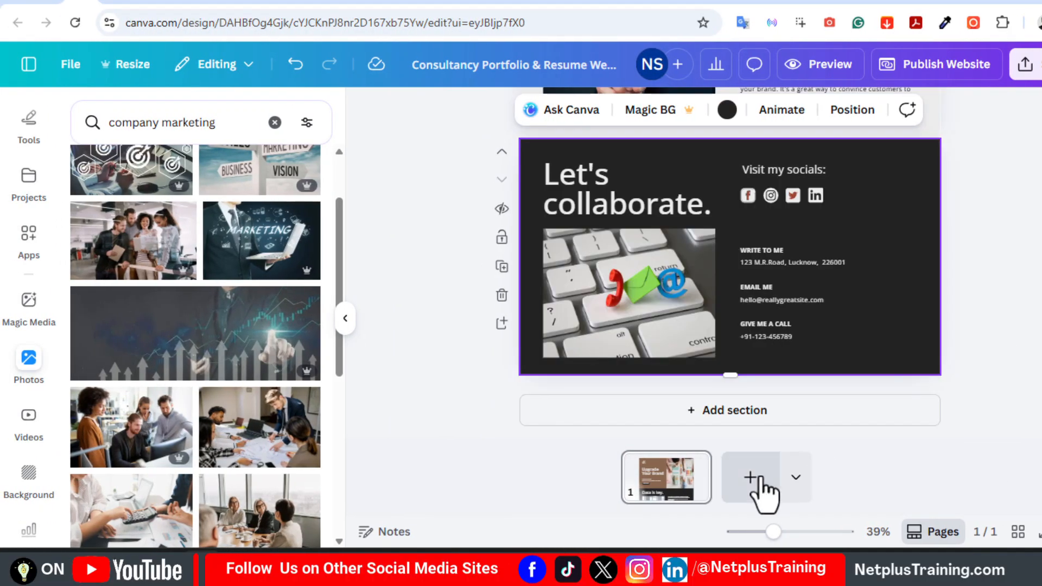
Add a second page to the website and search the templates for "contact"
left_click(750, 478)
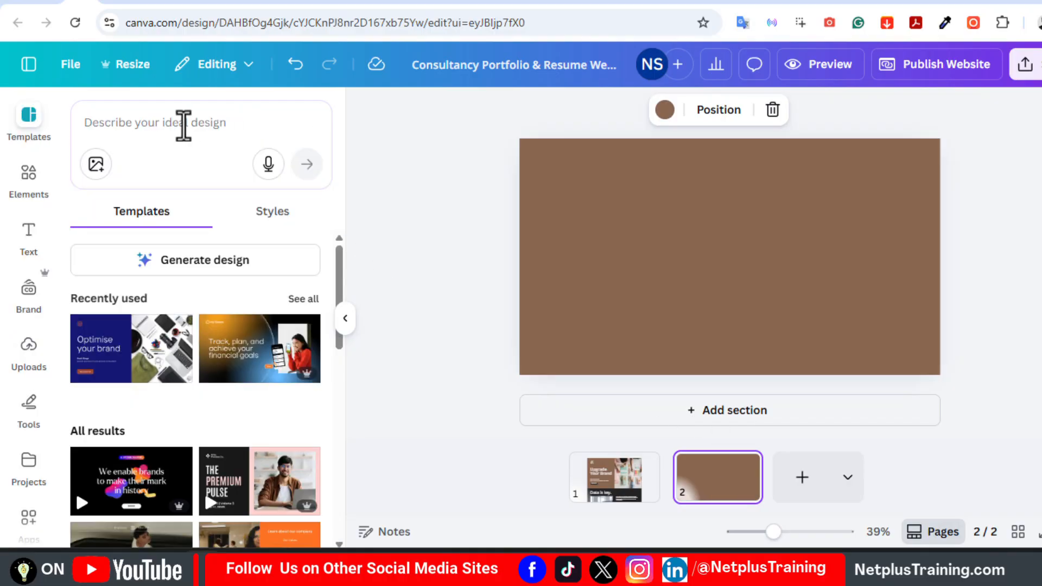
left_click(182, 126)
type("cont")
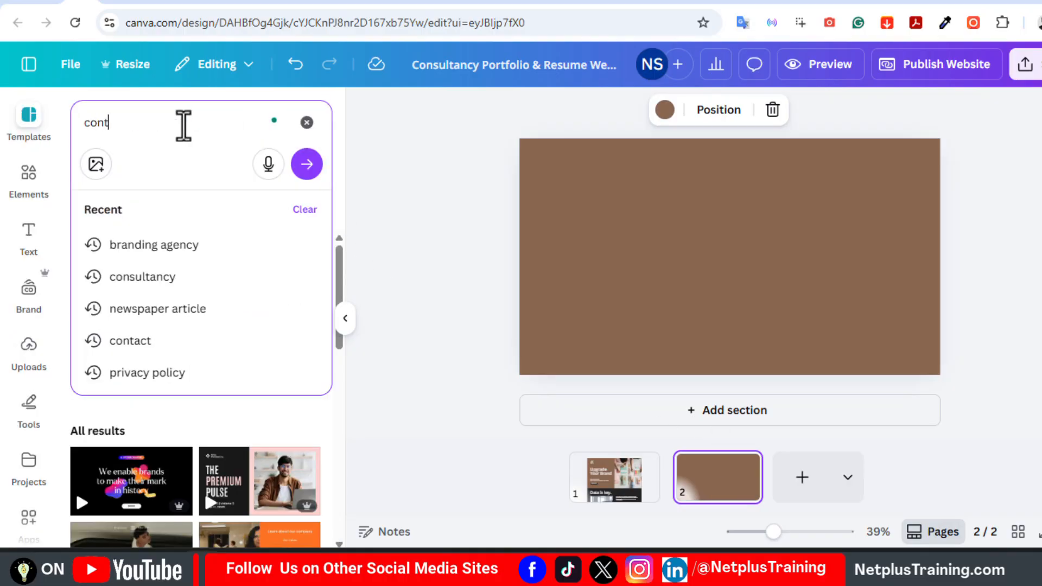
type("act")
key("Return")
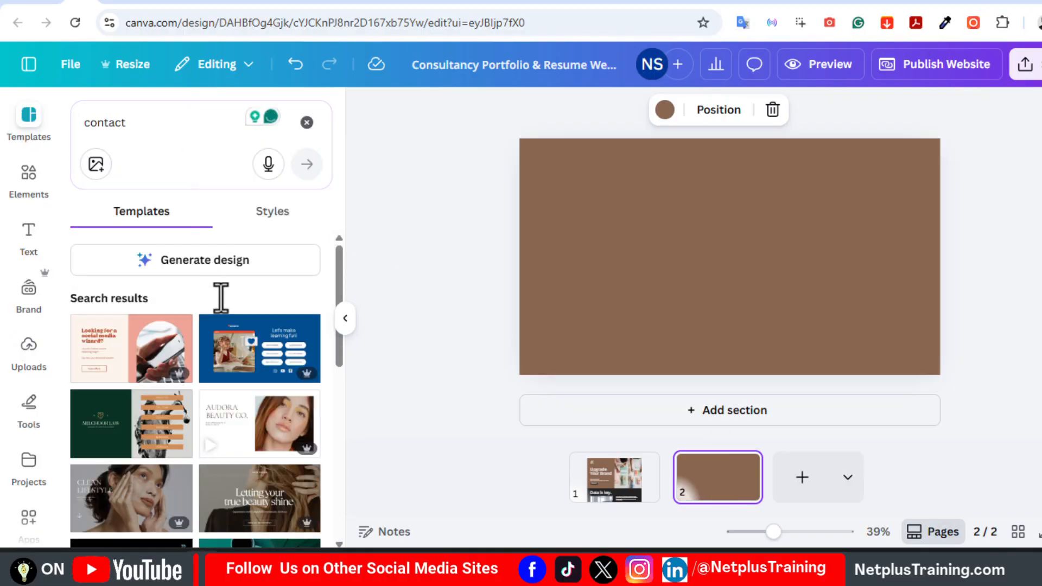
Apply the "Looking for a social media wizard?" section to page 2 and delete its texts and button, keeping the photo side
left_click(145, 367)
left_click(116, 363)
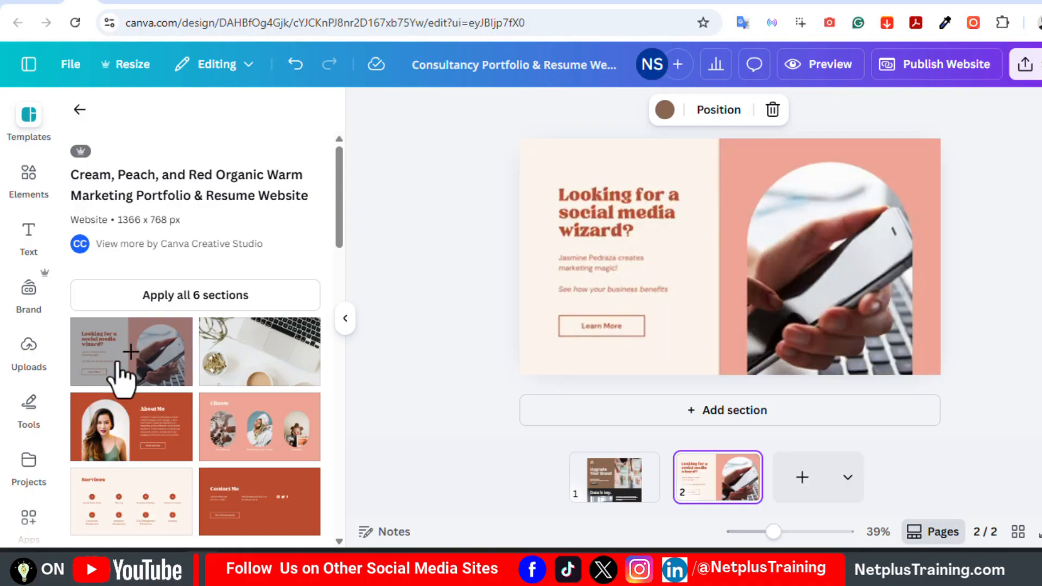
left_click_drag(542, 157, 624, 347)
key("Delete")
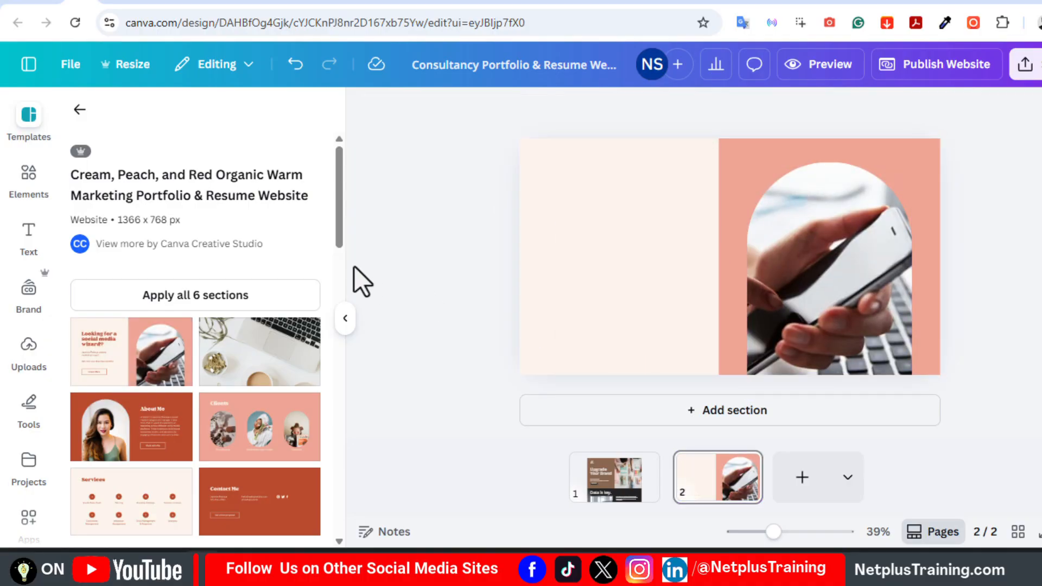
left_click(80, 109)
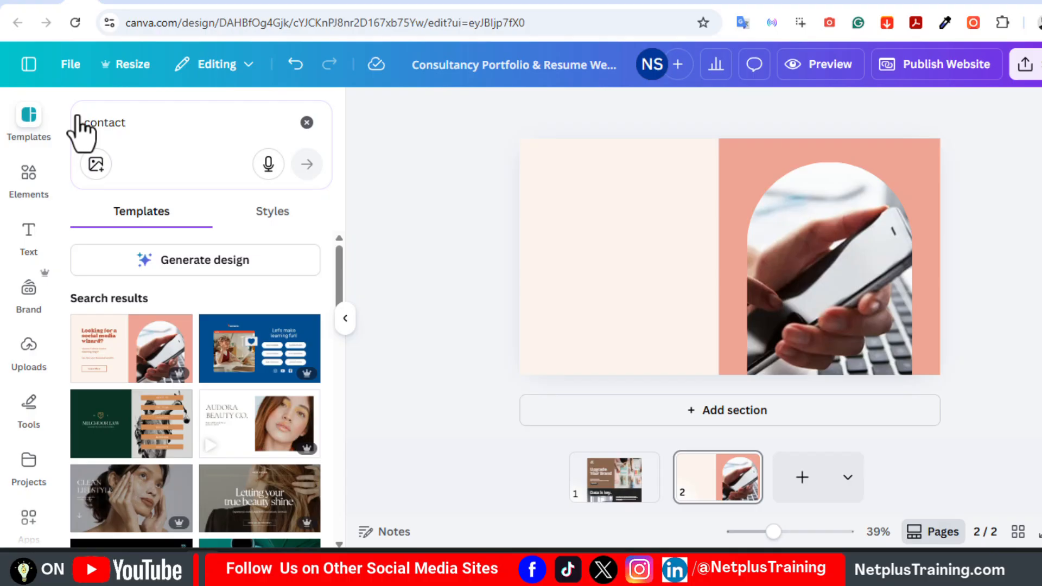
Insert the dark green Contact Form from the business forms onto the empty cream area beside the photo
left_click(28, 179)
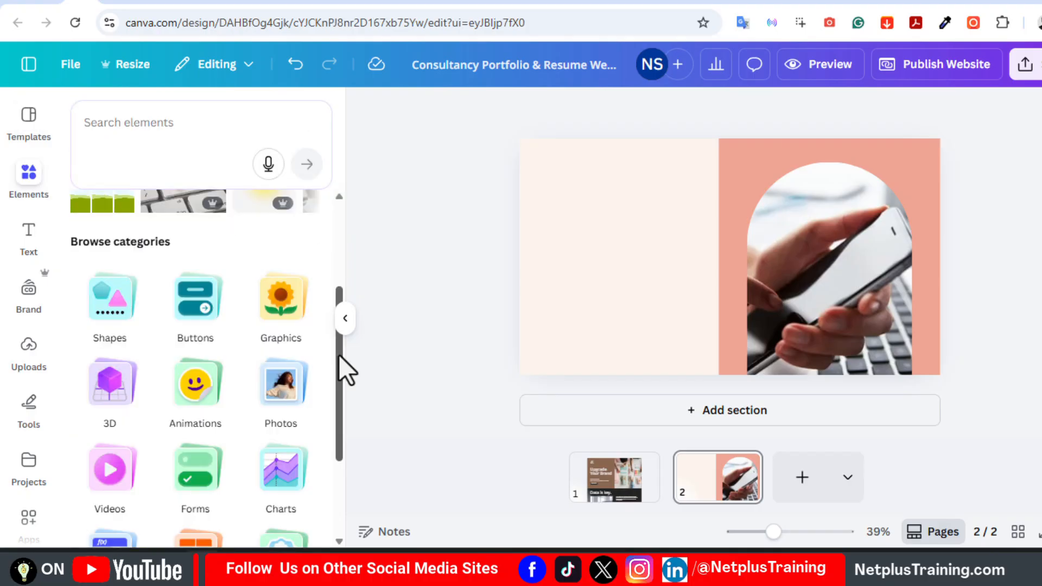
left_click_drag(338, 356, 344, 470)
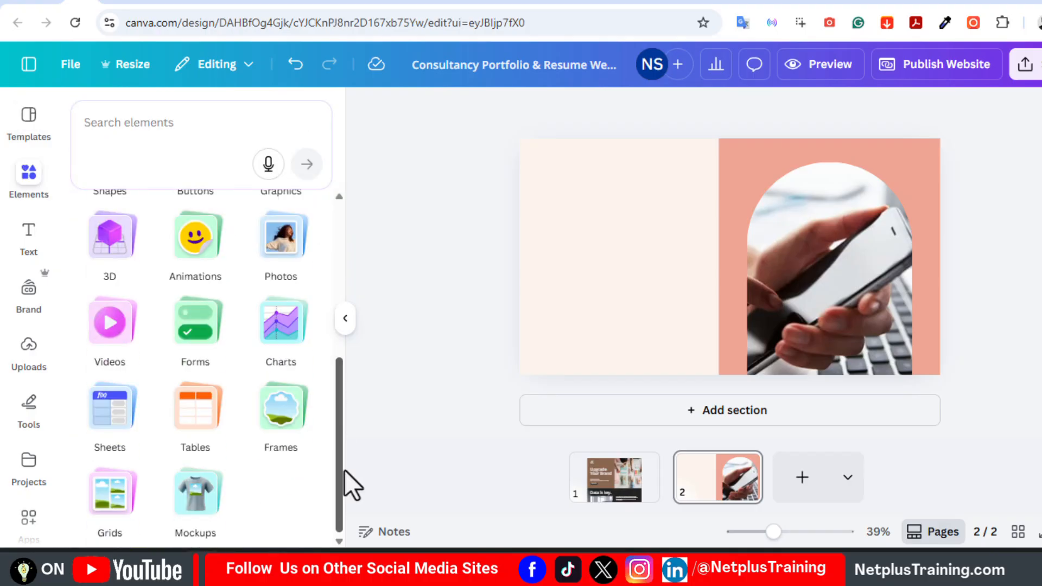
left_click(184, 336)
left_click(306, 157)
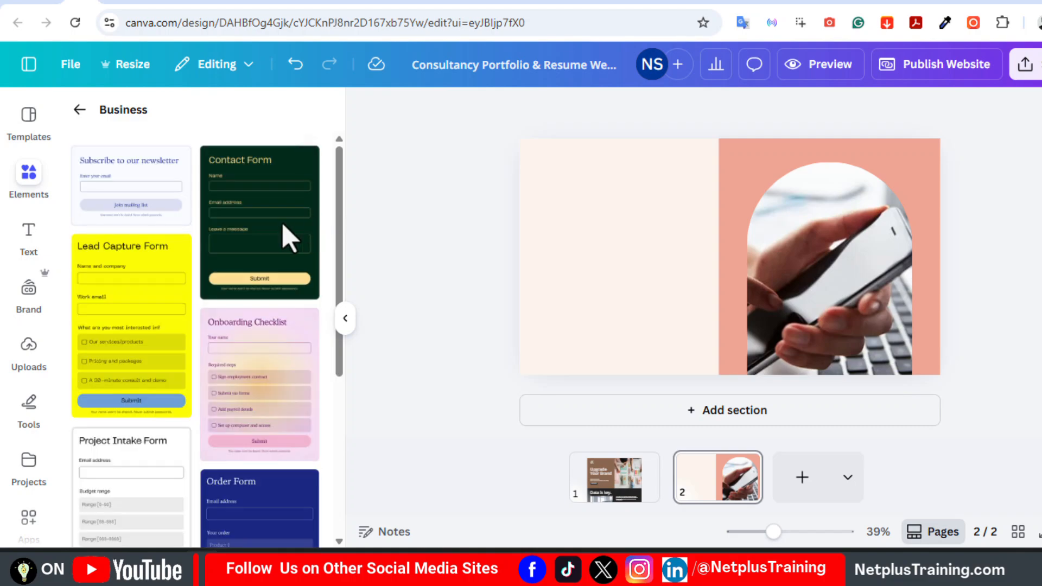
left_click_drag(253, 252, 608, 244)
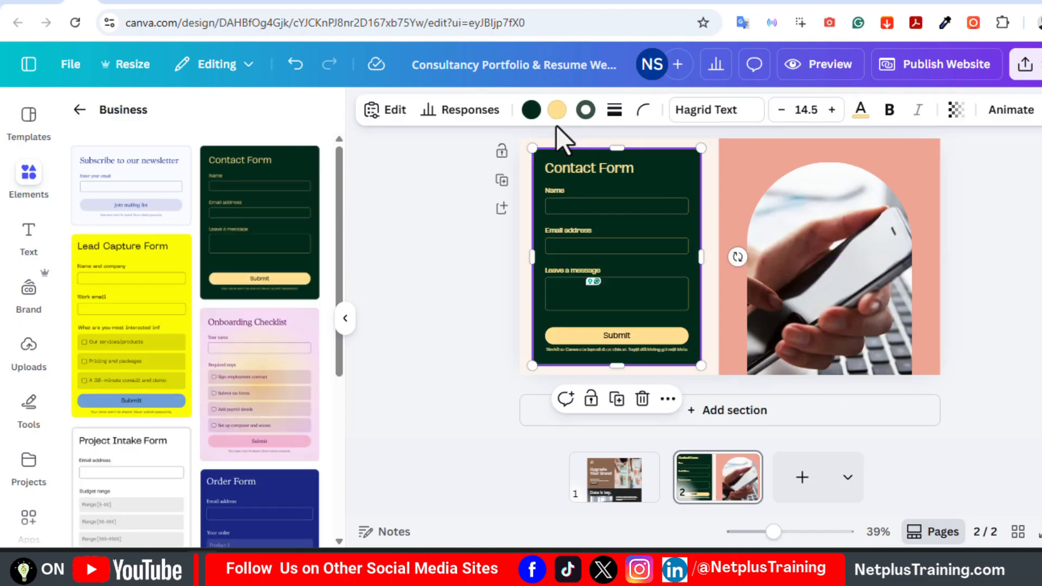
Recolor the contact form with a dark gray background, brown submit button, light yellow #f2f1e3 stroke and off-white text
left_click(531, 110)
left_click(269, 227)
left_click(557, 110)
left_click(86, 263)
left_click(586, 110)
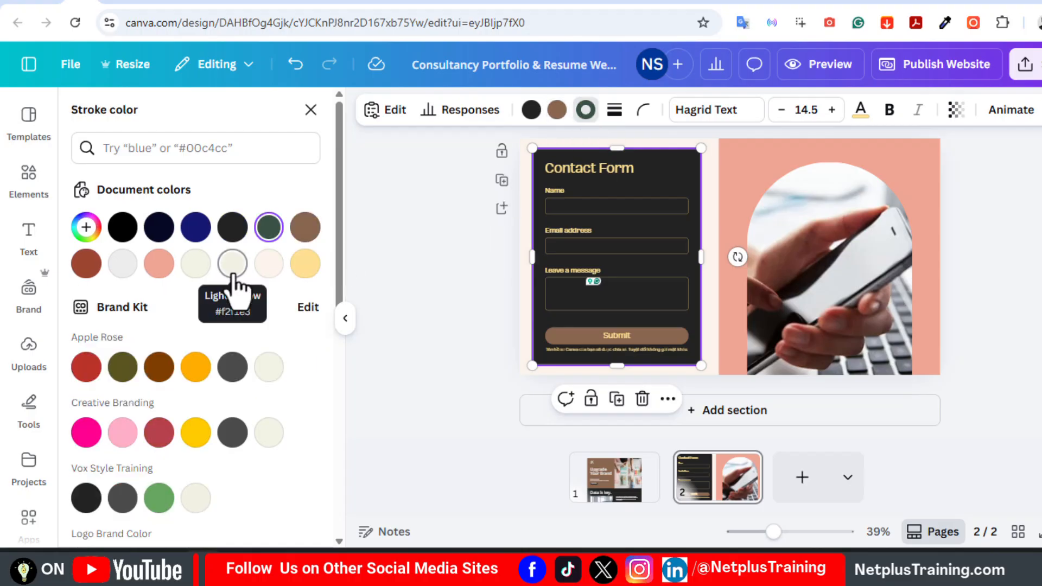
left_click(233, 271)
left_click(860, 110)
left_click(86, 266)
Recolor the peach panel to #8a6650 and replace the arch's phone photo with the envelope-icon typing photo from the "email contact" results
left_click(754, 168)
left_click(609, 111)
left_click(269, 230)
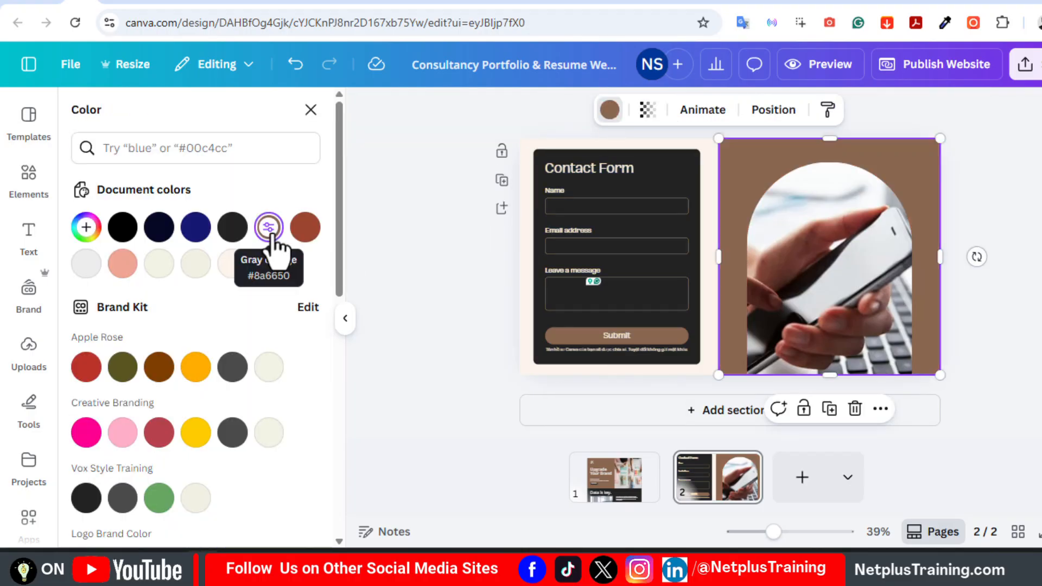
left_click(822, 286)
key("Delete")
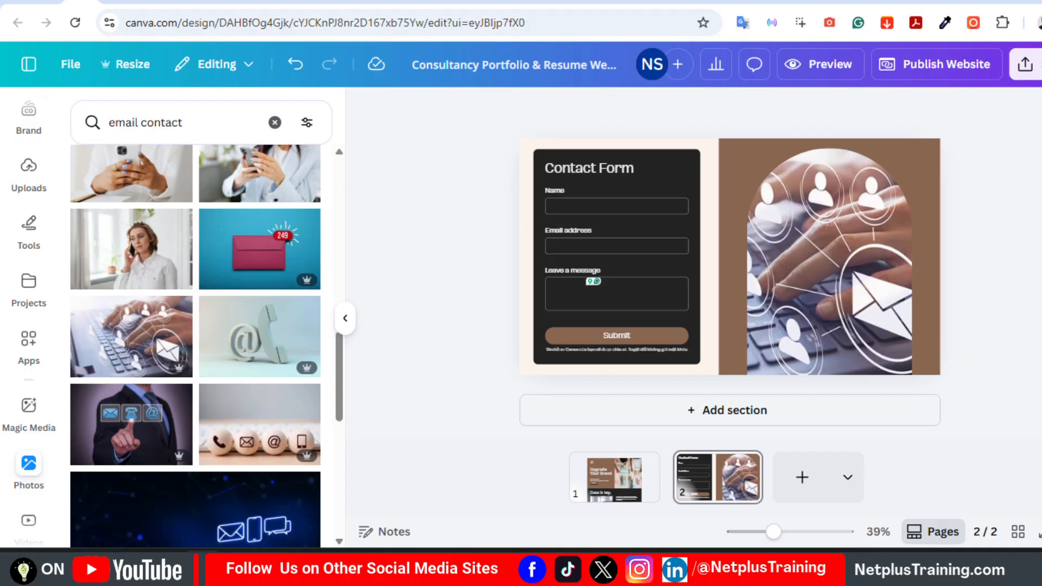
Examine the options available for the contact form's Name, Email address and Leave a message questions
left_click(615, 190)
left_click(390, 128)
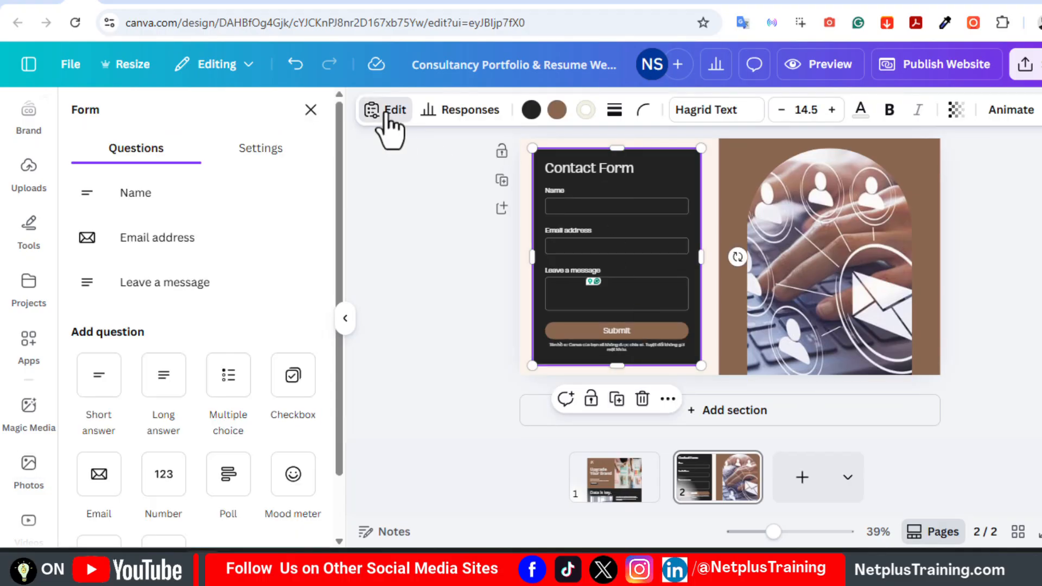
left_click(304, 193)
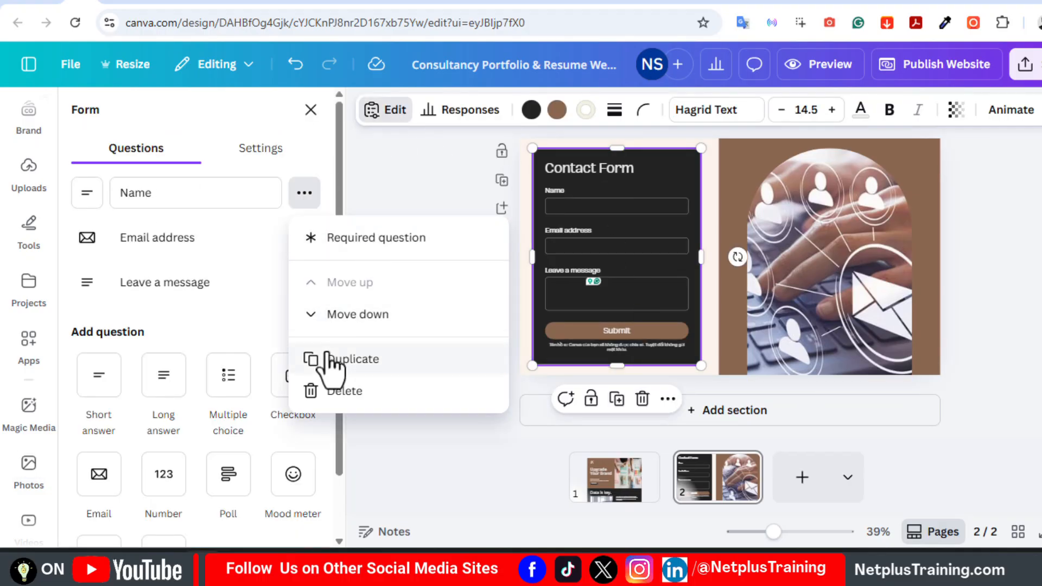
left_click(187, 242)
left_click(303, 238)
left_click(190, 286)
left_click(303, 284)
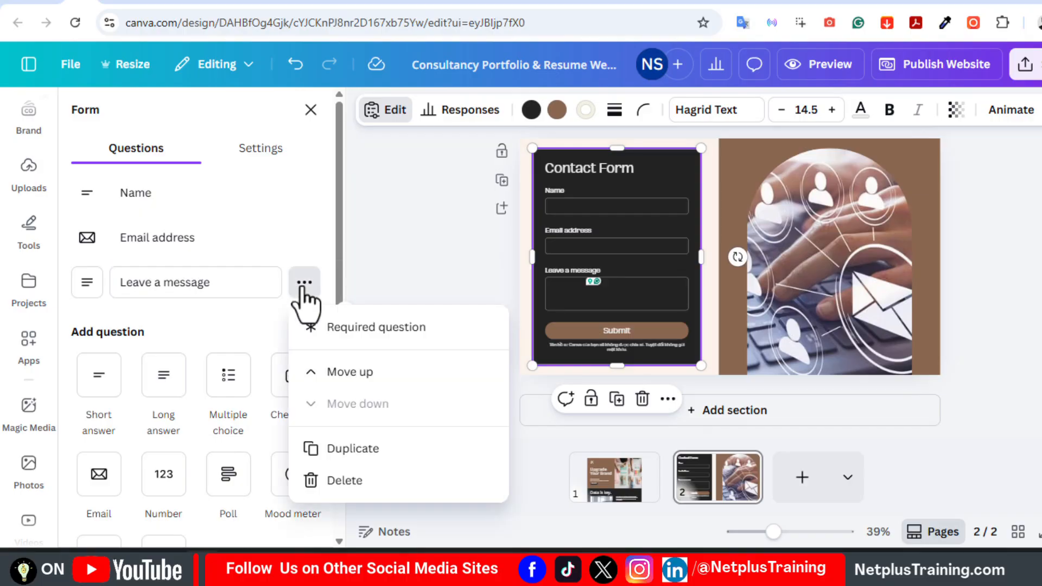
key("Escape")
Switch the form's header off and back on, and change its header text to "Contact Us"
left_click(258, 153)
left_click(315, 216)
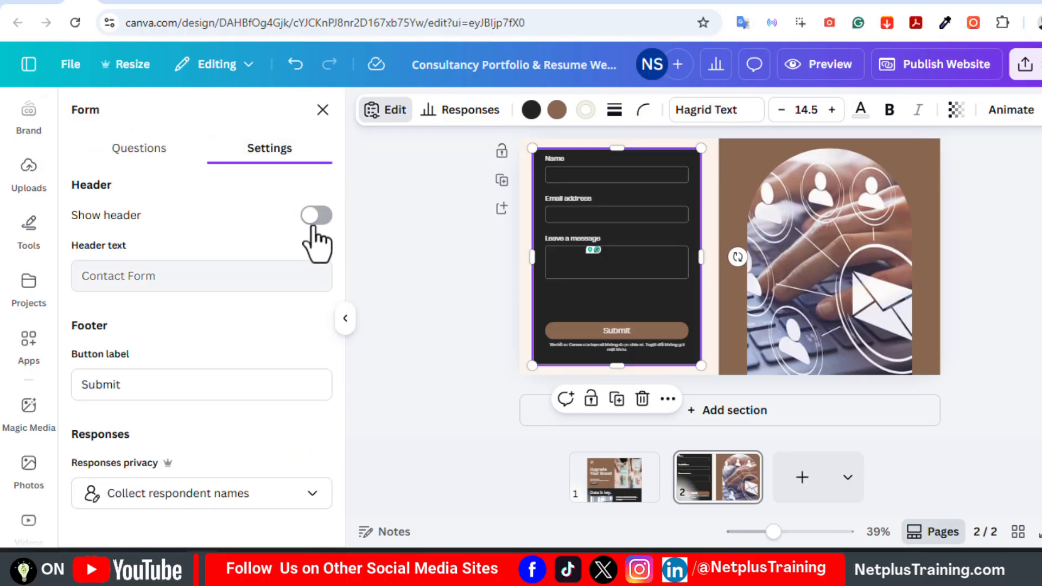
left_click(316, 215)
left_click(158, 276)
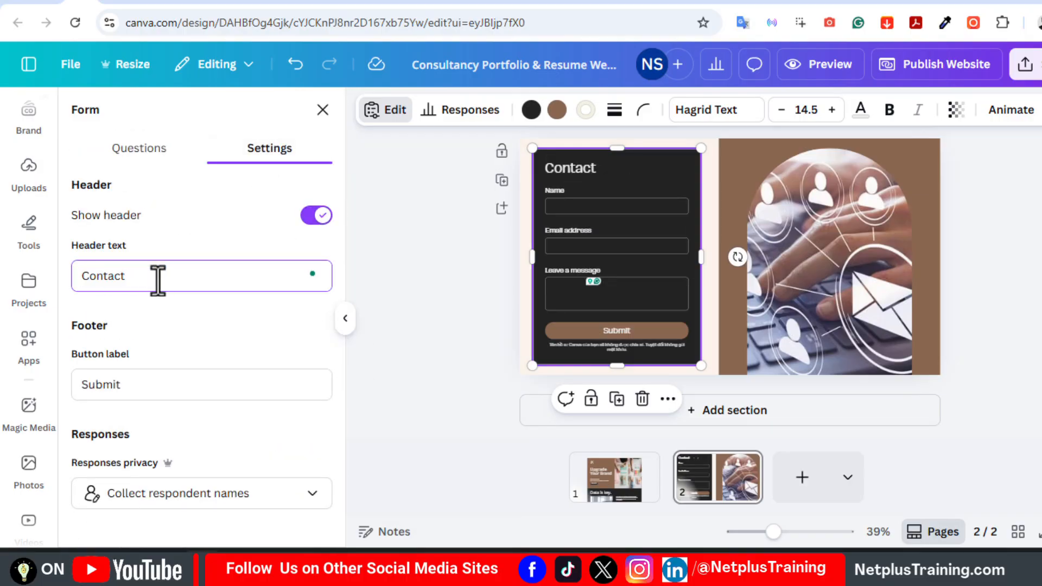
Inspect the form's button label and the response privacy choices, and close the form settings
left_click(155, 384)
left_click_drag(139, 385, 74, 386)
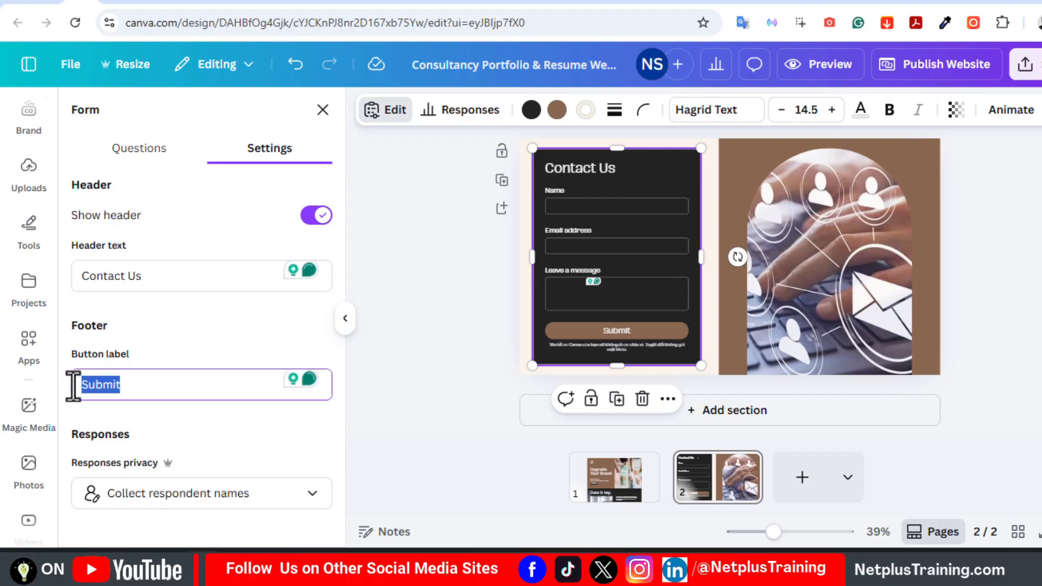
left_click(307, 499)
left_click(308, 502)
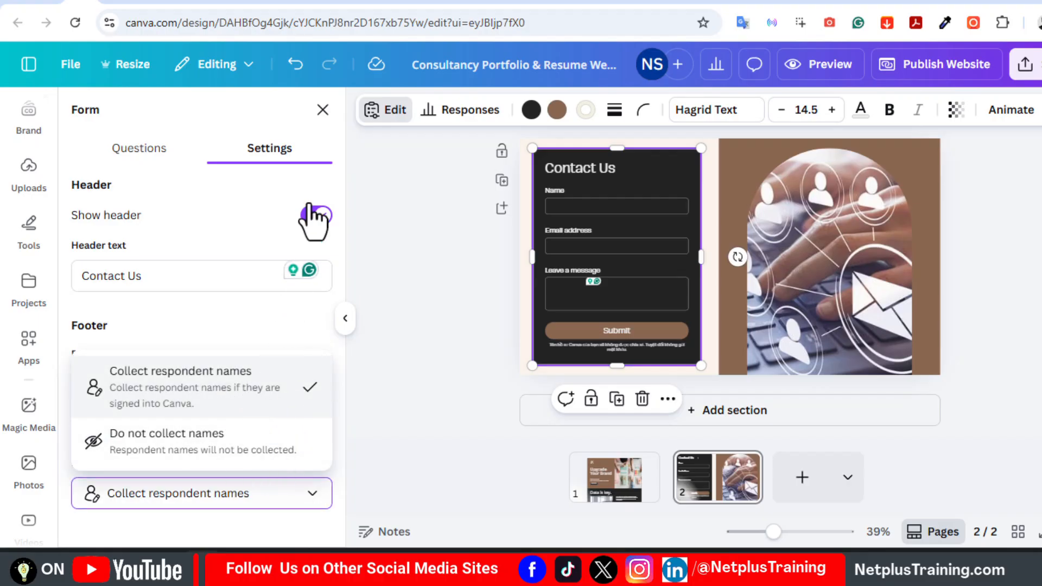
left_click(323, 110)
Add two blank pages after the contact page, and delete both of them
left_click(802, 477)
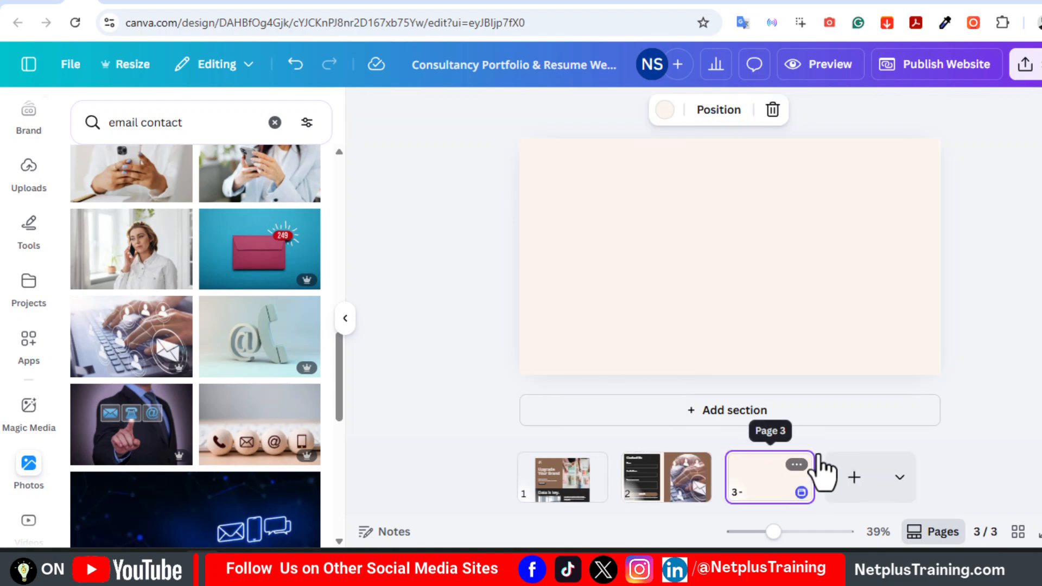
left_click(853, 480)
left_click(848, 465)
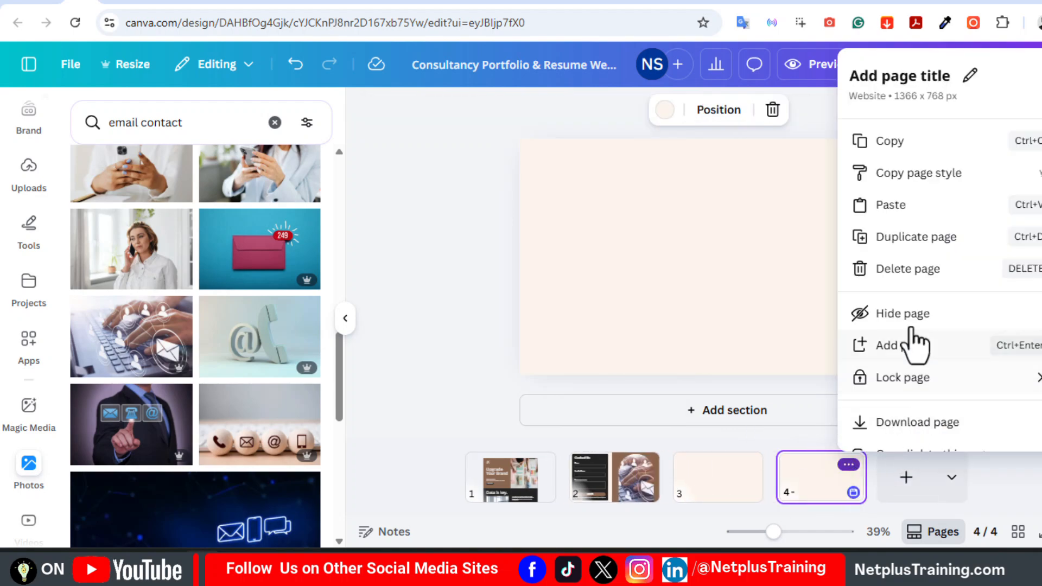
left_click(922, 271)
left_click(802, 461)
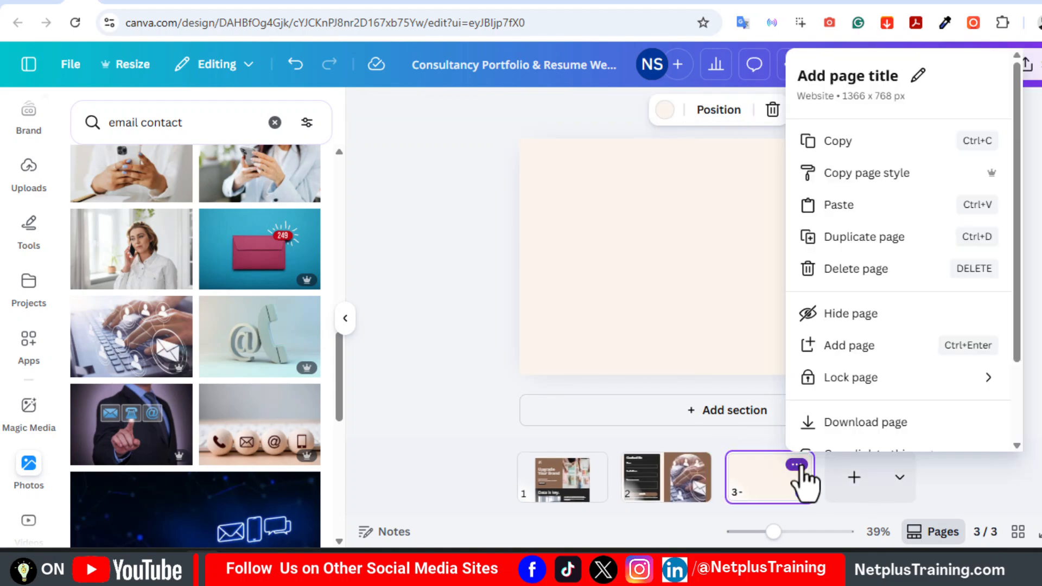
left_click(874, 268)
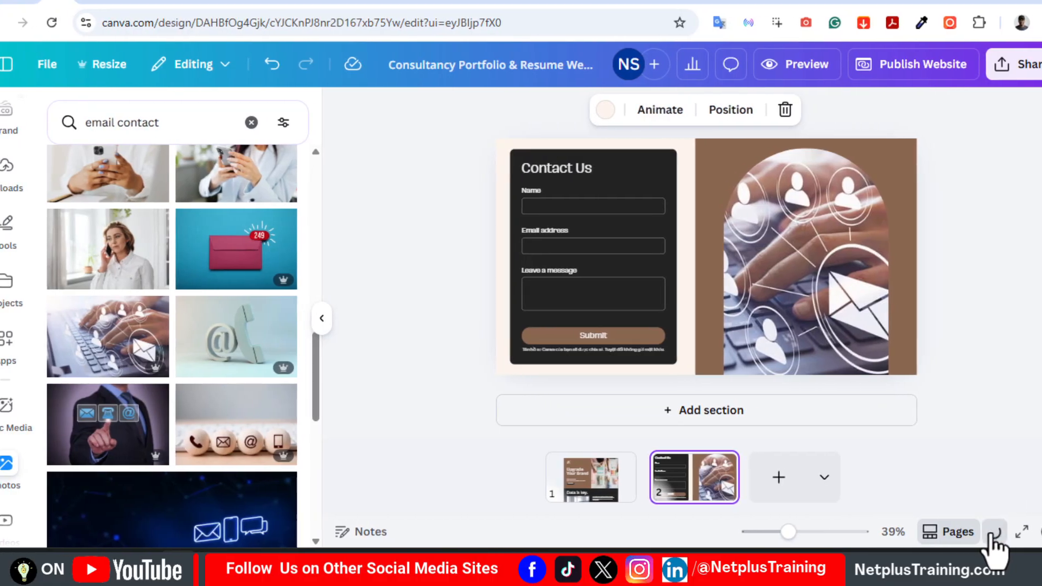
Title the website's pages Home and Contact in the page overview, and return to the page editor
left_click(992, 534)
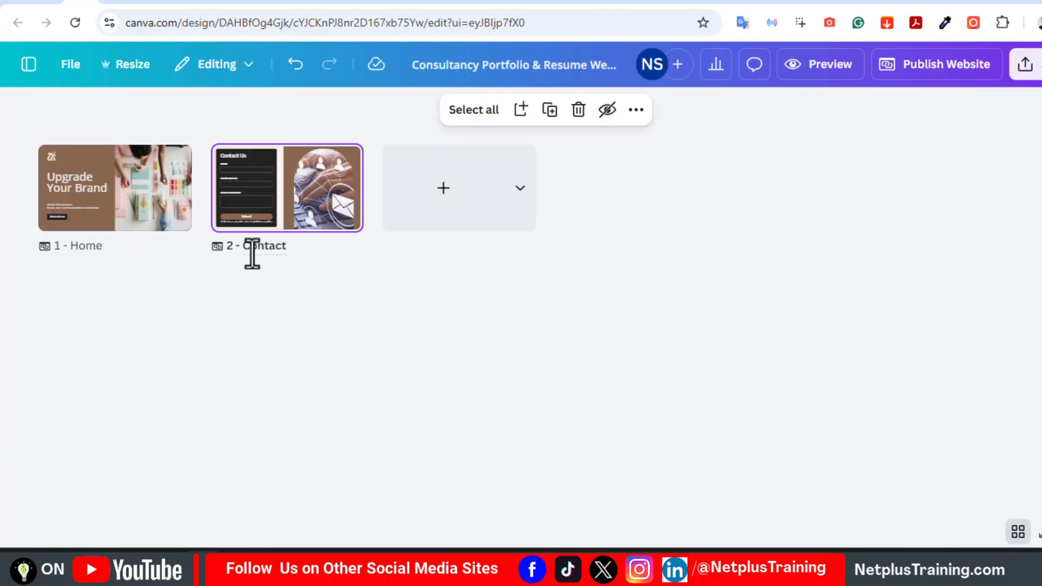
left_click(314, 309)
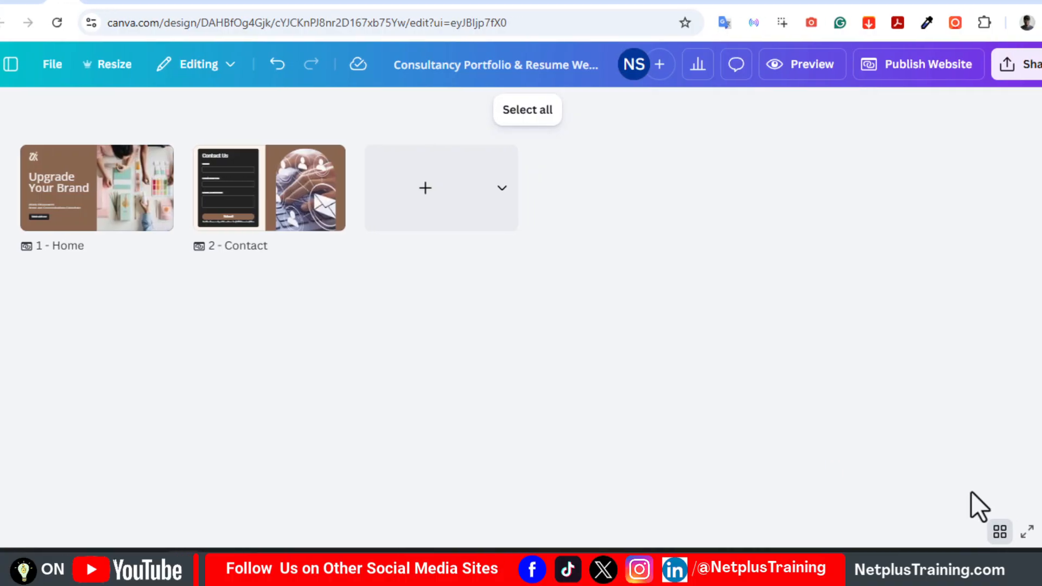
left_click(999, 531)
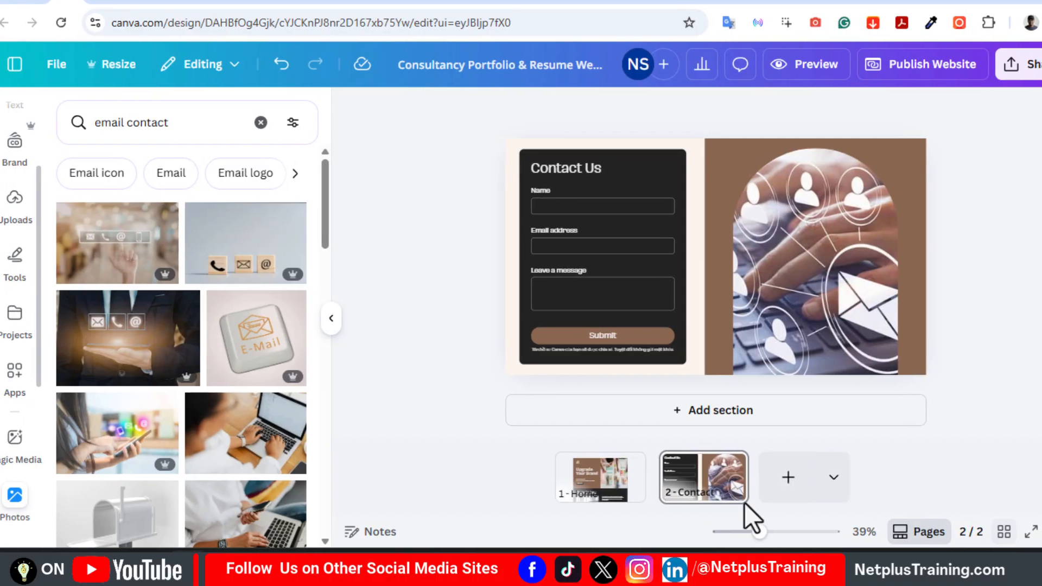
Link the "Work with me" button text under the Home page's "Upgrade Your Brand" heading to the Contact page
left_click(602, 491)
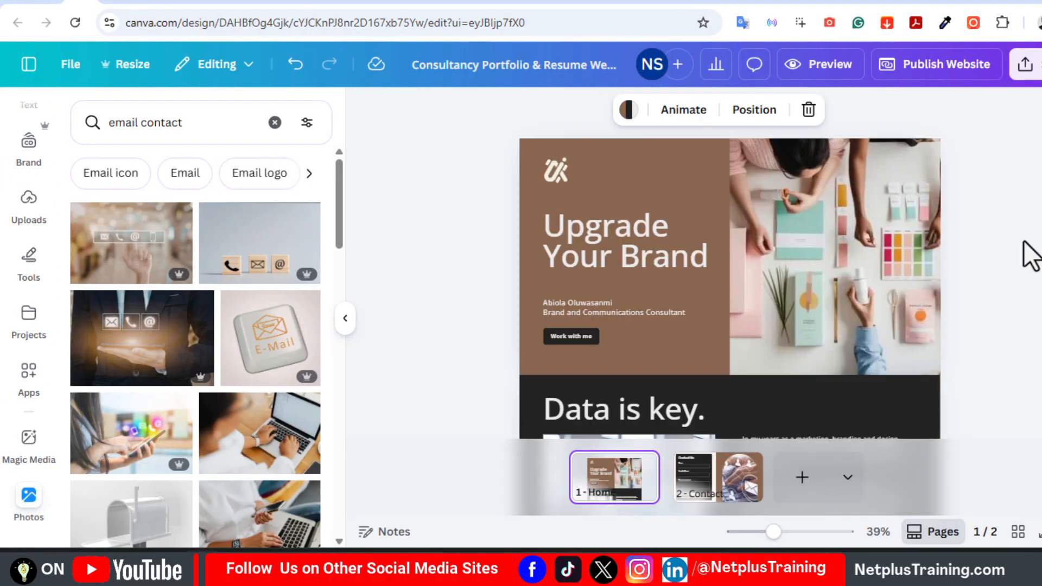
scroll(568, 297, "down", 1)
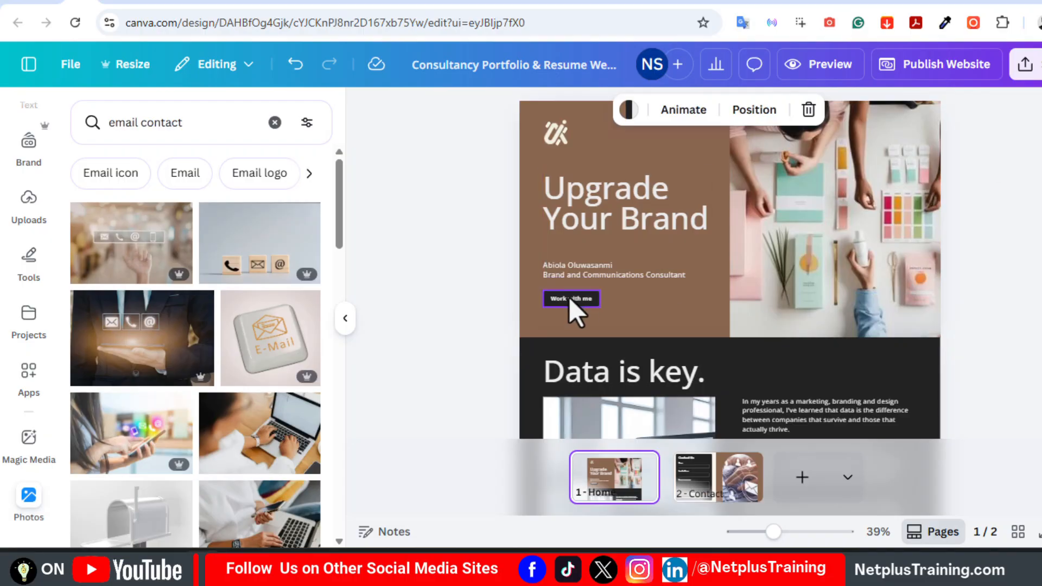
left_click(550, 300)
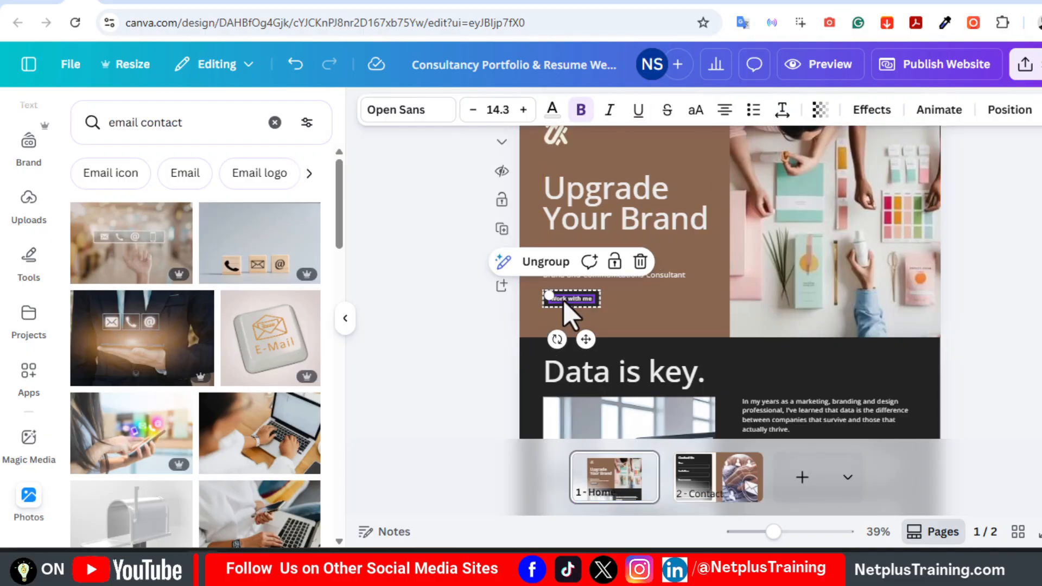
right_click(563, 300)
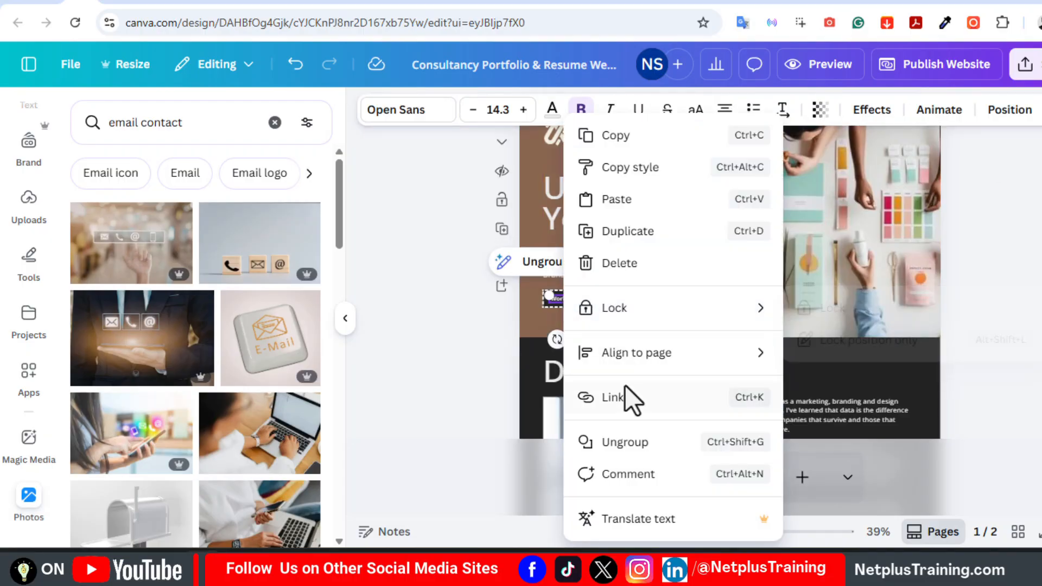
left_click(616, 404)
left_click(623, 360)
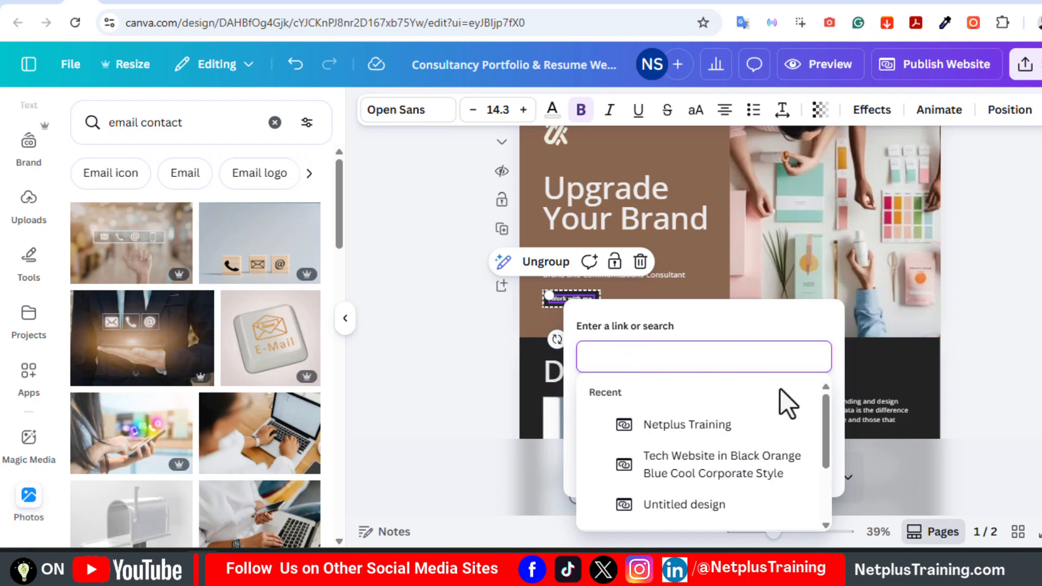
left_click_drag(825, 411, 826, 483)
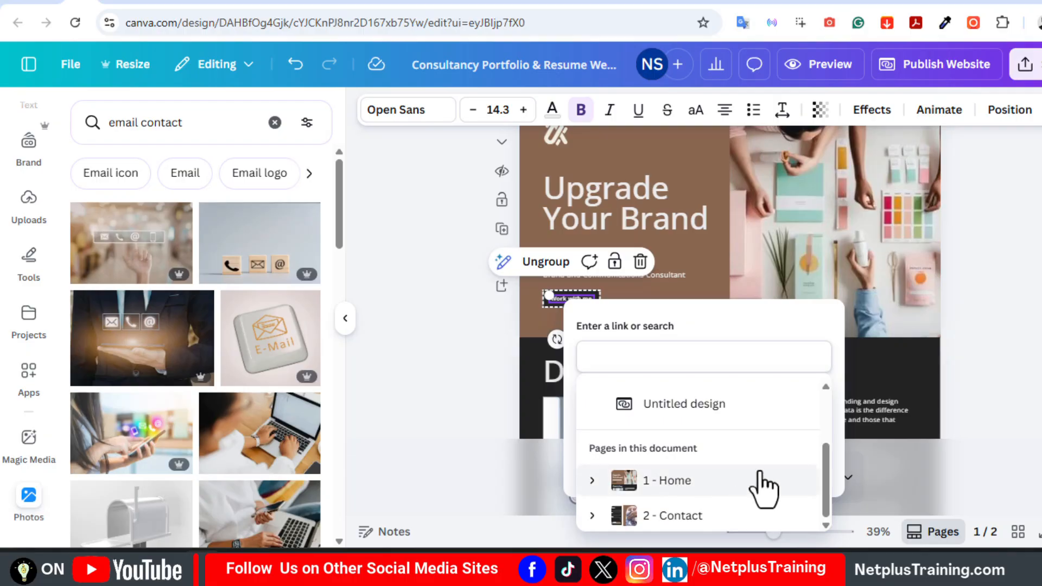
left_click(673, 515)
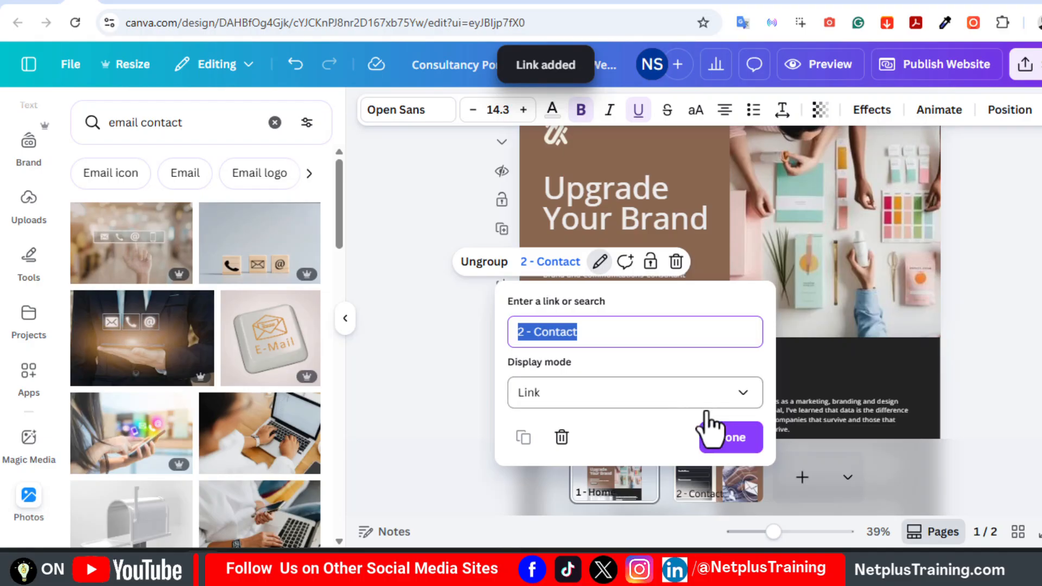
left_click(721, 438)
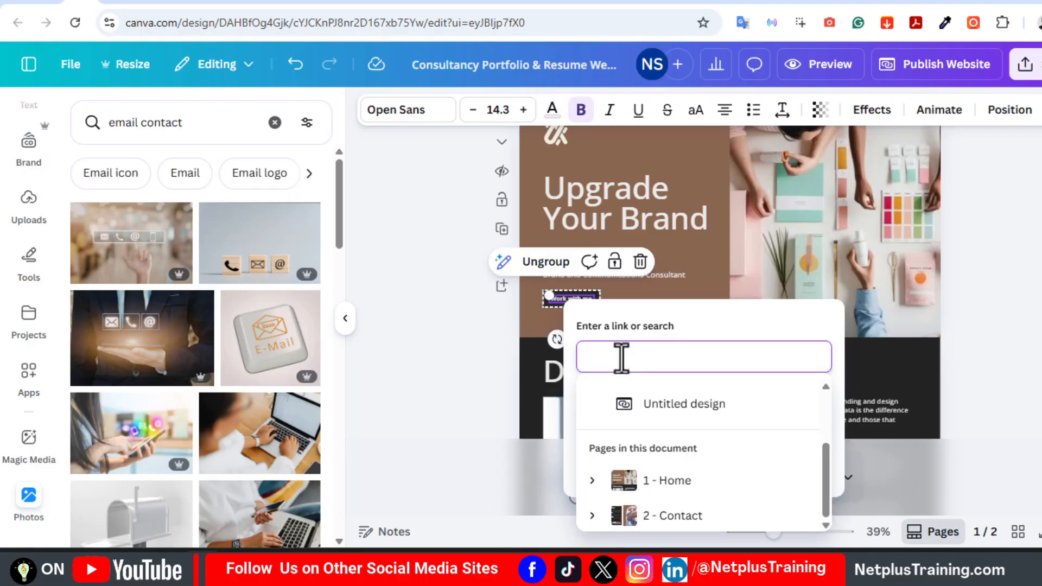
Try entering an https web address as the button's link, and clear it
type("https")
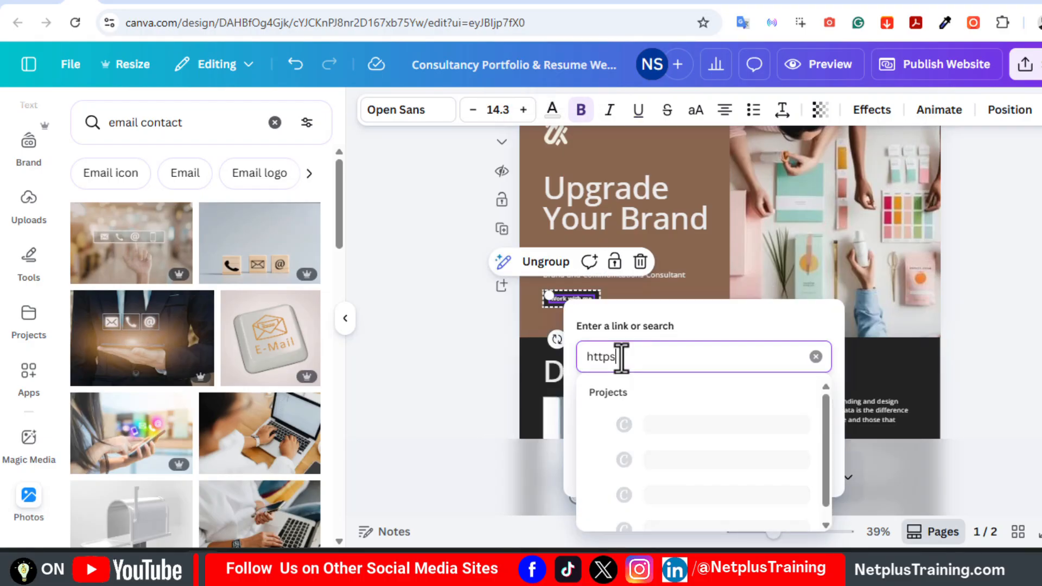
left_click(815, 357)
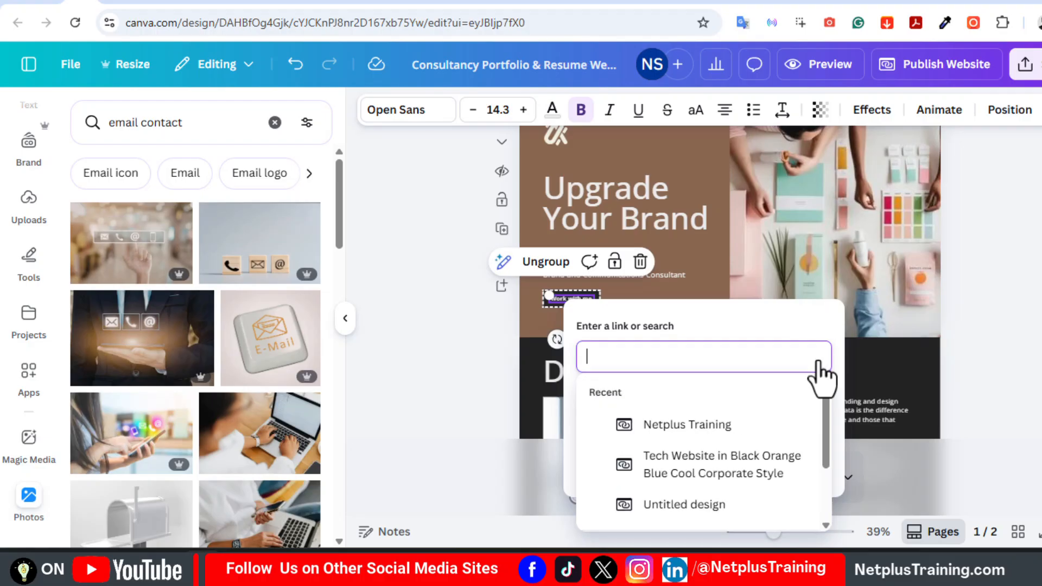
left_click(723, 441)
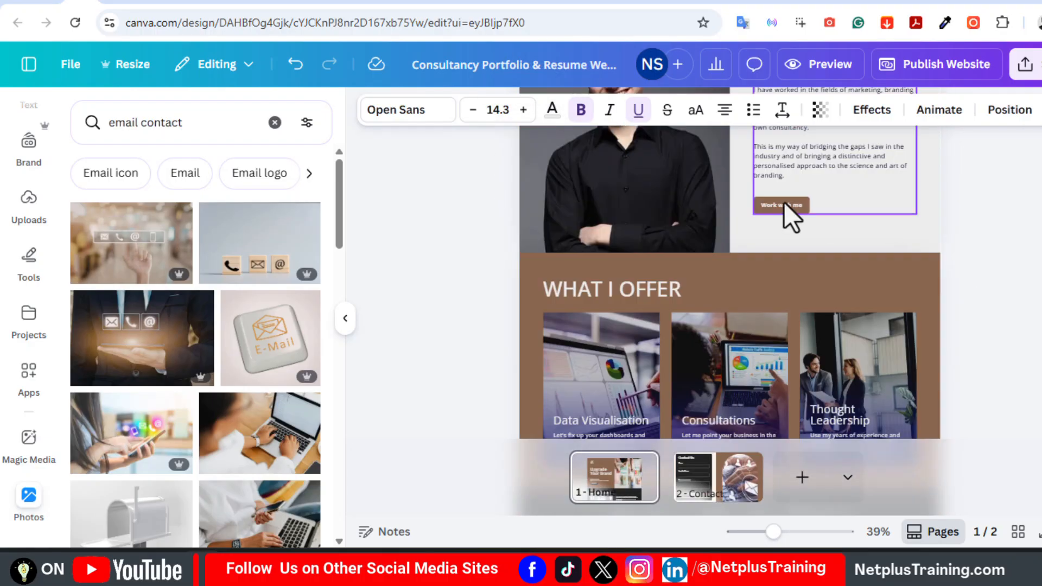
Add a link to the "Work with me" button in the section above "WHAT I OFFER"
left_click(781, 205)
right_click(772, 207)
left_click(784, 210)
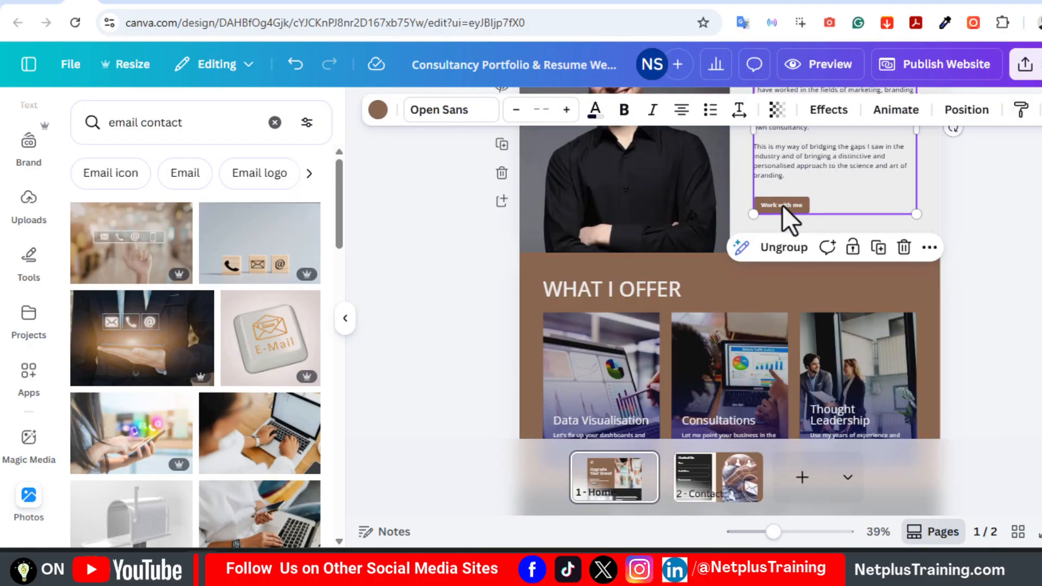
left_click(783, 206)
right_click(784, 206)
left_click(848, 399)
left_click(935, 352)
scroll(935, 352, "down", 10)
left_click(748, 196)
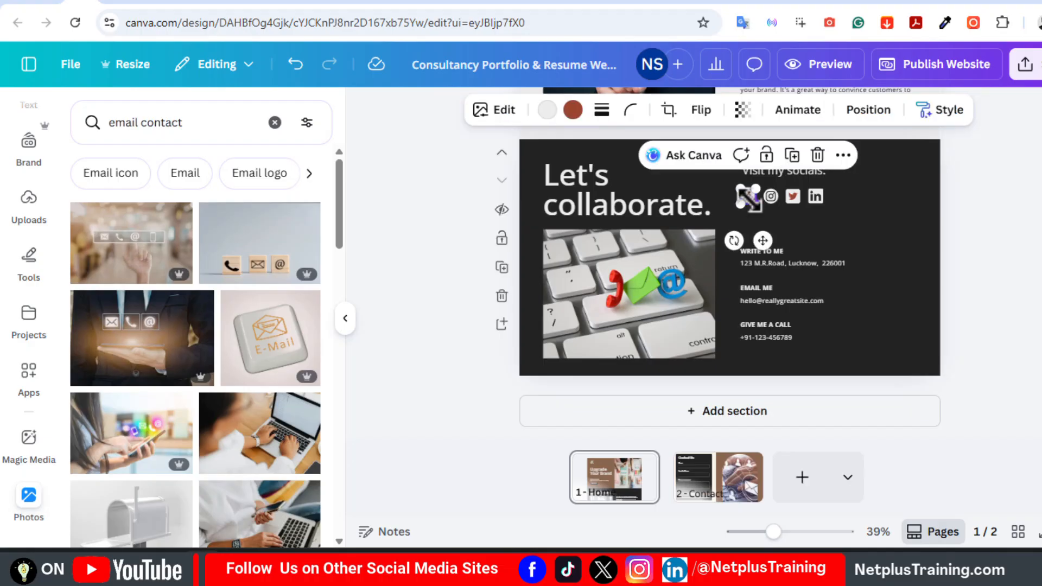
right_click(749, 198)
left_click(814, 398)
type("https://facebook.com/page")
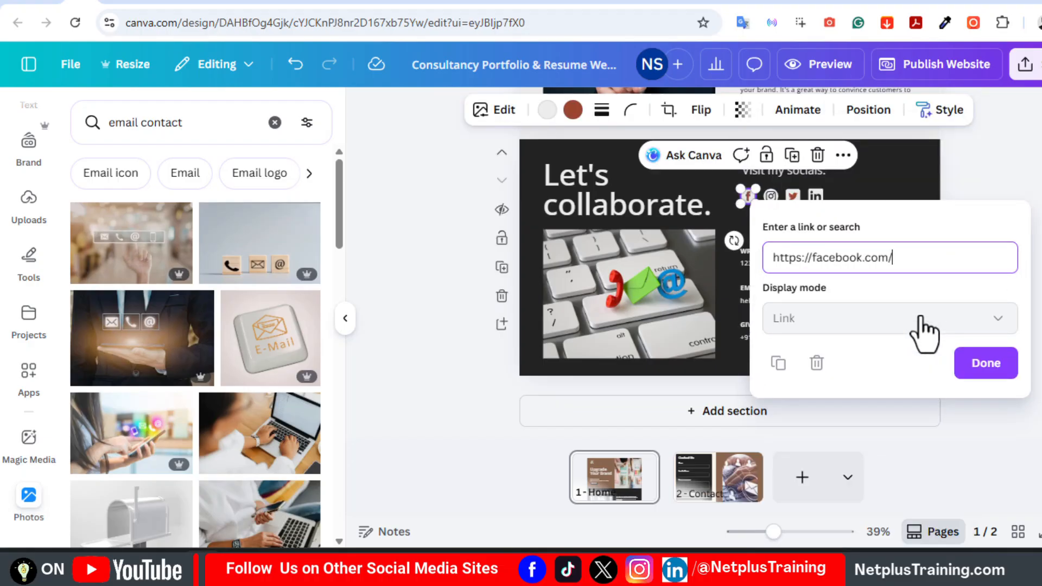
left_click(1006, 328)
left_click(814, 196)
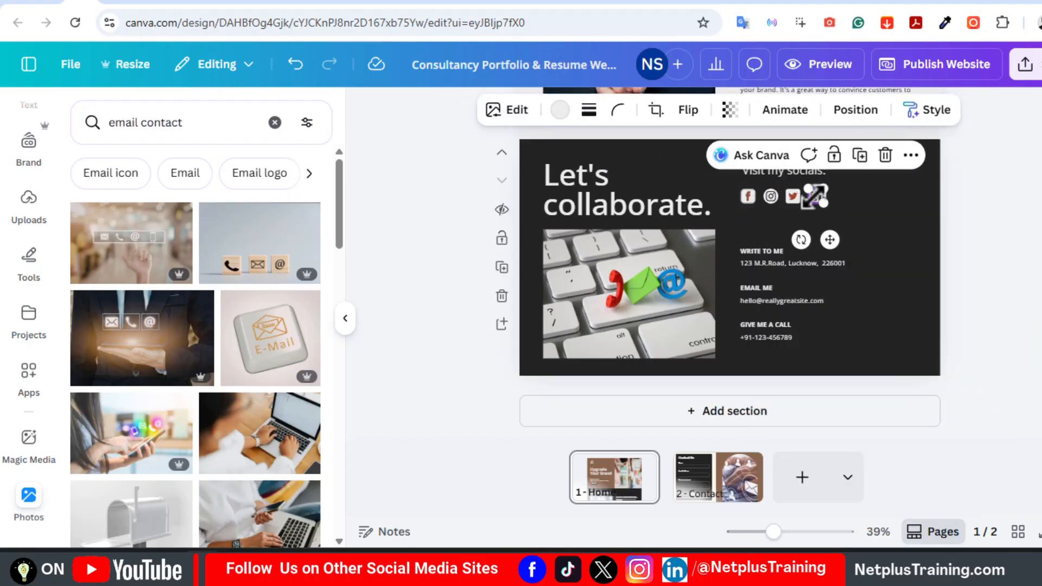
key("Escape")
Apply the Pan page animation to all pages, and check it on elements further down the Home page
scroll(714, 197, "up", 10)
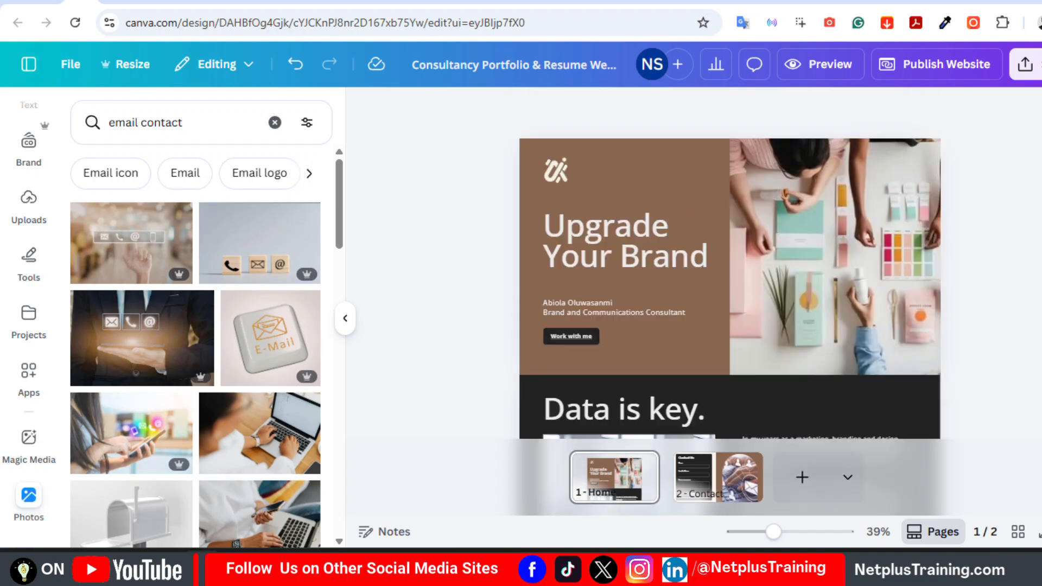
left_click(618, 172)
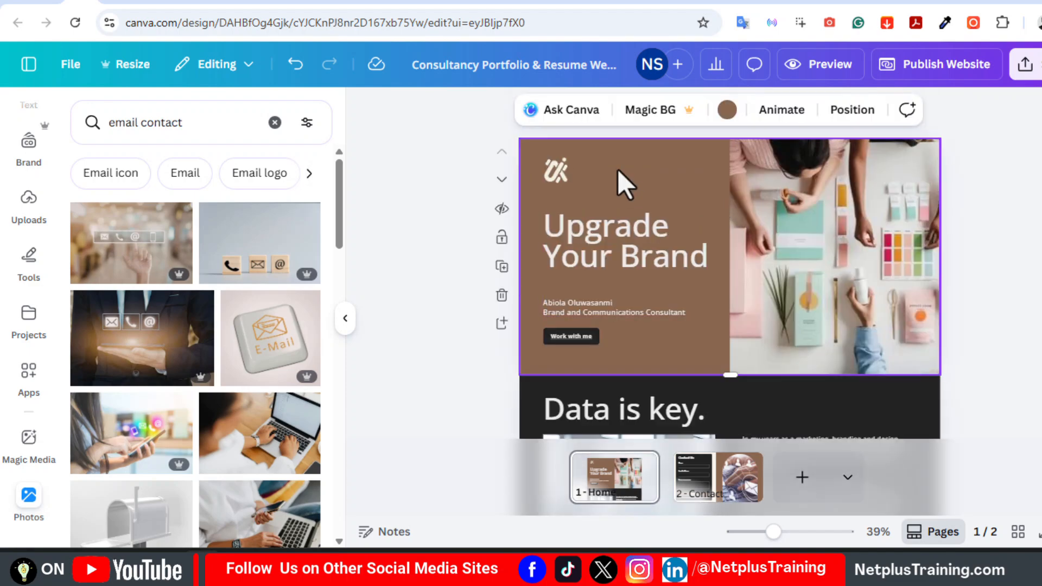
left_click(781, 111)
left_click_drag(339, 205, 340, 325)
left_click(109, 279)
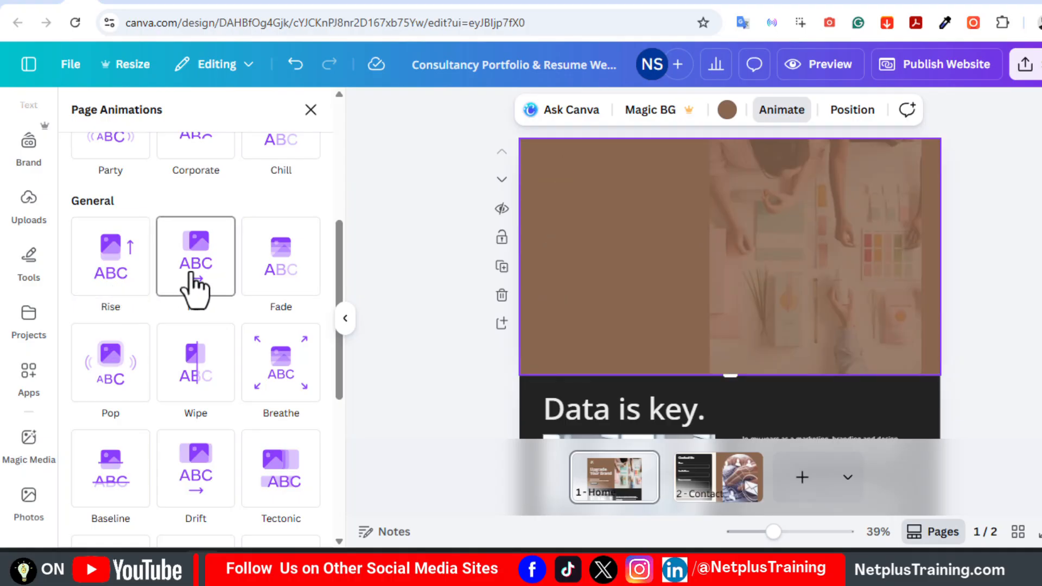
left_click(196, 287)
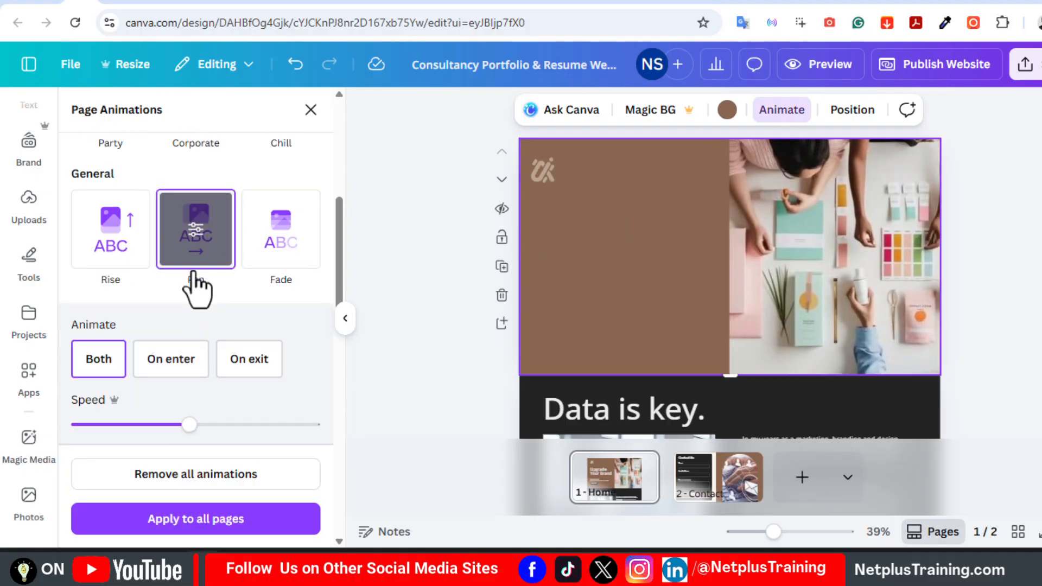
left_click(198, 520)
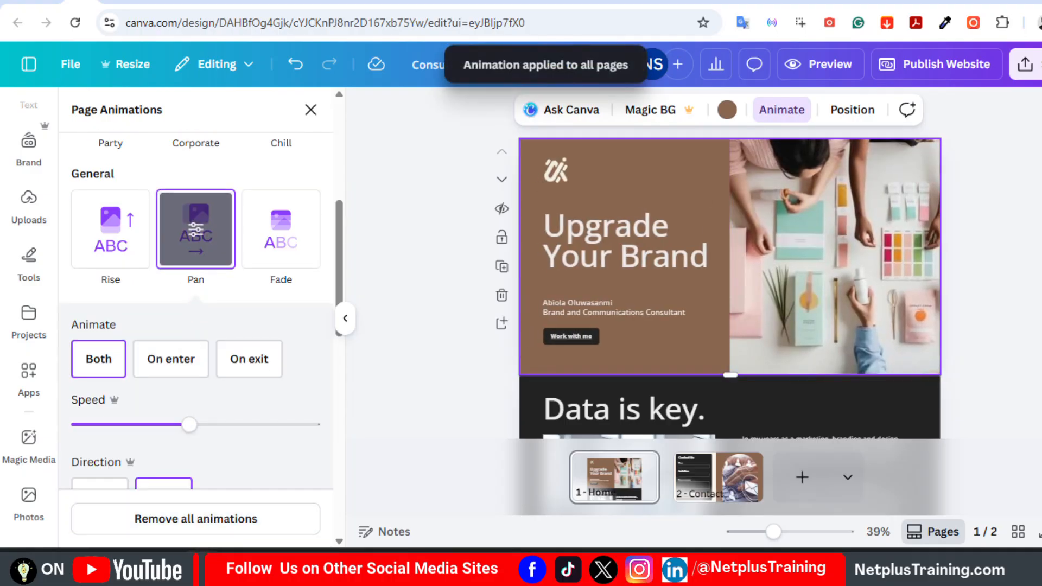
scroll(690, 253, "down", 5)
left_click(690, 254)
left_click(830, 374)
scroll(922, 249, "down", 10)
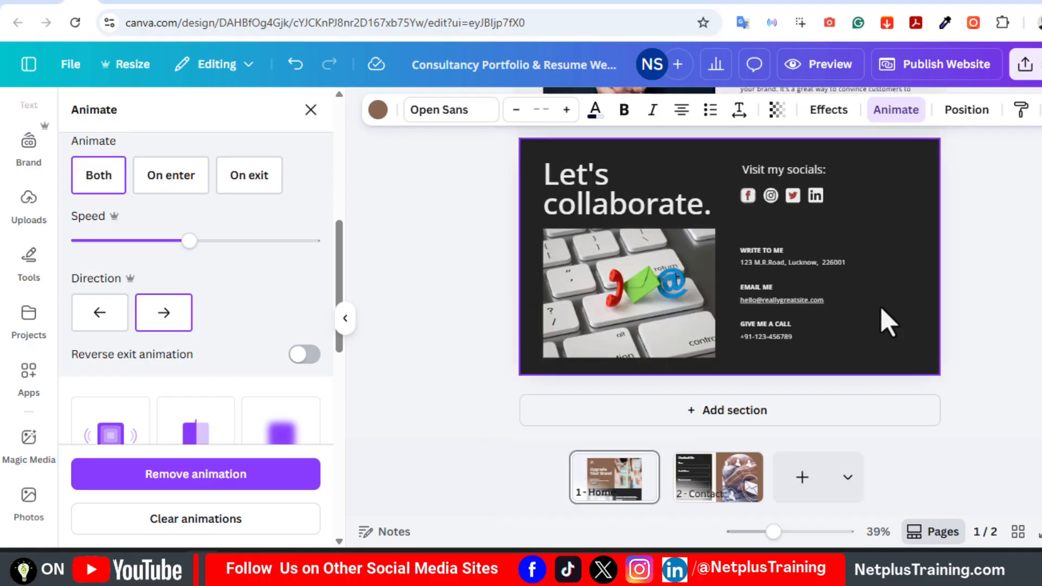
left_click(787, 255)
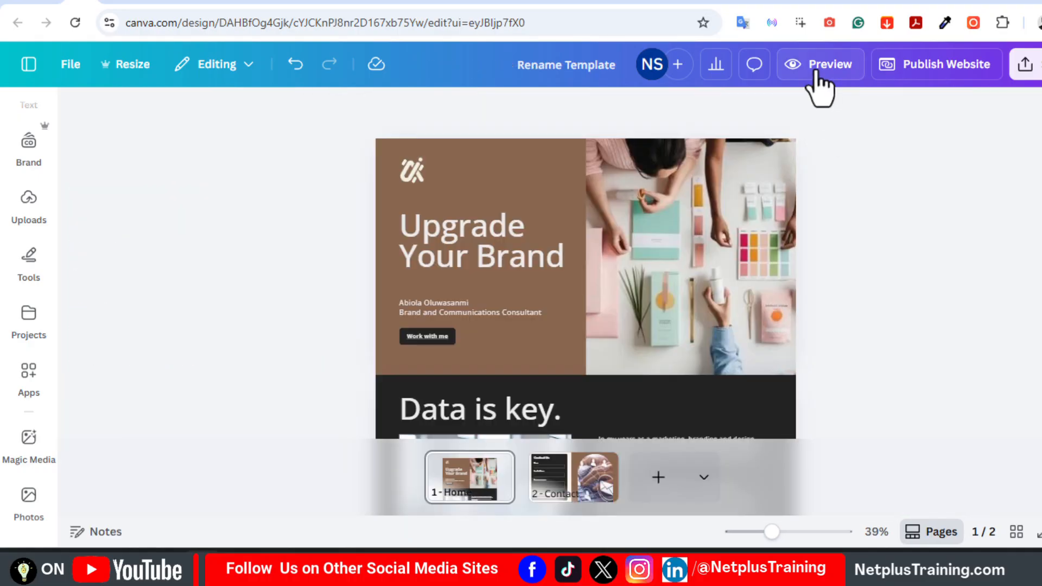
Preview the website on desktop and test its links through to the contact page
left_click(819, 82)
left_click_drag(978, 162, 981, 342)
left_click(663, 415)
left_click(822, 334)
left_click(579, 197)
key("ctrl+w")
left_click(647, 274)
Enable resizing on mobile, and check the website in the mobile preview before returning to the desktop view
left_click(420, 523)
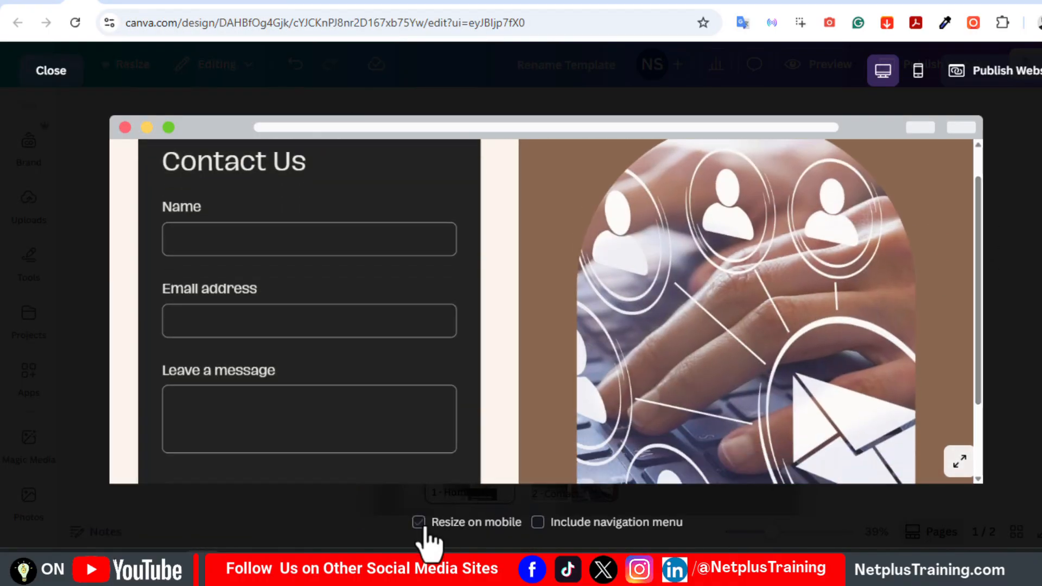
left_click(918, 74)
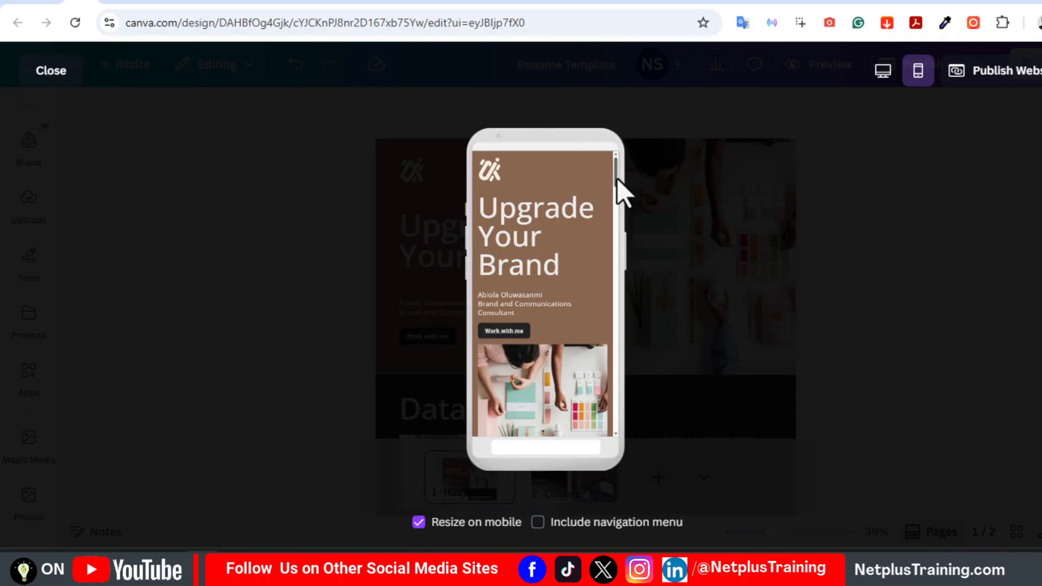
mouse_move(617, 179)
left_mouse_down()
mouse_move(617, 407)
mouse_move(618, 168)
left_mouse_up()
left_click(882, 72)
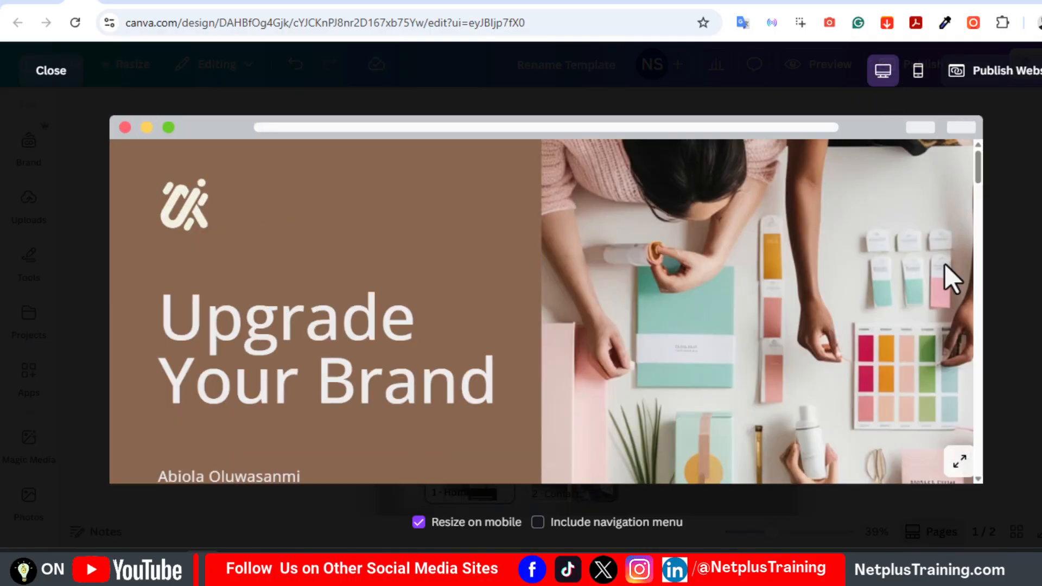
Include a navigation menu in the website, and test its Contact and Home links
left_click(538, 522)
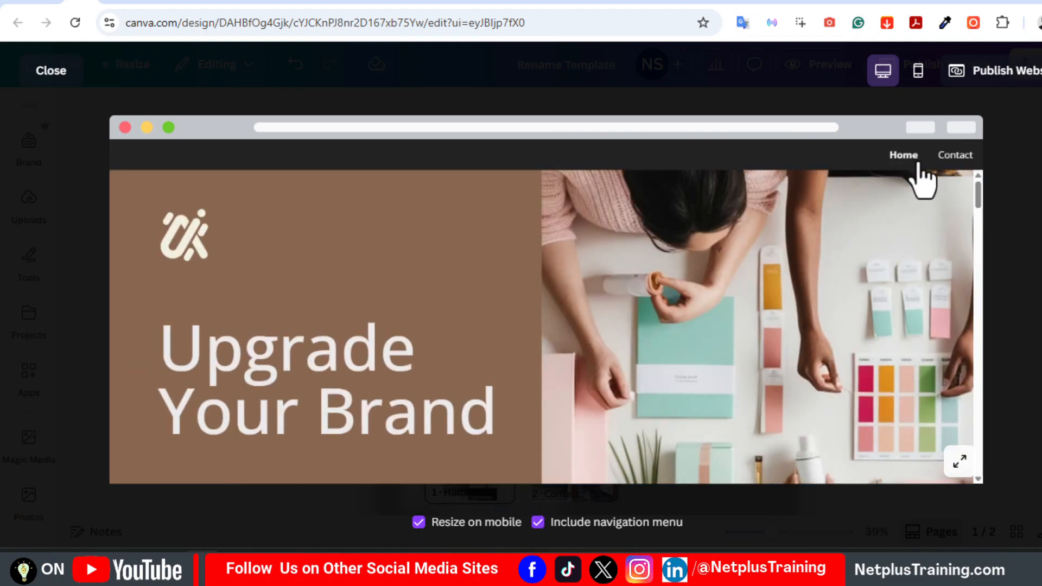
left_click(949, 163)
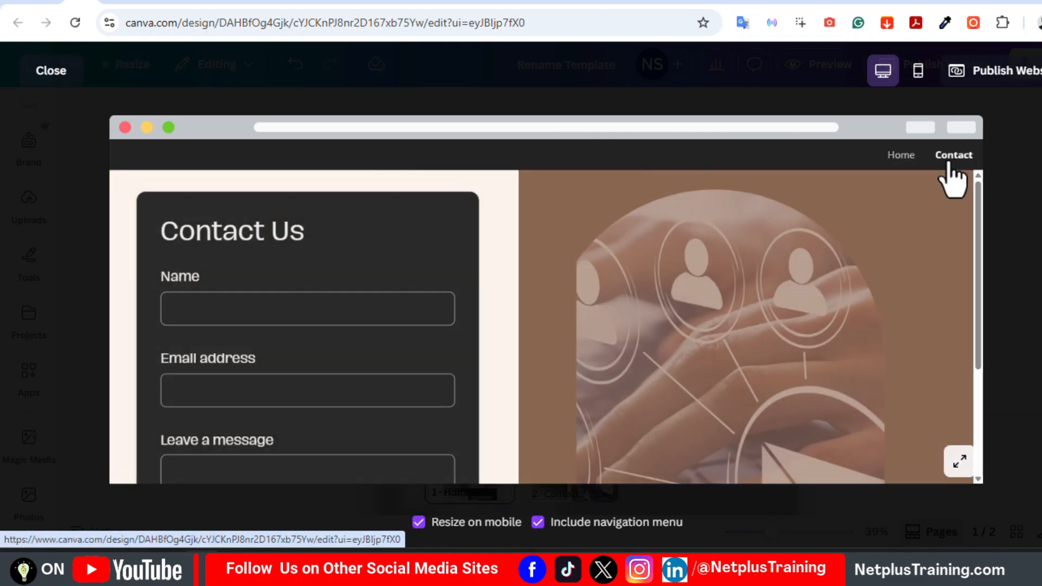
left_click(897, 165)
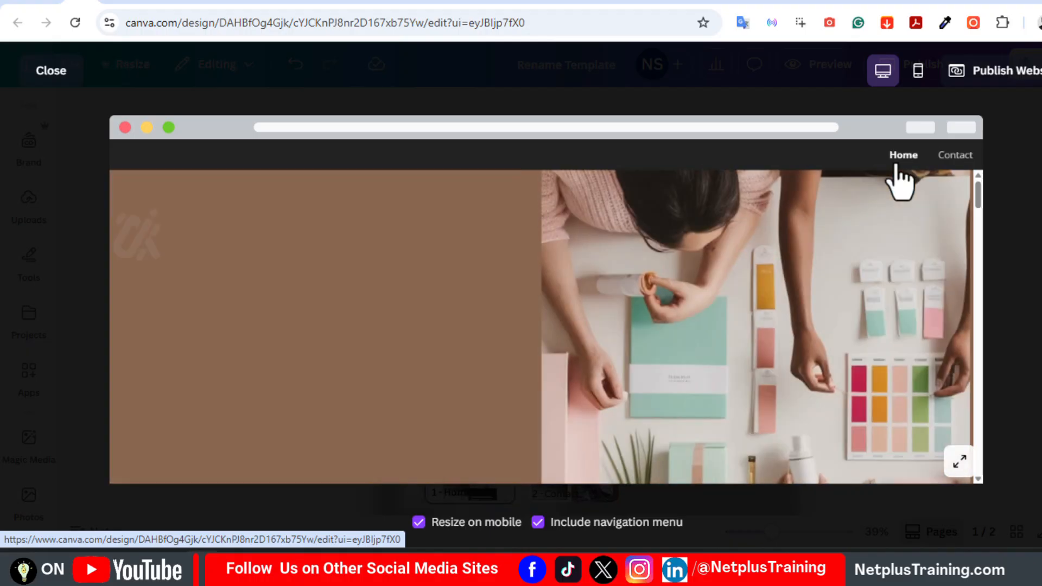
Start publishing the website at netplustraining.my.canva.site with the subpath website-1, checking the available site addresses
mouse_move(979, 198)
left_mouse_down()
mouse_move(976, 279)
mouse_move(975, 179)
mouse_move(983, 242)
mouse_move(985, 204)
left_mouse_up()
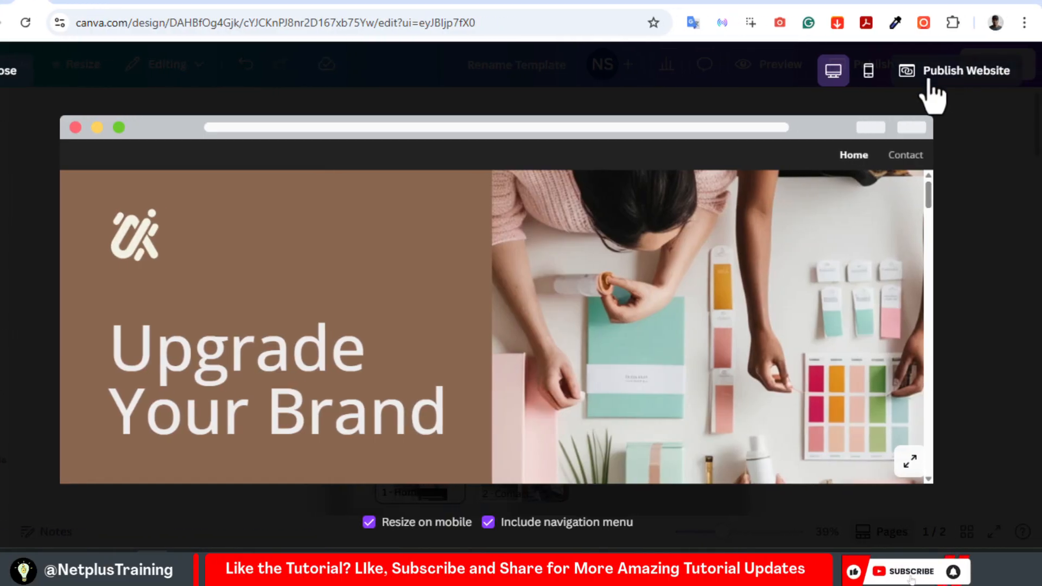
left_click(930, 82)
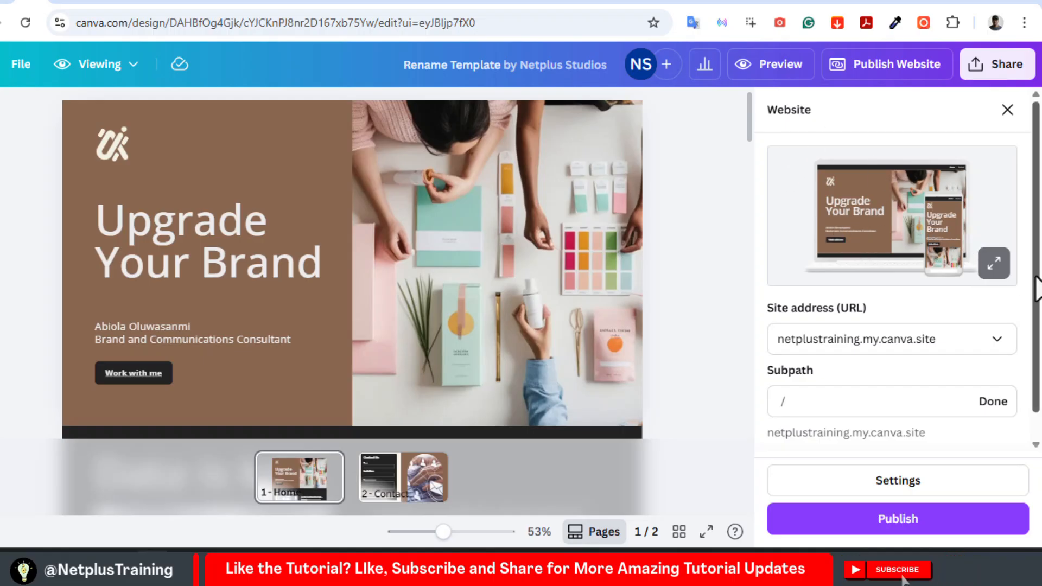
left_click_drag(1036, 286, 1036, 311)
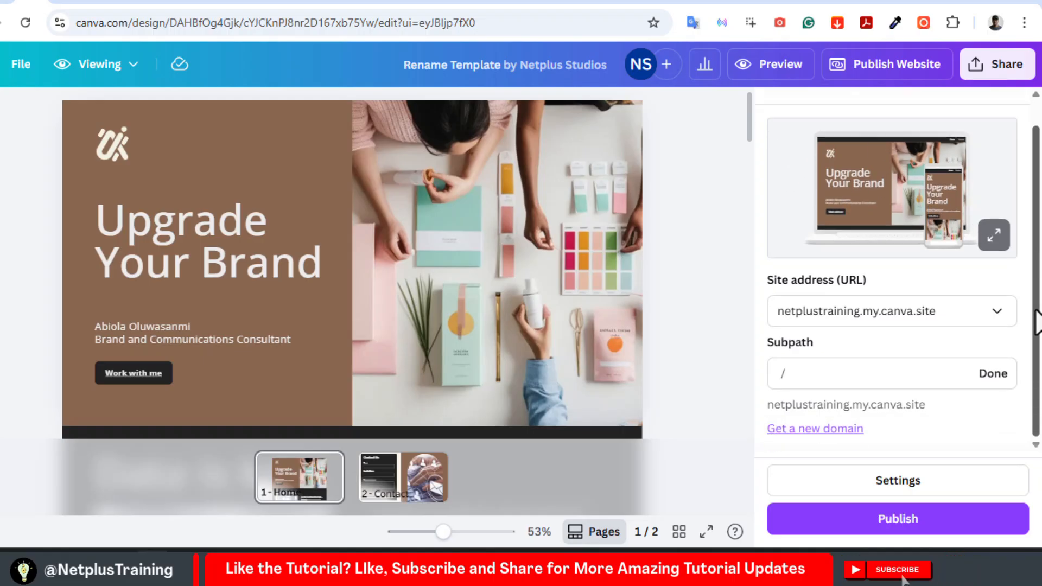
left_click(997, 315)
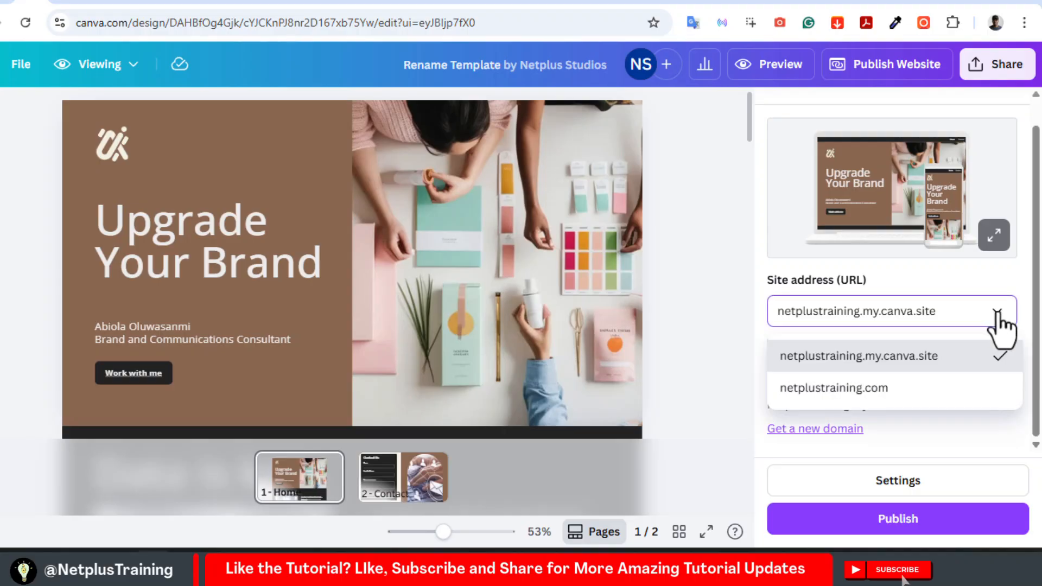
left_click(997, 315)
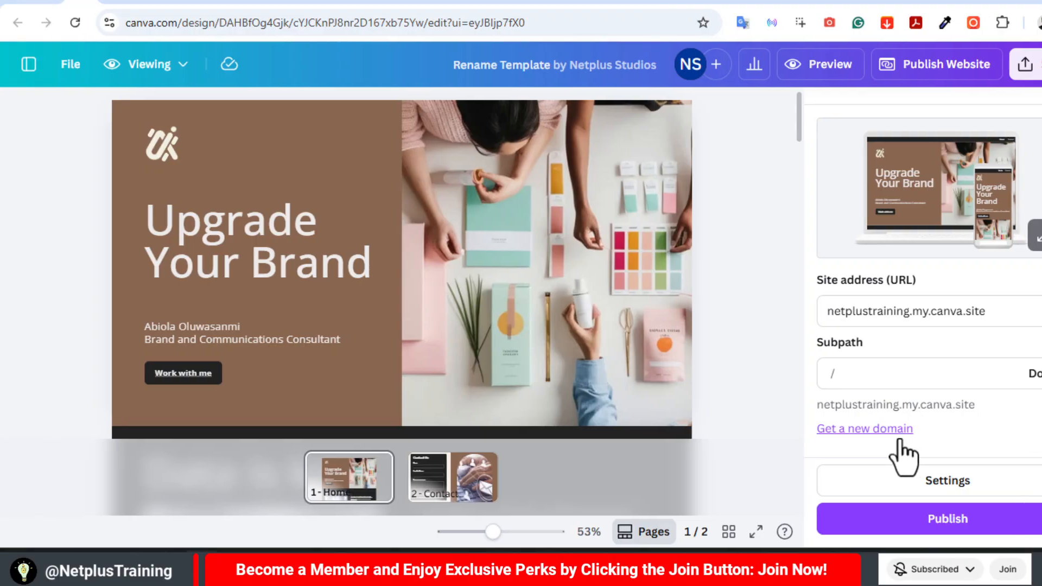
left_click(878, 431)
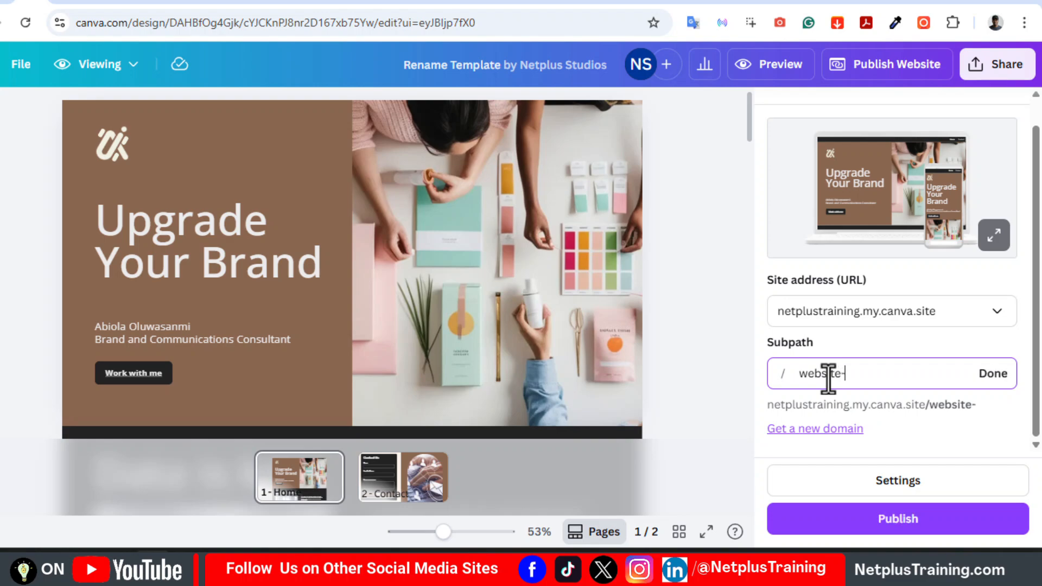
left_click(992, 374)
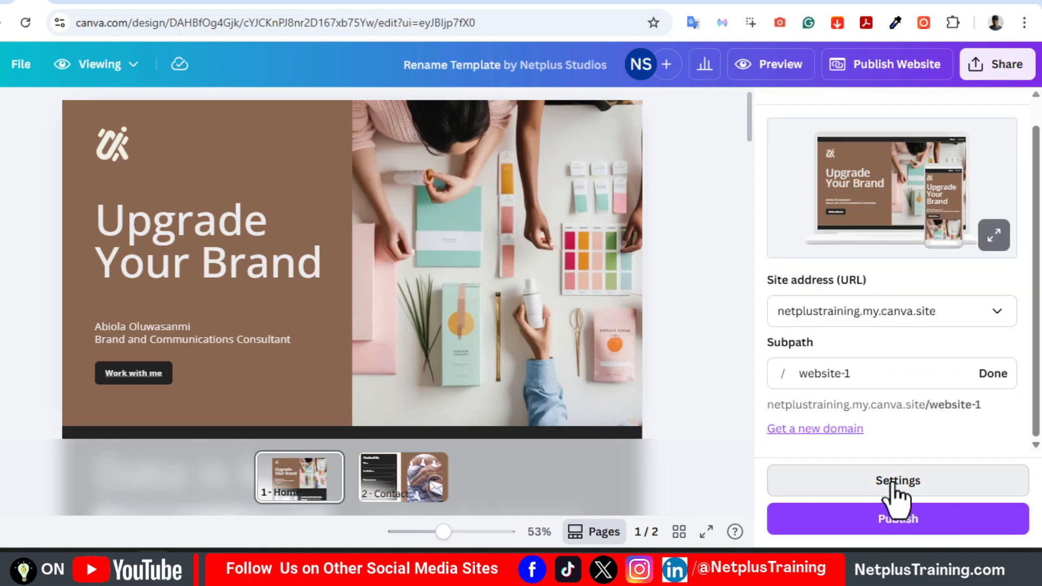
In the site settings, set the title to "Website Title" and upload the black-and-white monogram logo from Downloads as the favicon
left_click(896, 481)
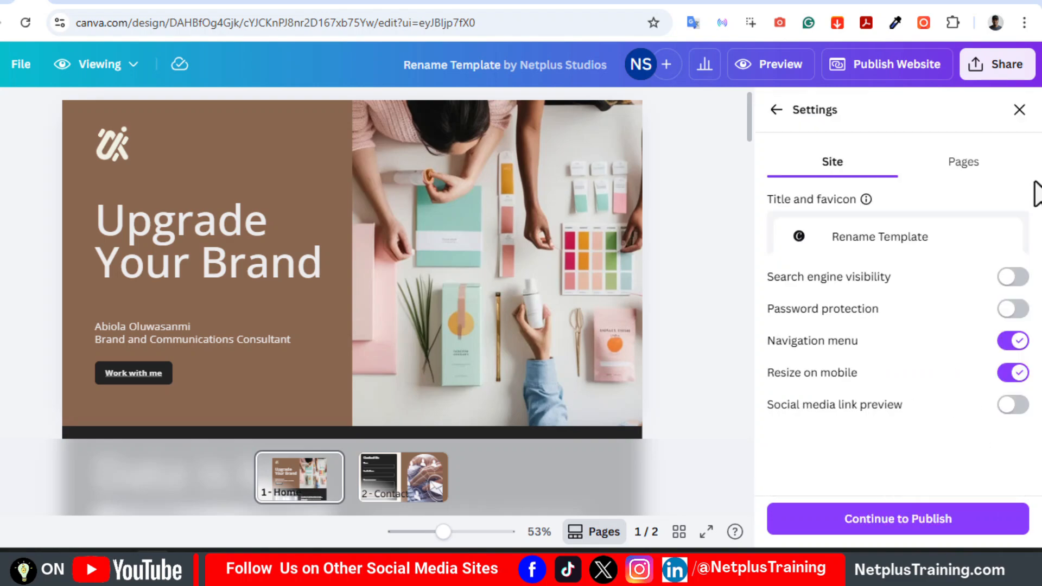
left_click(850, 233)
type("Website Title")
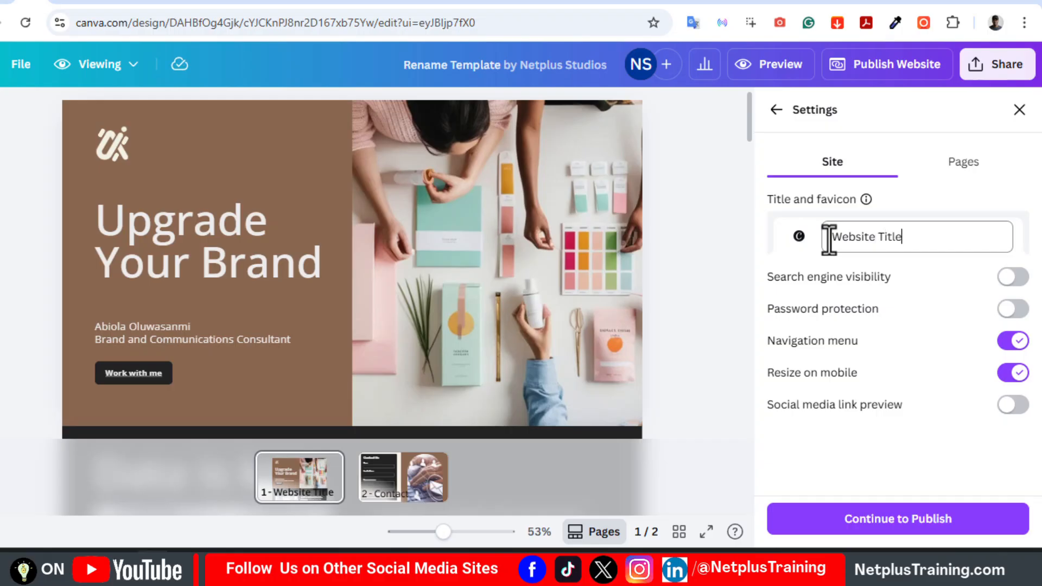
left_click(798, 236)
left_click(900, 332)
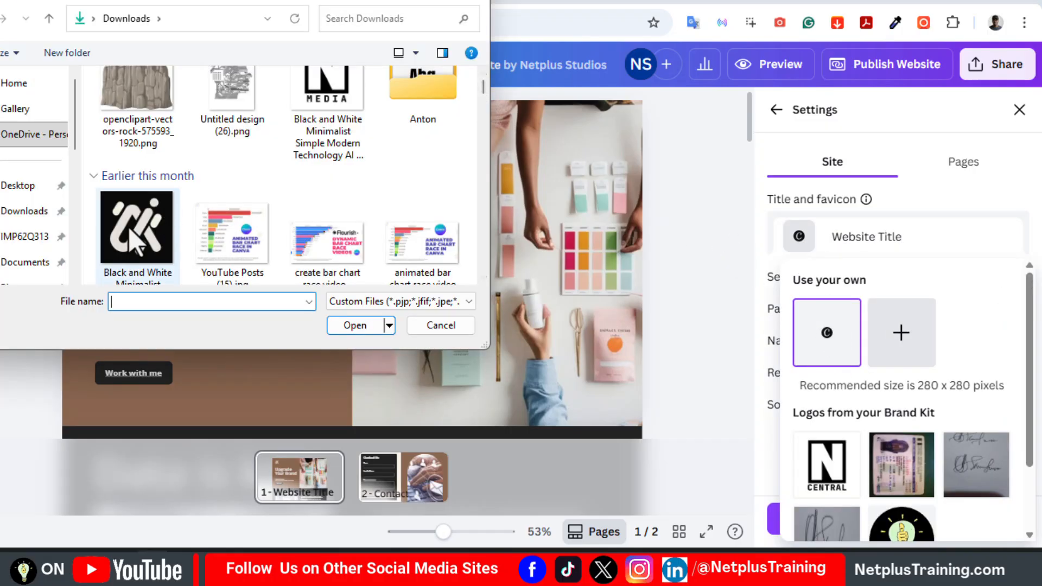
double_click(133, 233)
scroll(1025, 477, "down", 3)
left_click(898, 518)
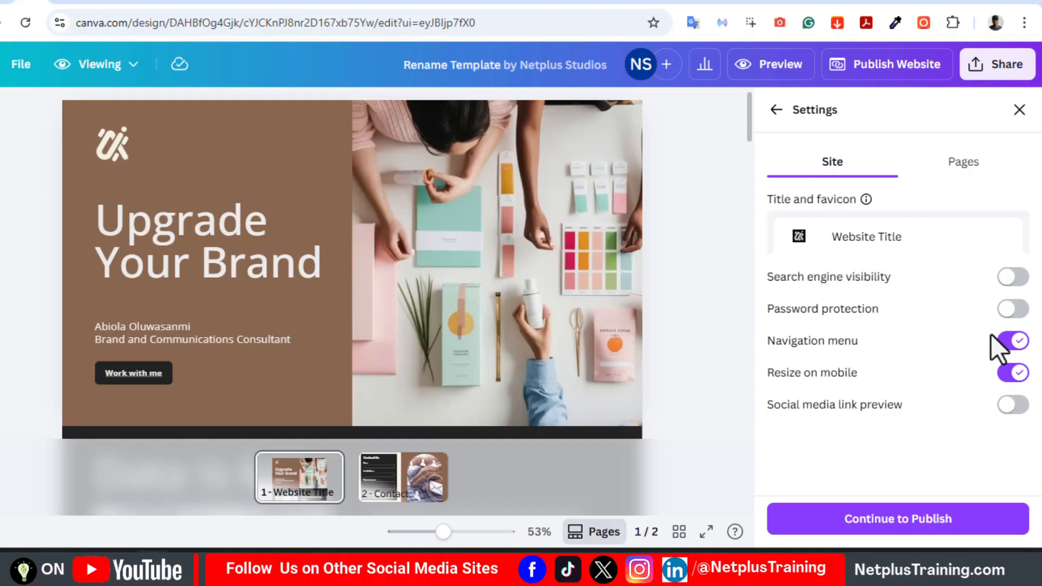
Try out the search engine visibility and password protection options for the site, and switch them off again
left_click(1010, 276)
left_click(1012, 308)
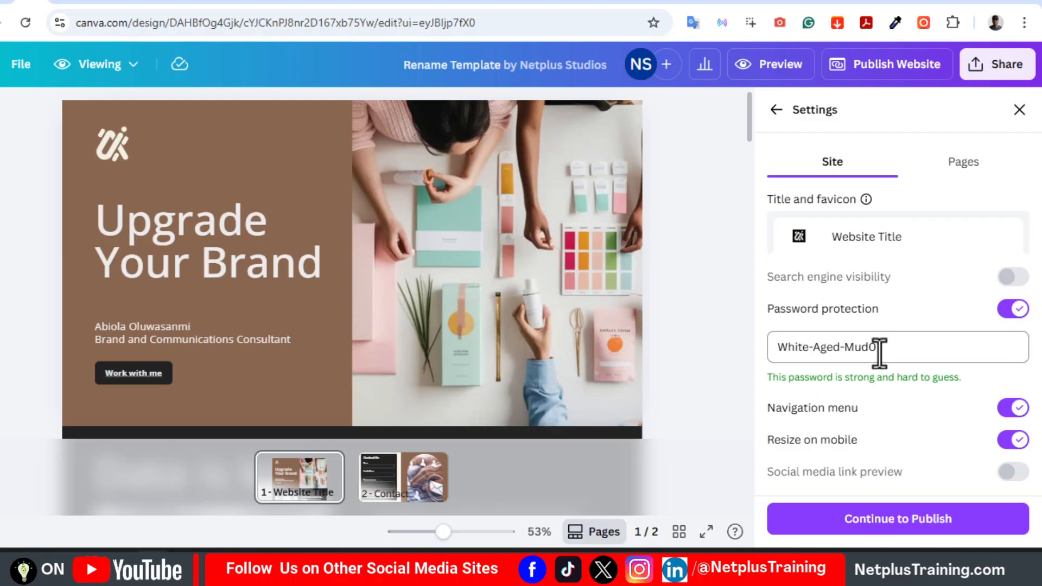
left_click_drag(879, 353, 969, 336)
left_click(1003, 314)
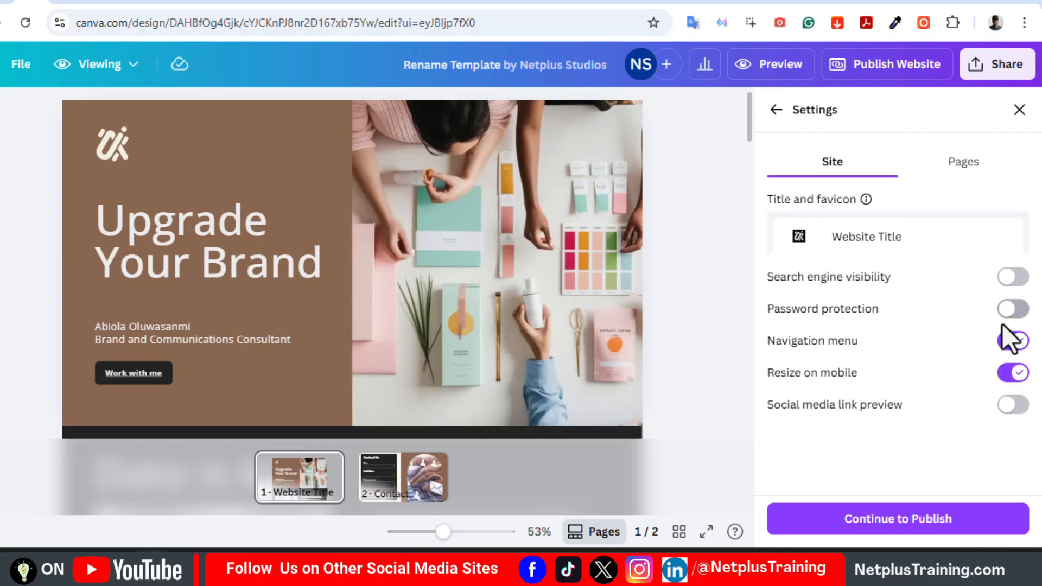
left_click(1013, 341)
In the page settings, enter the description "Add description for SEO purposes" for the home page and "same here" for the Contact page
left_click(963, 163)
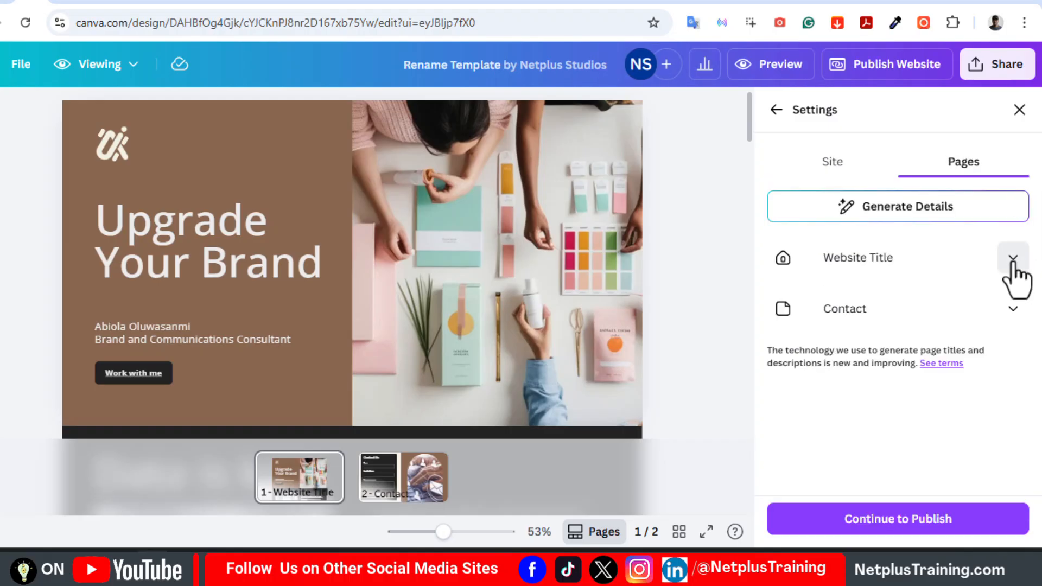
left_click(1008, 260)
left_click(851, 405)
type("Add d")
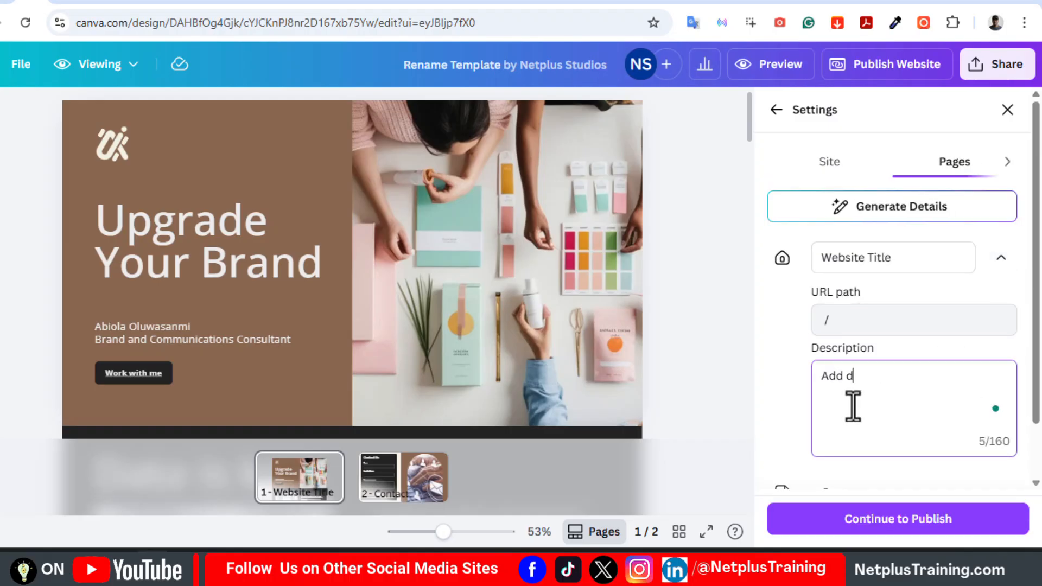
type("escription foe SEO purposes")
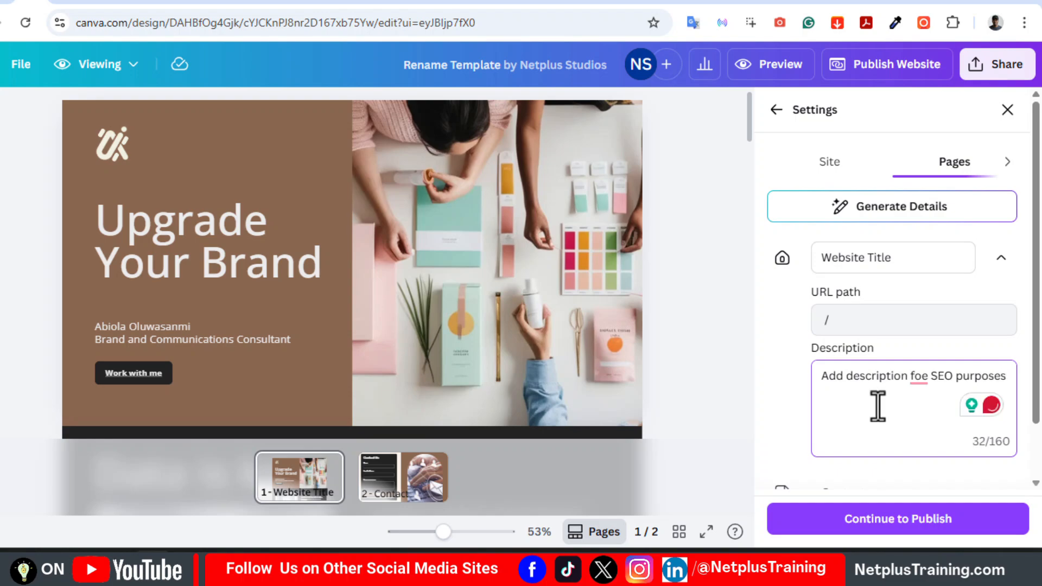
left_click(1001, 257)
left_click(1000, 308)
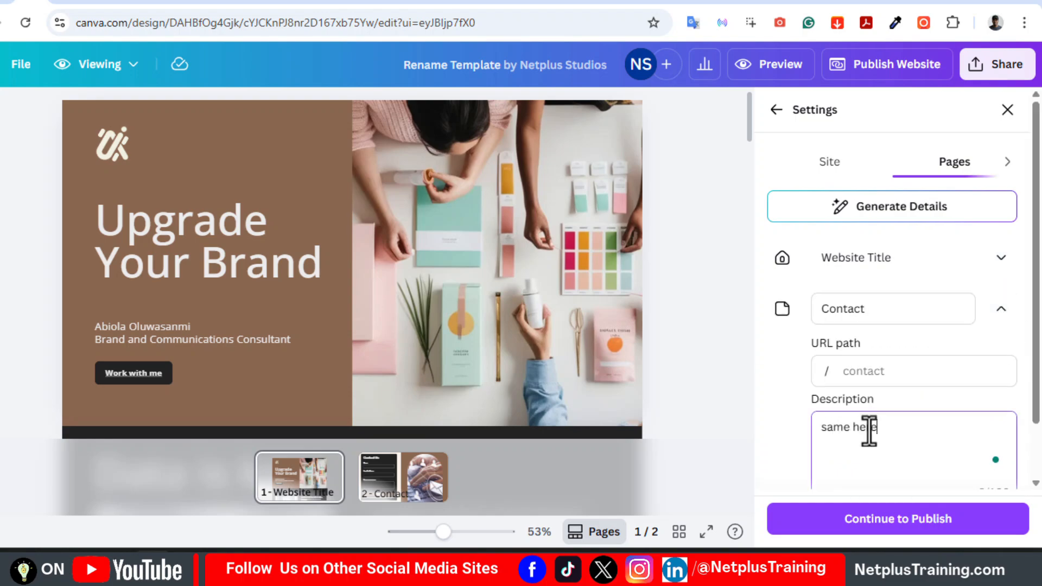
left_click(1001, 308)
Rename the first page to "Home" in the page settings
left_click(884, 260)
left_click_drag(883, 263, 811, 258)
type("Home")
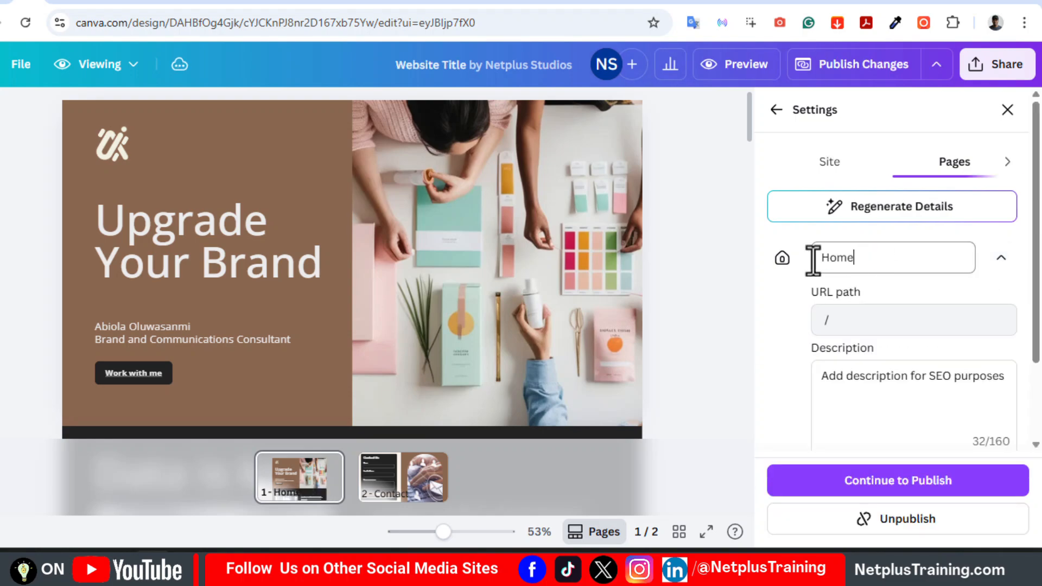
left_click(1001, 258)
Set the site title to "Website 1" and publish the website
left_click(830, 163)
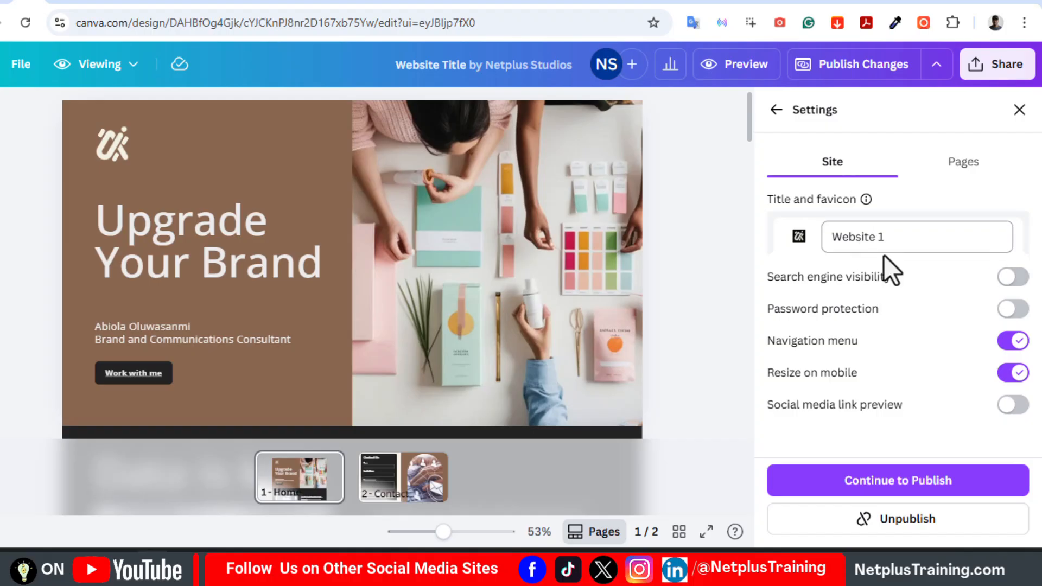
left_click(944, 480)
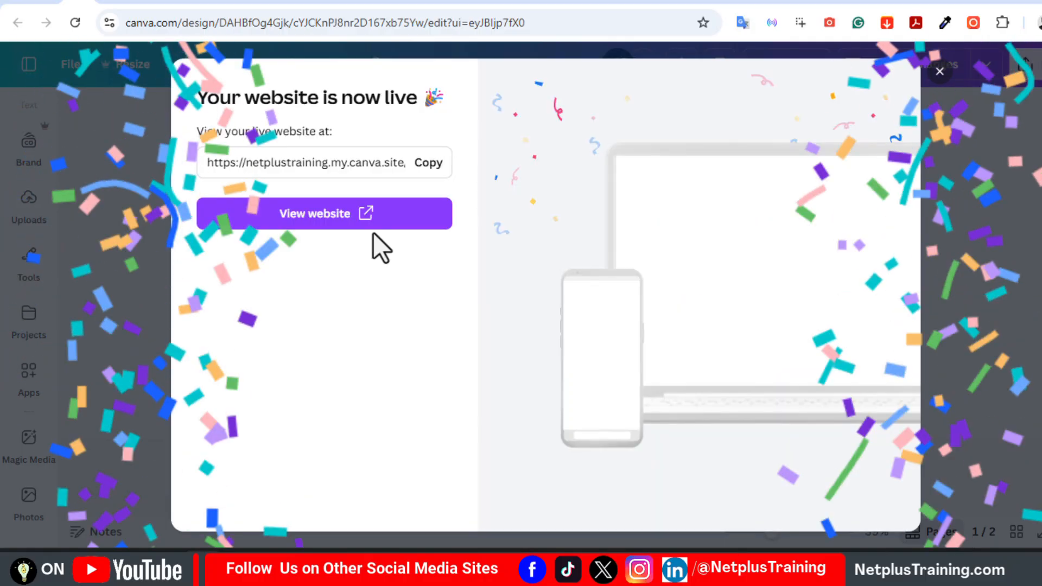
Open the live website, look down the Home page and follow the navigation link to the Contact page
left_click(310, 216)
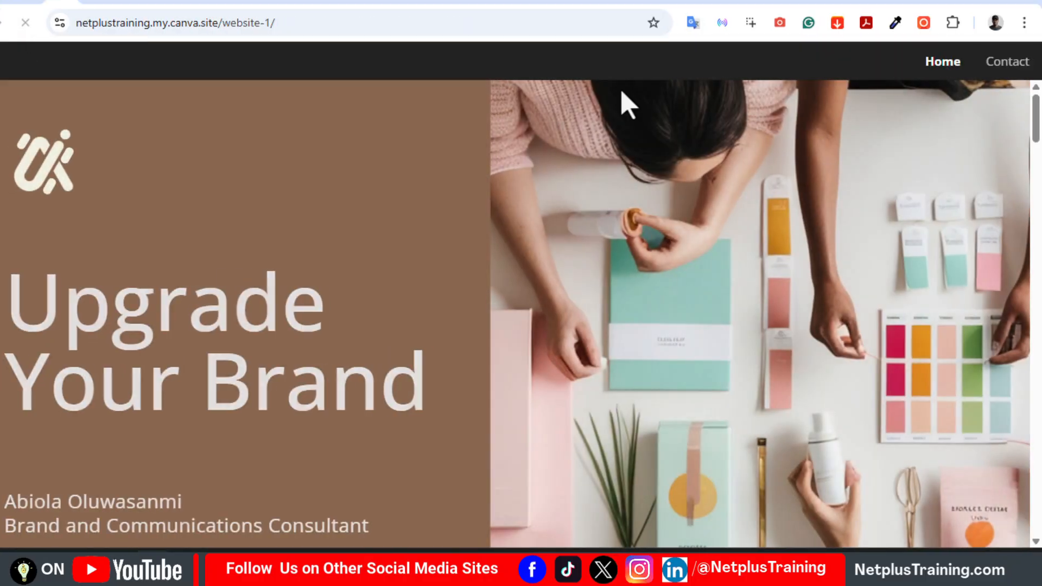
left_click_drag(1036, 110, 1037, 139)
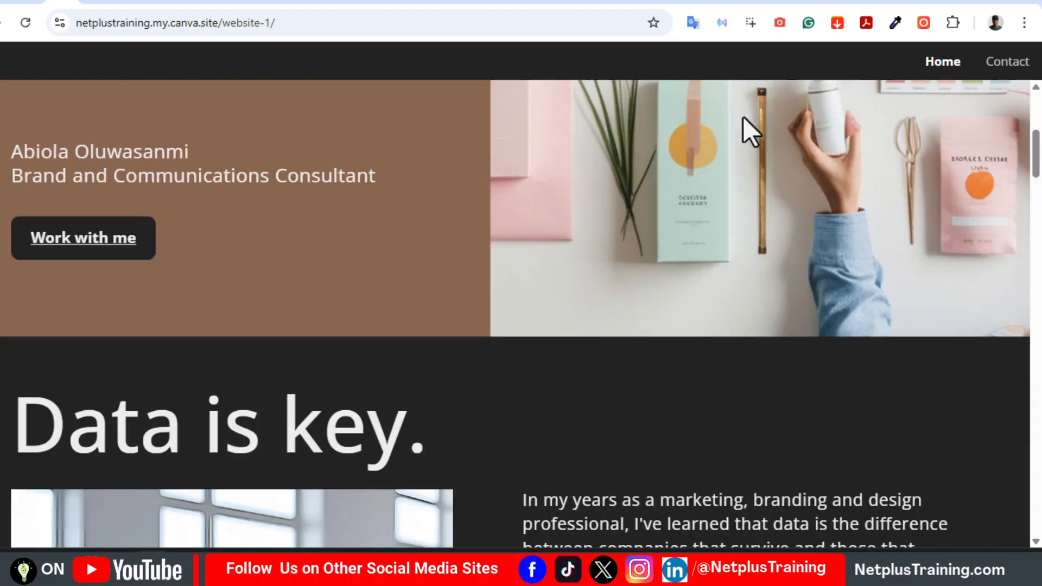
left_click(1003, 63)
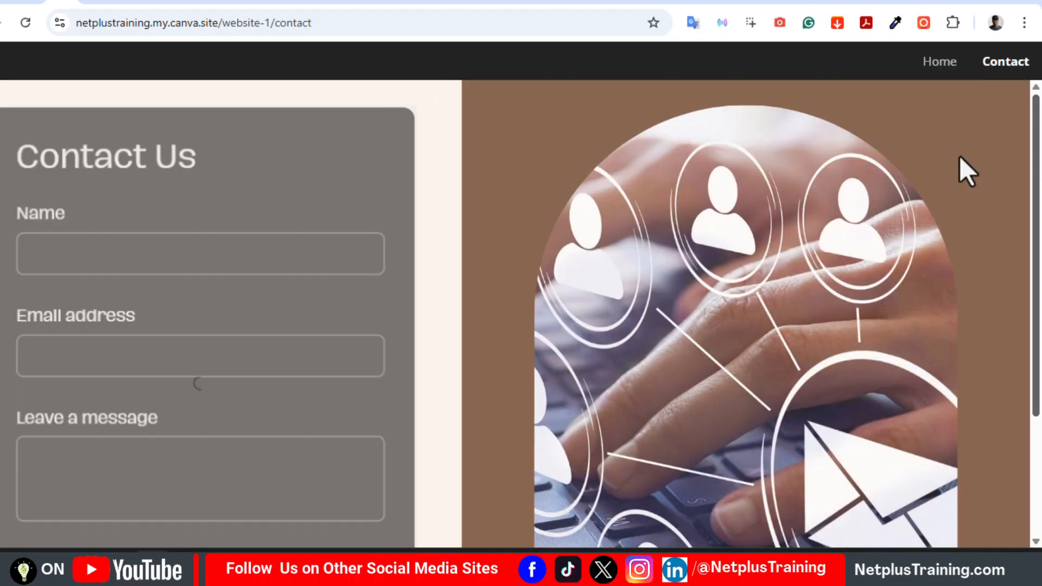
Test the live contact form with the entries "name", "email" and "message", and go back to the Home page
left_click(240, 230)
type("name")
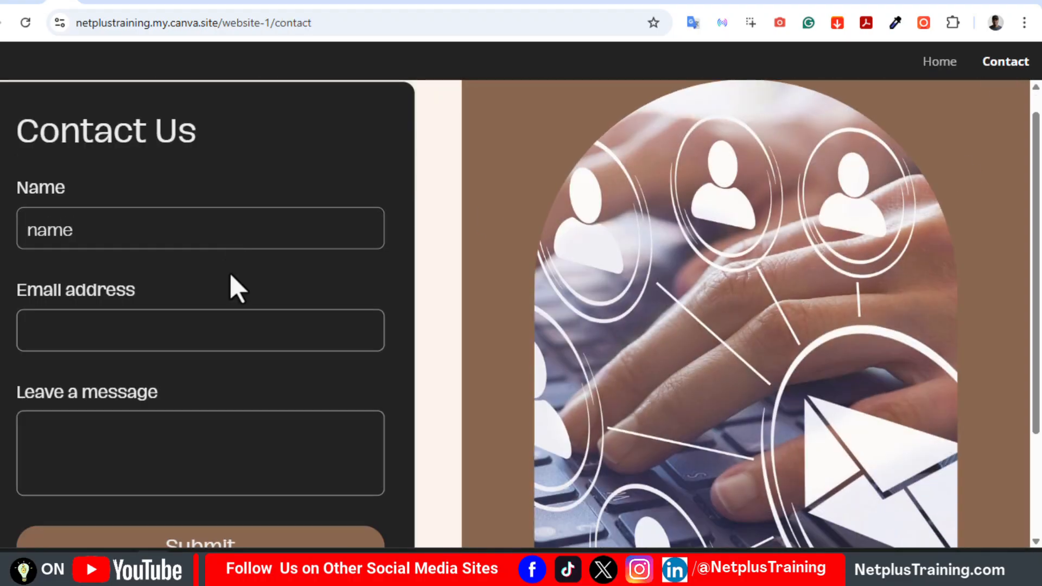
left_click(237, 329)
type("email")
left_click(232, 433)
type("message")
scroll(1002, 202, "down", 3)
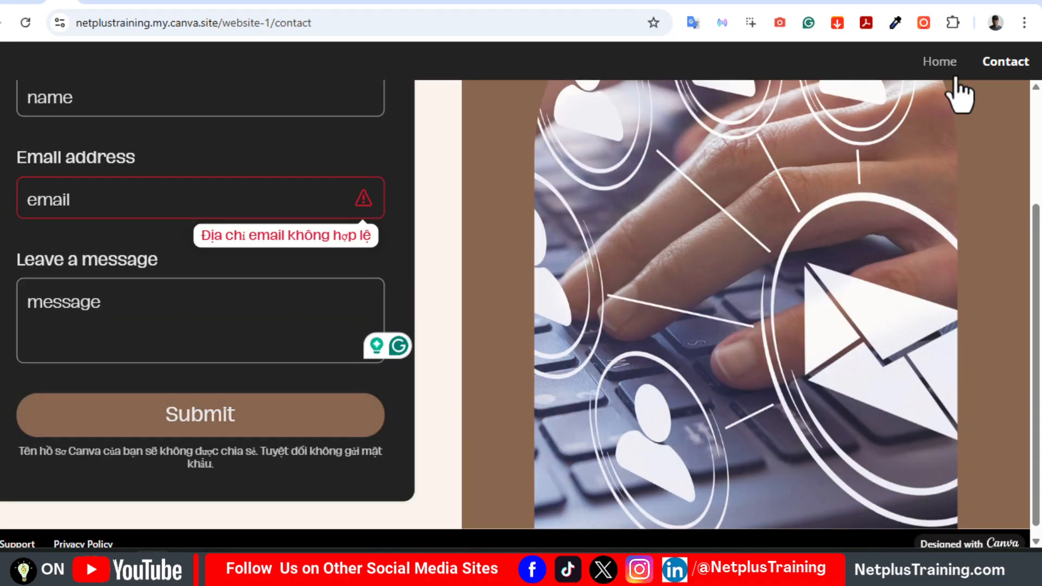
left_click(945, 68)
Rename the design to "Rename Template" in the editor
triple_click(565, 65)
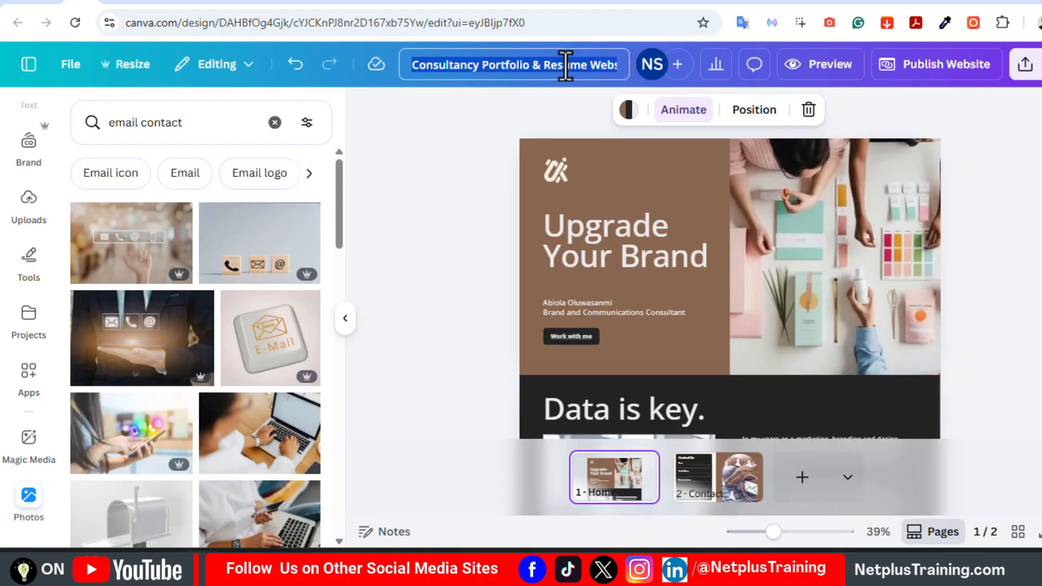
type("Rename")
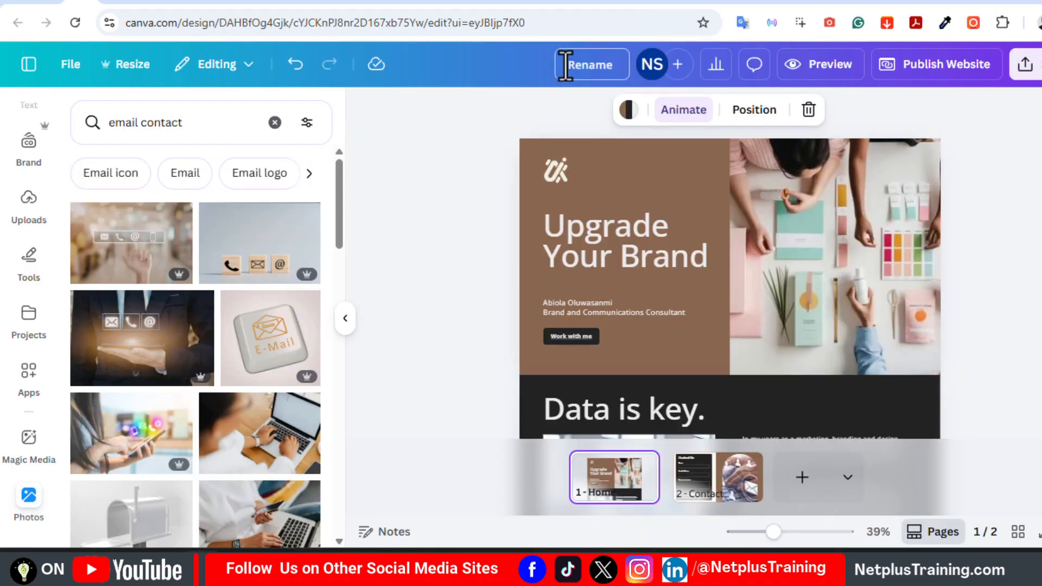
type(" Template")
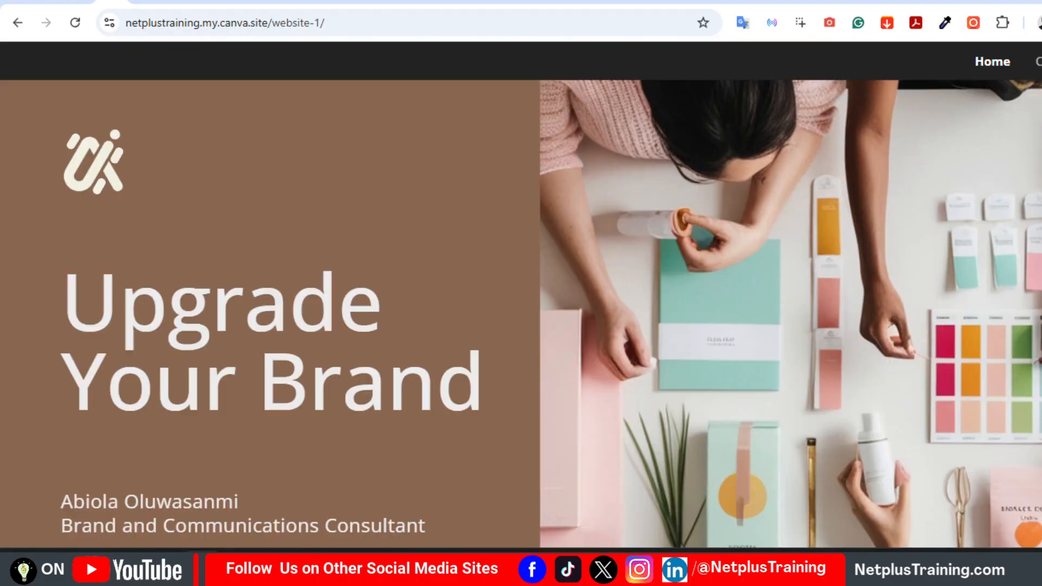
Look through the live Home page down to its footer, and return to the design editor, dismissing the publish confirmation
scroll(521, 314, "down", 20)
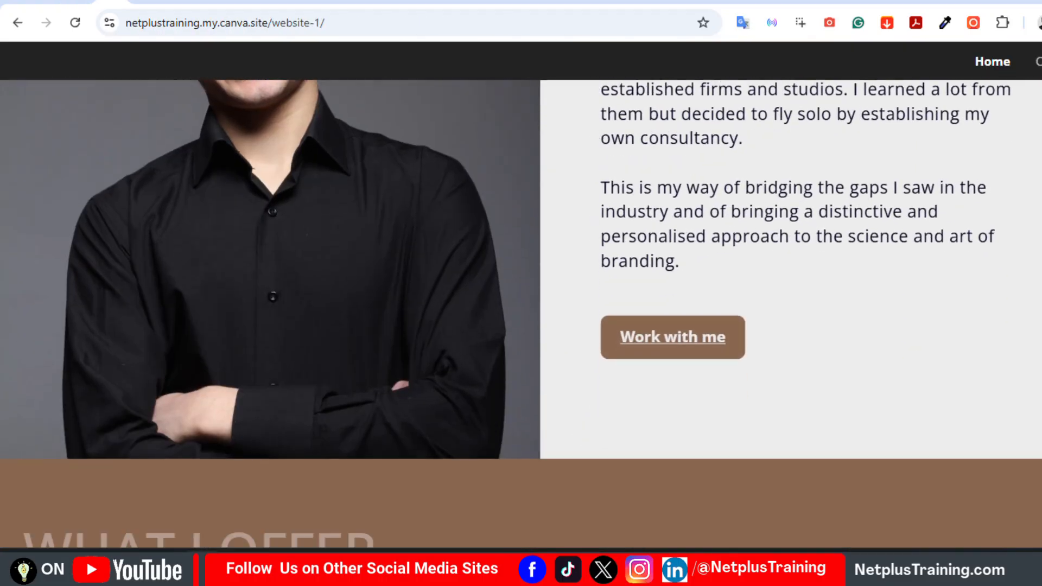
scroll(521, 314, "down", 15)
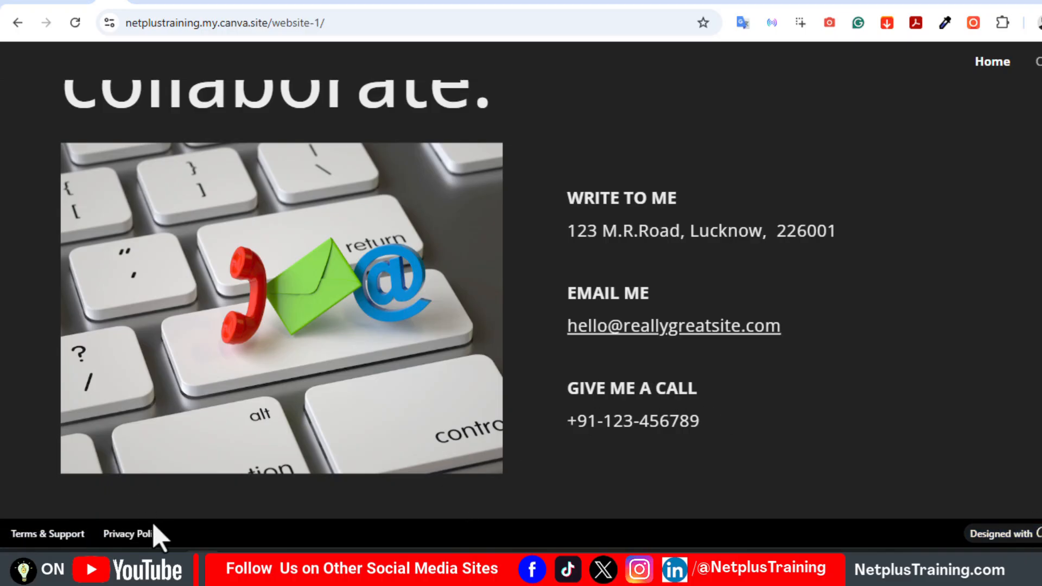
left_click(82, 5)
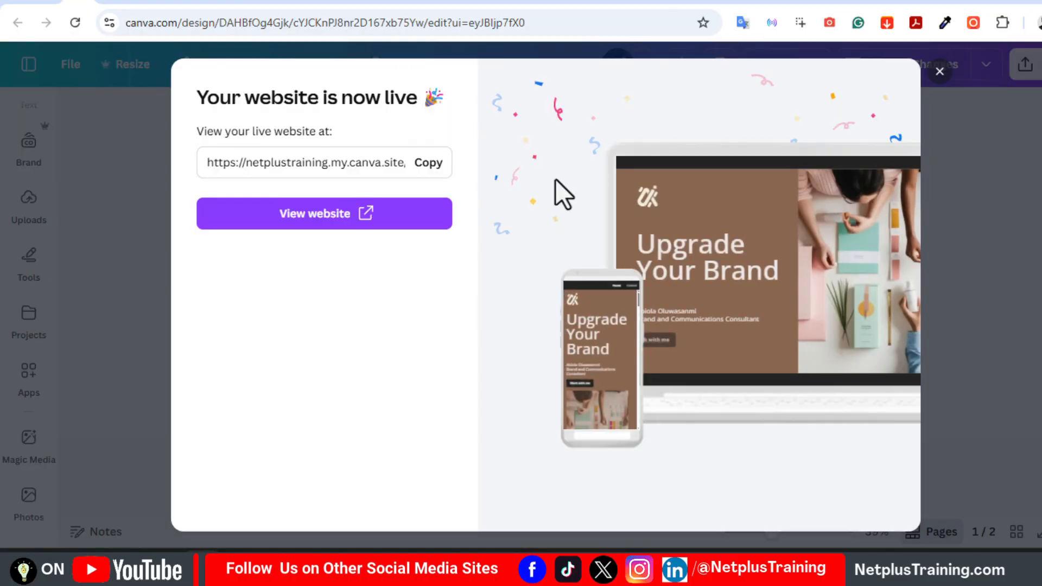
left_click(939, 72)
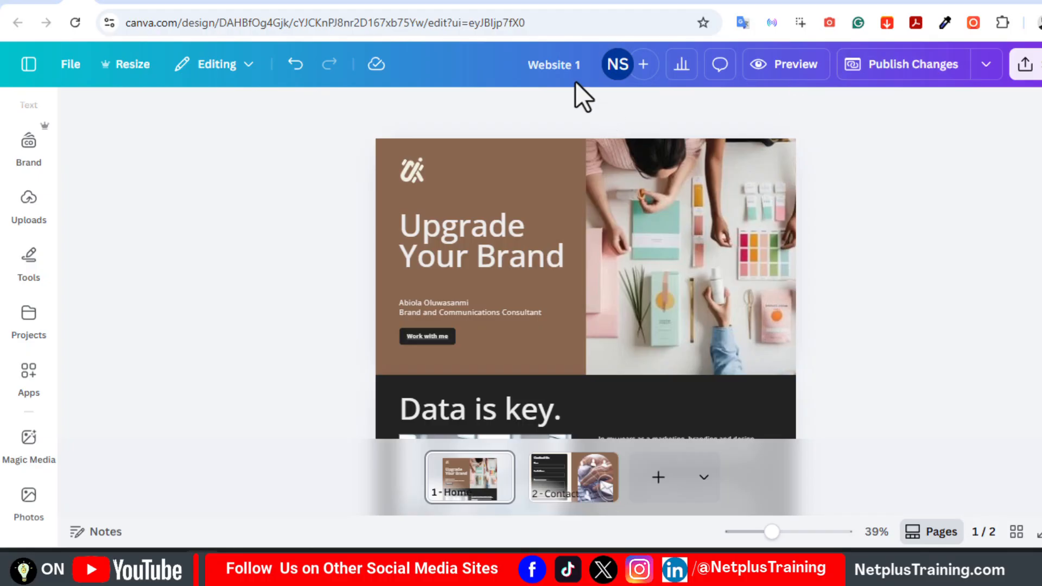
Open the website's analytics and review the public view links, social media, website and visits sections
left_click(682, 68)
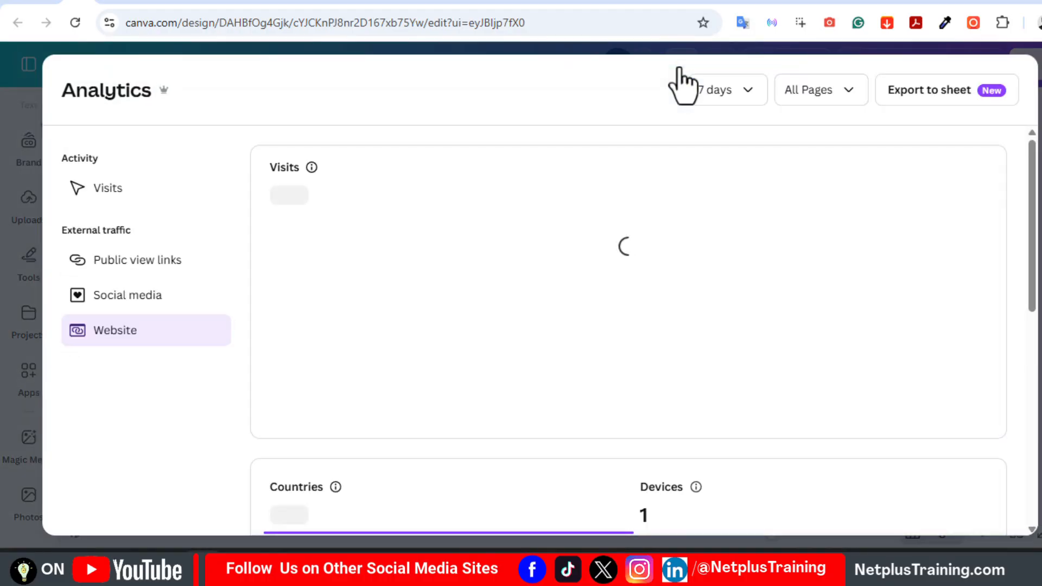
left_click(142, 278)
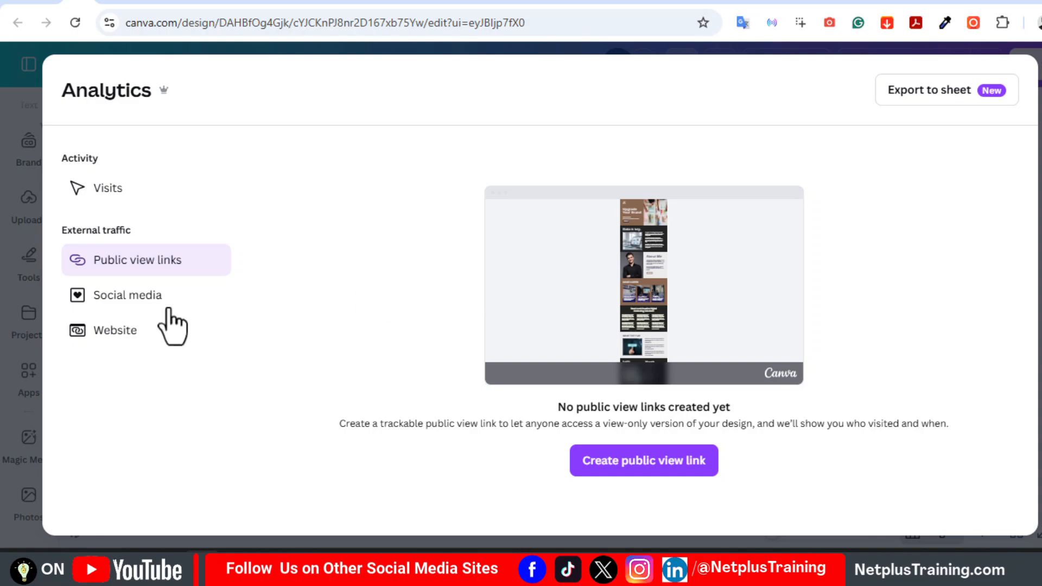
left_click(130, 299)
left_click(127, 327)
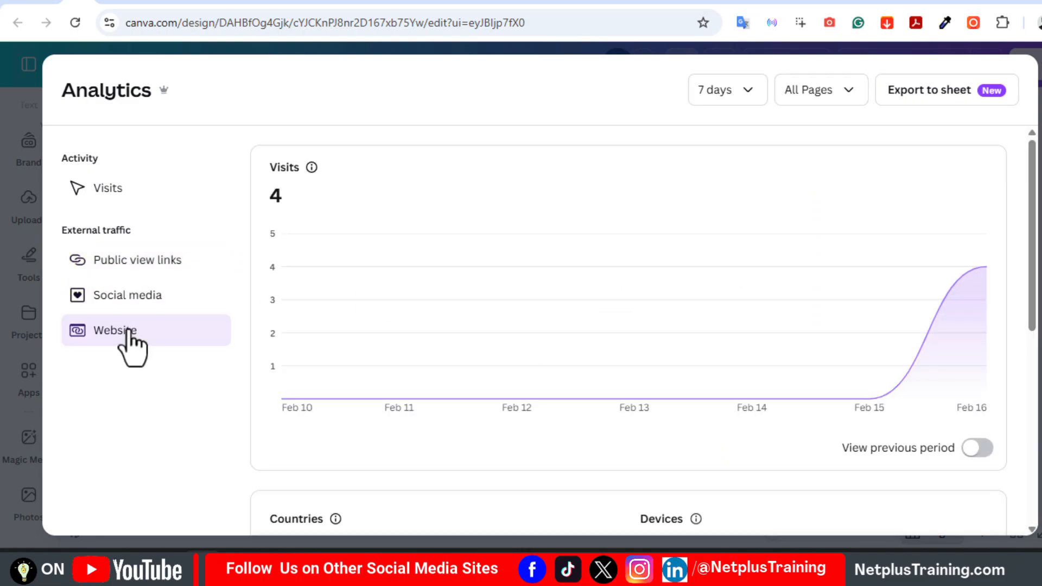
left_click(108, 191)
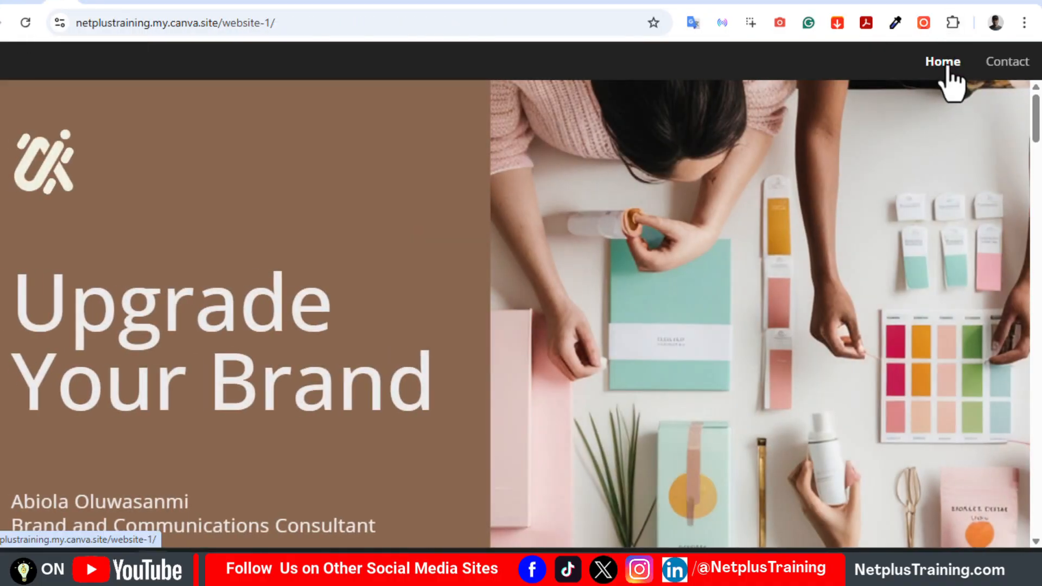
Look down the Home page of the live website once more as far as the "Data is key." section
scroll(1037, 158, "down", 5)
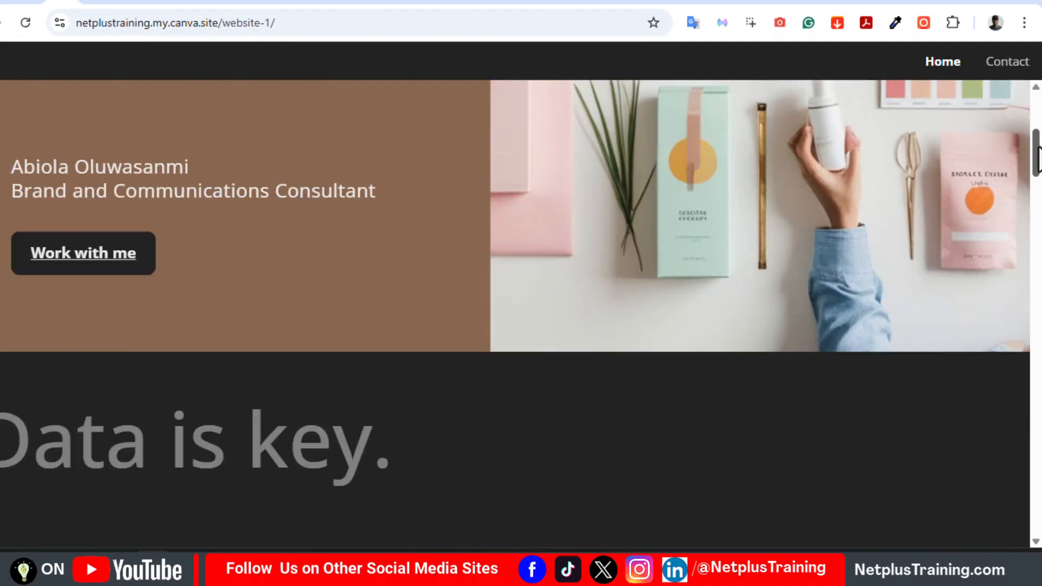
mouse_move(1038, 157)
left_mouse_down()
mouse_move(1037, 500)
mouse_move(1036, 124)
mouse_move(1035, 147)
left_mouse_up()
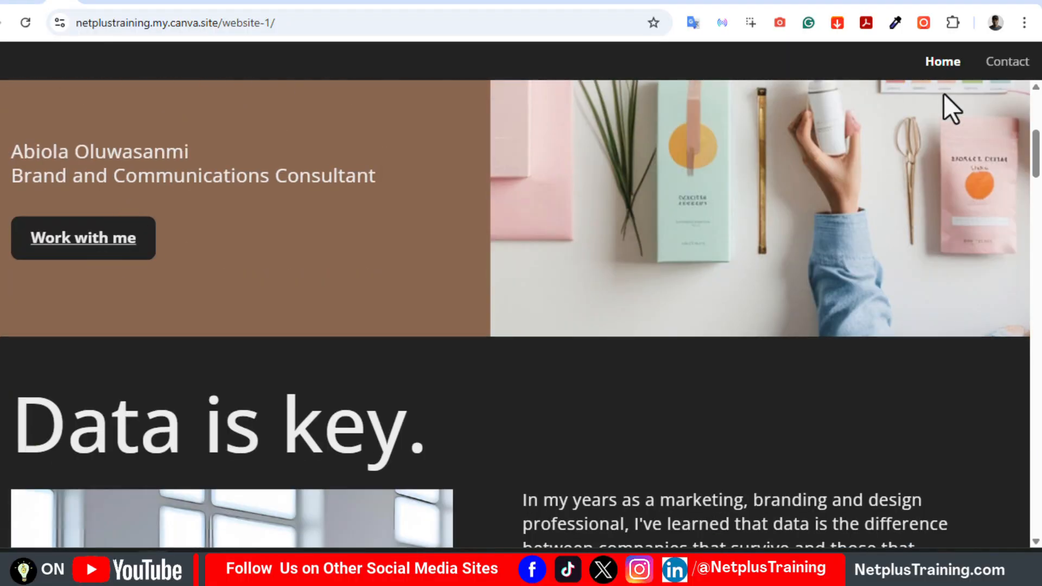